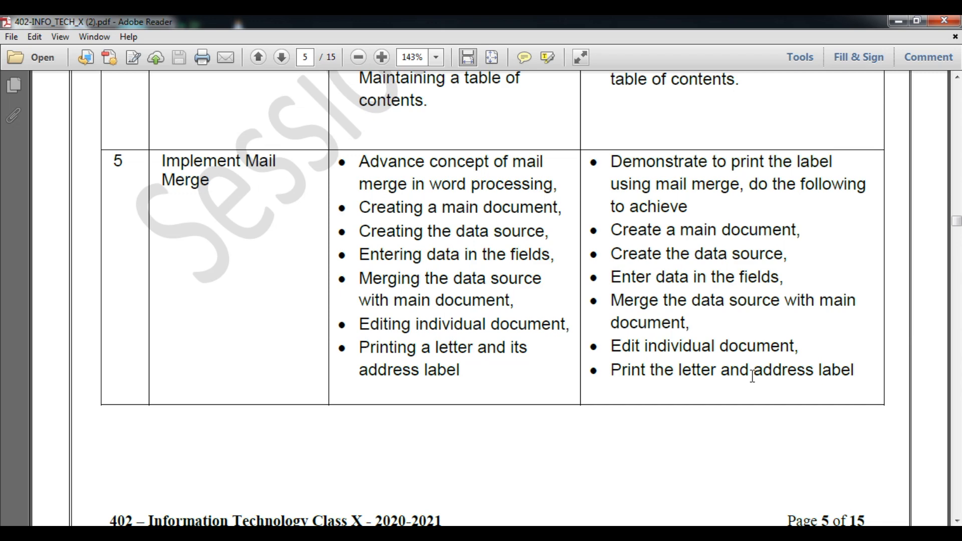
Step: Minimize Adobe Reader showing the Implement Mail Merge syllabus to reveal the desktop
{"action": "left_click", "coordinate": [892, 22]}
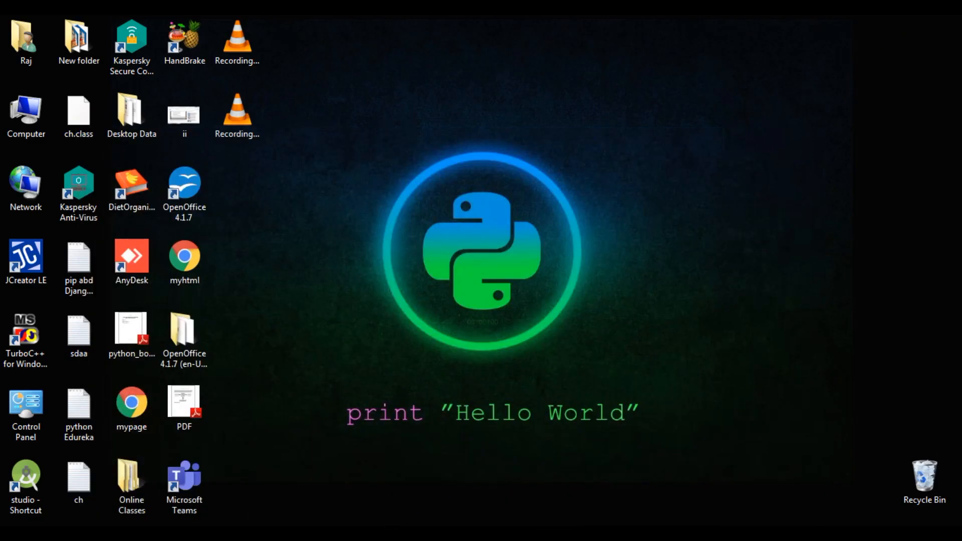
Step: Bring up the Using Mail Merge guide in Chrome, read its What is mail merge? page, then minimize it
{"action": "mouse_move", "coordinate": [325, 531]}
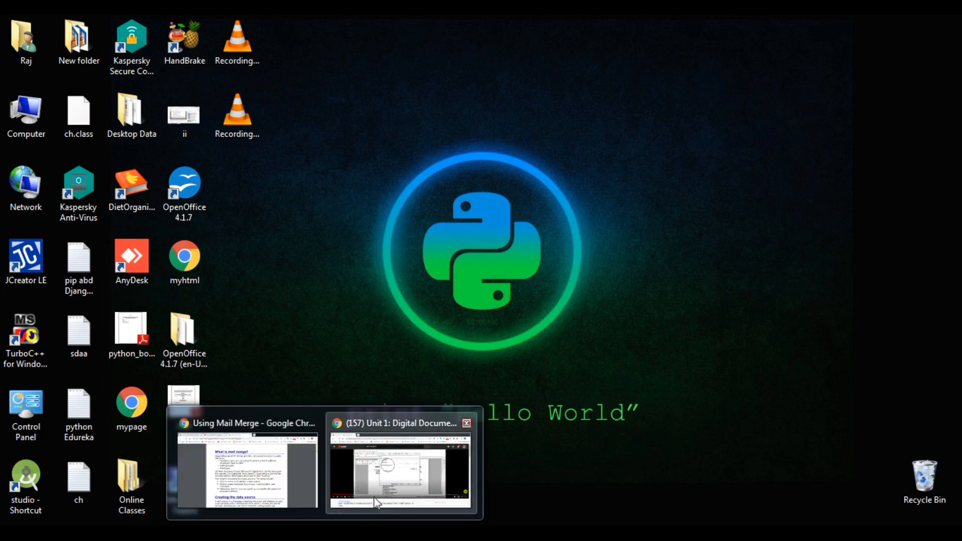
{"action": "left_click", "coordinate": [311, 500]}
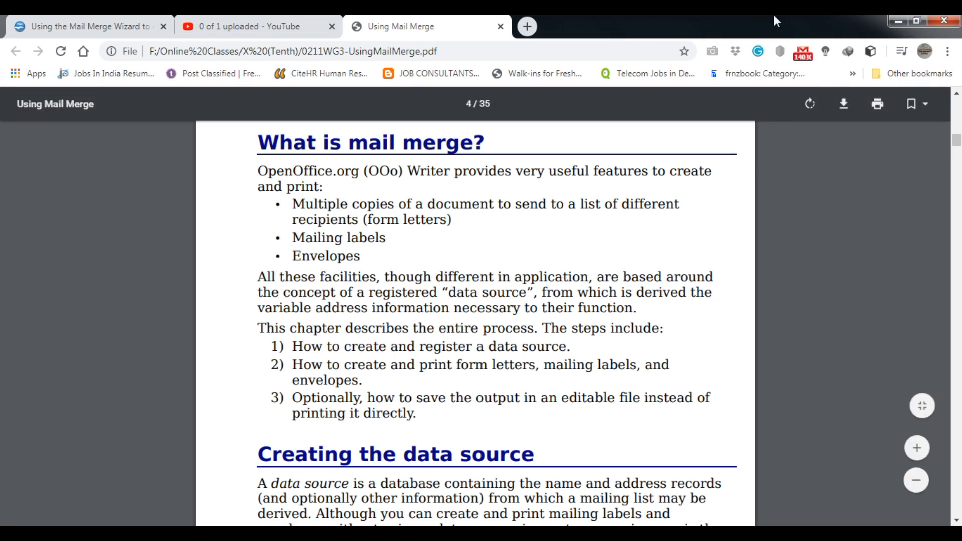
{"action": "left_click", "coordinate": [898, 21]}
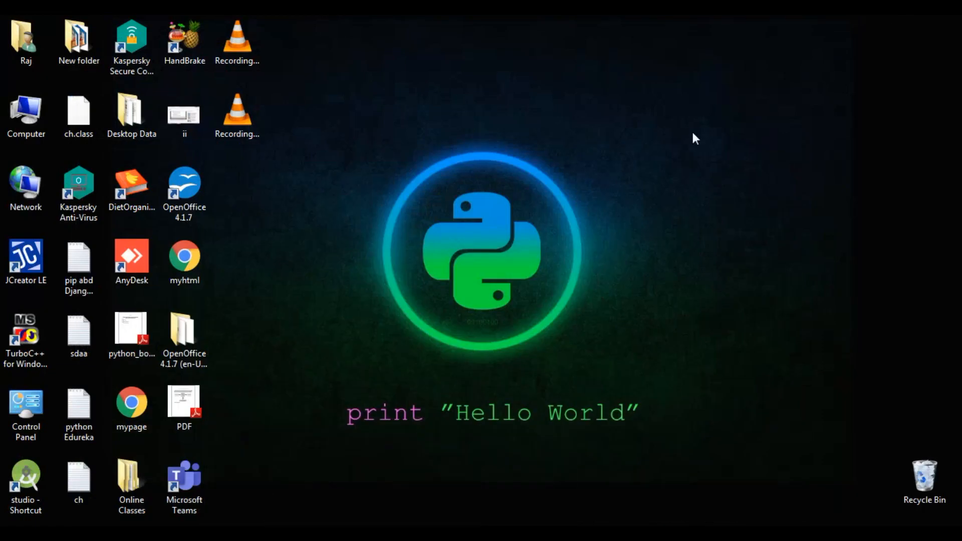
Step: Launch OpenOffice and create a text document with the lines 'Main Document' and 'Data Source'
{"action": "double_click", "coordinate": [203, 185]}
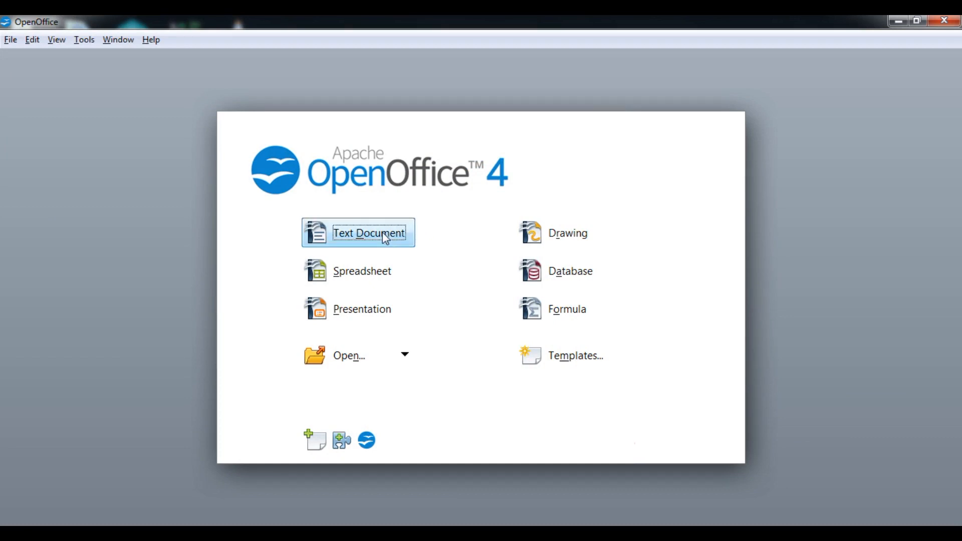
{"action": "left_click", "coordinate": [385, 237]}
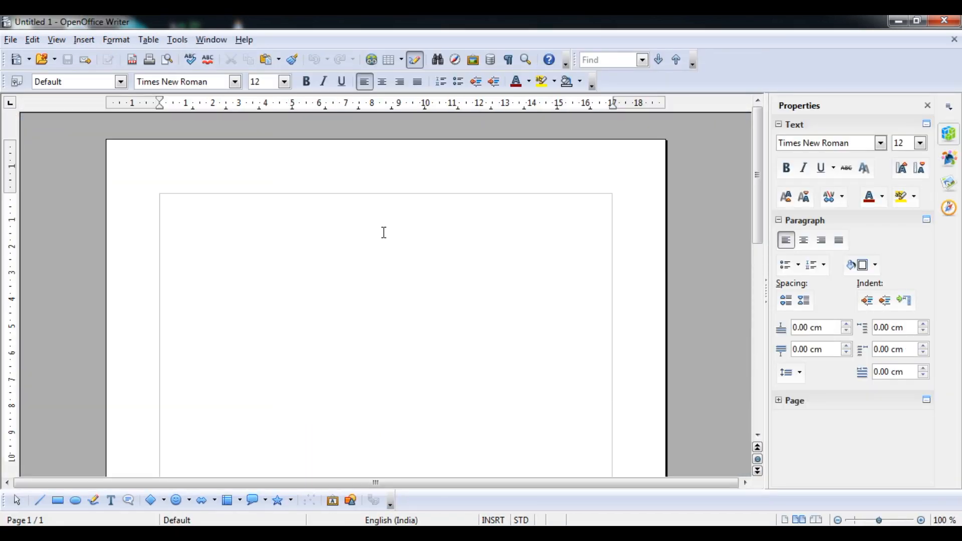
{"action": "type", "text": "Main Dco"}
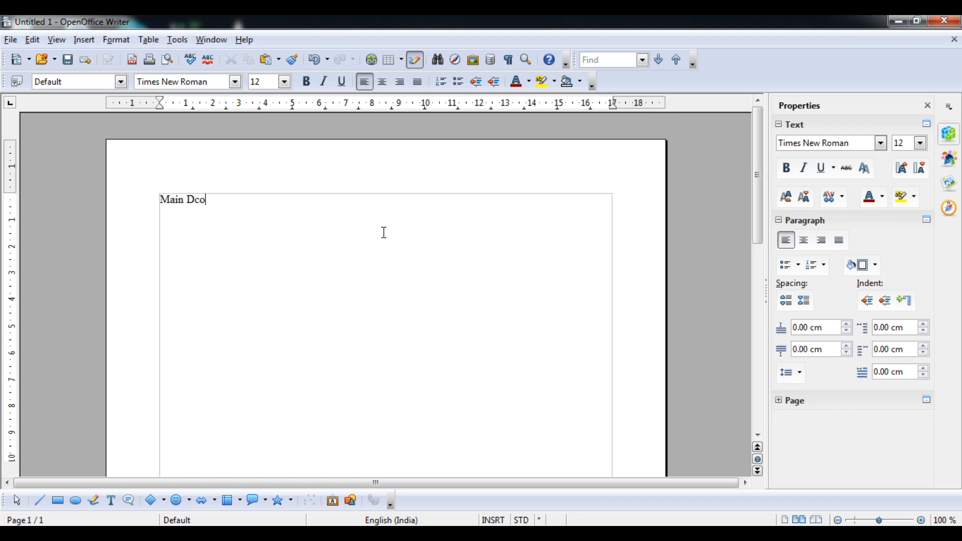
{"action": "key", "text": "BackSpace"}
{"action": "key", "text": "BackSpace"}
{"action": "type", "text": "ocument"}
{"action": "key", "text": "Return"}
{"action": "type", "text": "Data Source"}
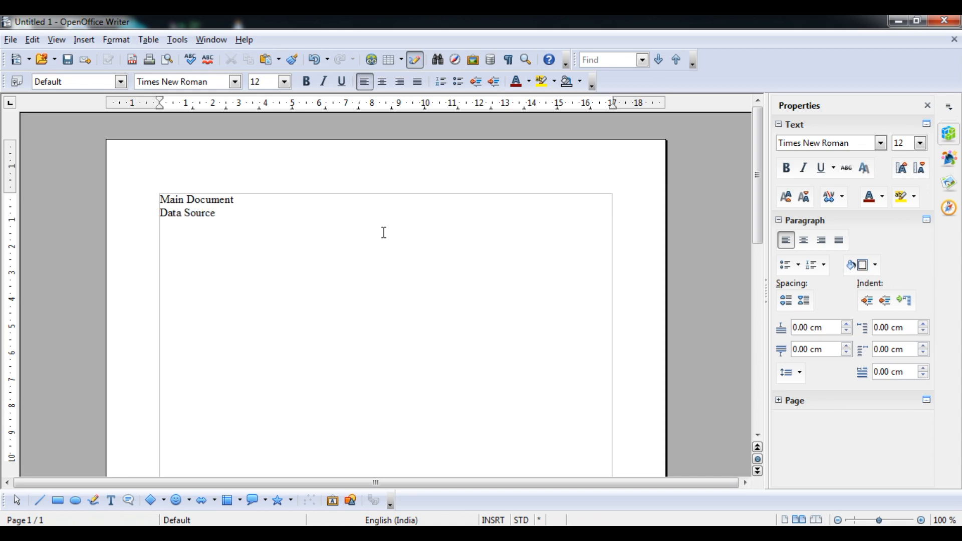
Step: Make both lines 16-point text, then switch back to the syllabus PDF
{"action": "key", "text": "ctrl+a"}
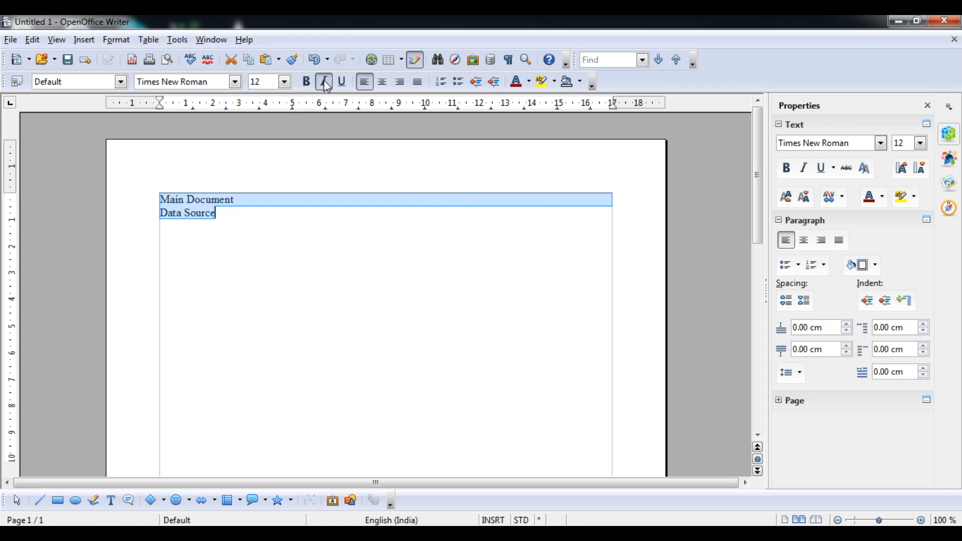
{"action": "left_click", "coordinate": [284, 82]}
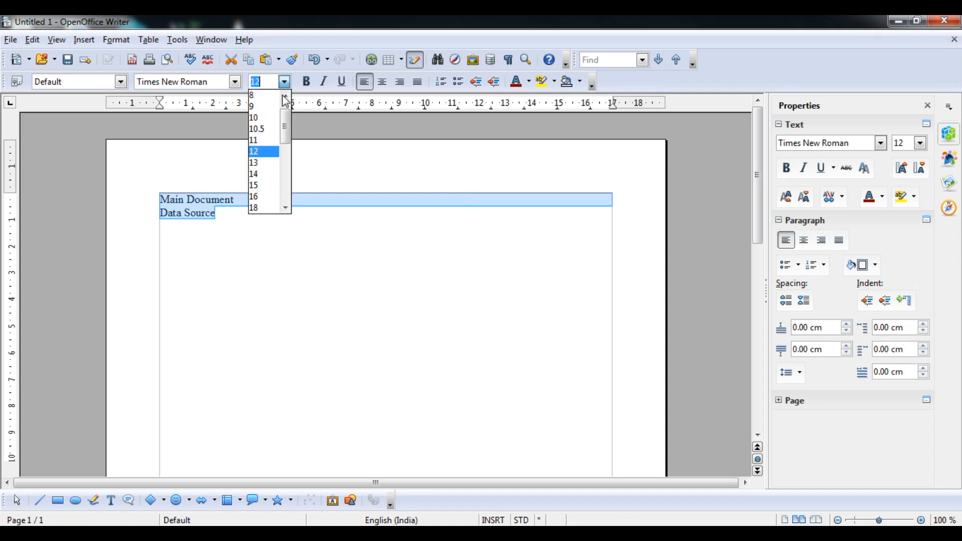
{"action": "left_click", "coordinate": [263, 197]}
{"action": "left_click", "coordinate": [264, 225]}
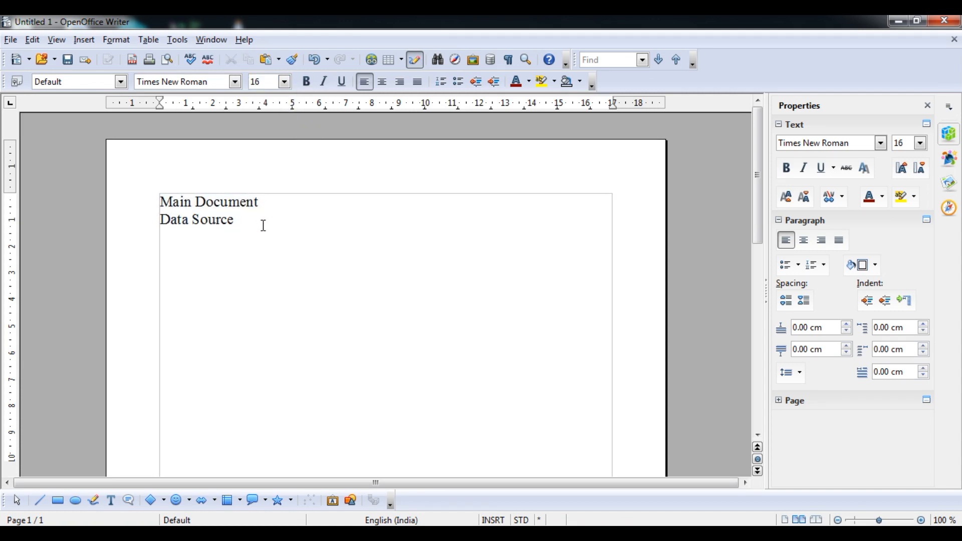
{"action": "left_click_drag", "start_coordinate": [259, 201], "coordinate": [160, 200]}
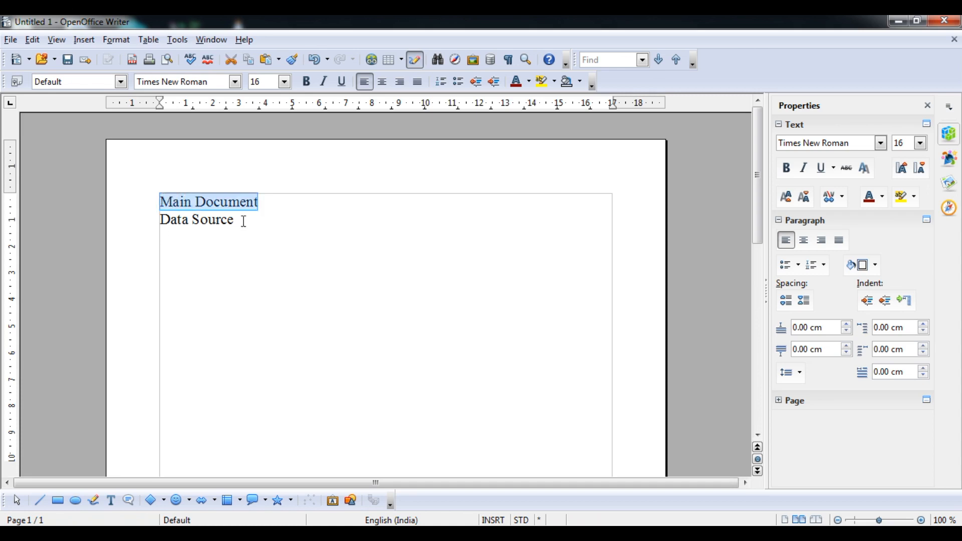
{"action": "left_click_drag", "start_coordinate": [244, 221], "coordinate": [160, 220]}
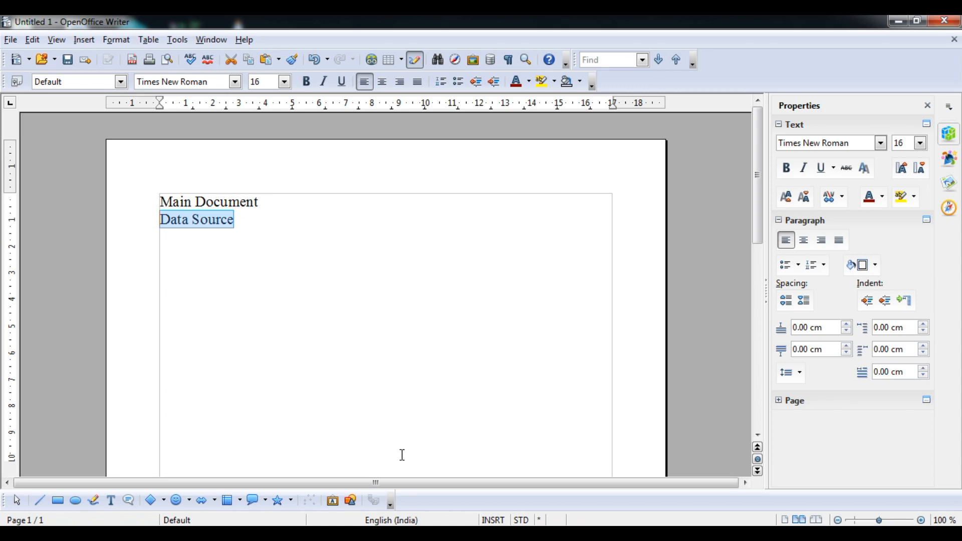
{"action": "left_click", "coordinate": [388, 534]}
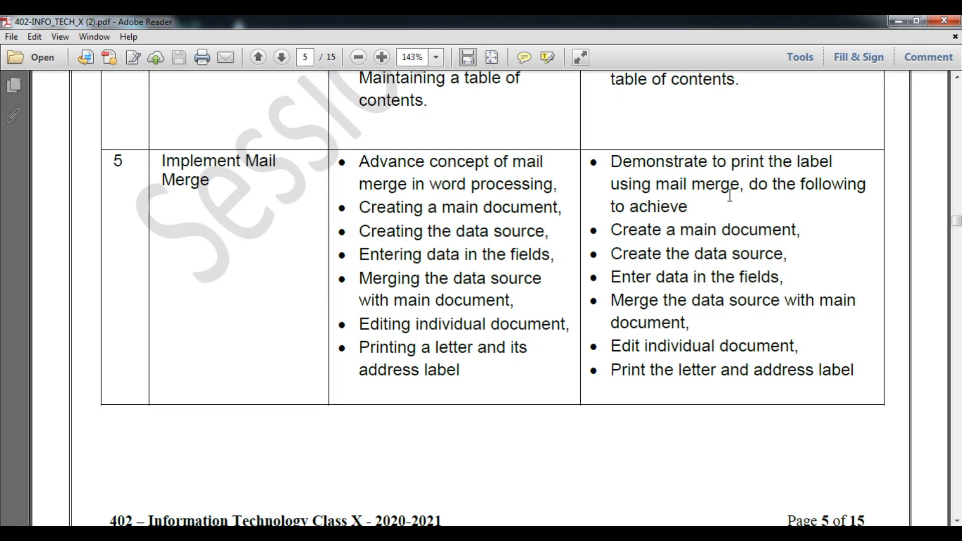
Step: Return to Writer and start a new Labels document
{"action": "left_click", "coordinate": [900, 22]}
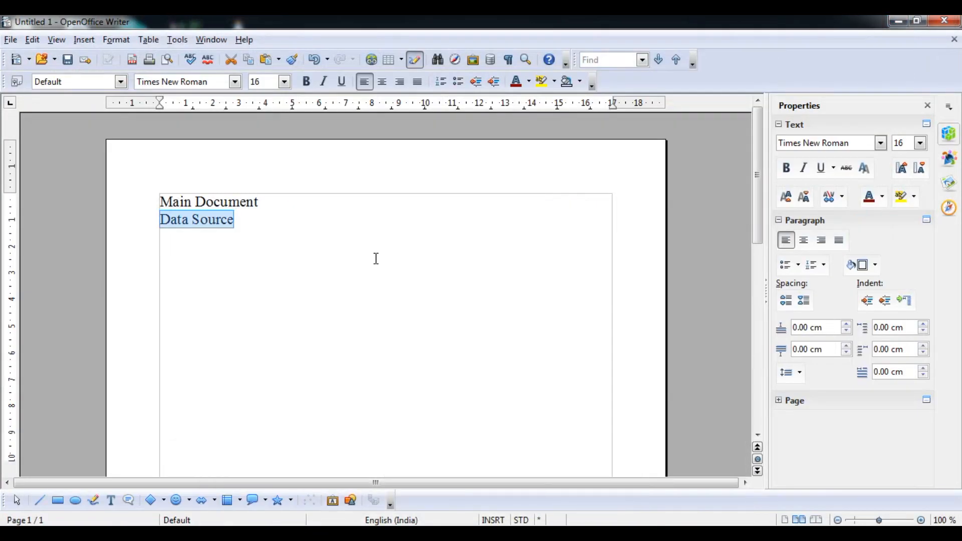
{"action": "left_click", "coordinate": [12, 40]}
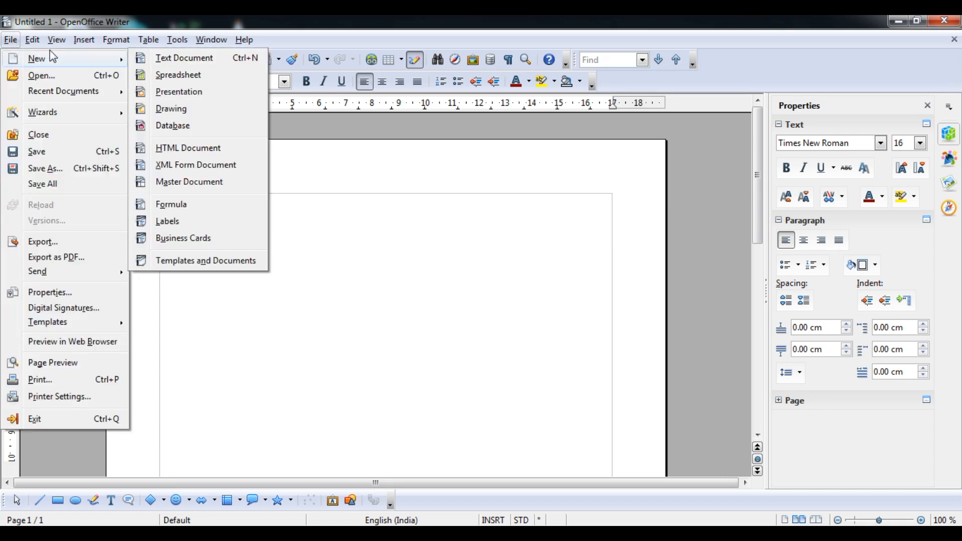
{"action": "mouse_move", "coordinate": [10, 40]}
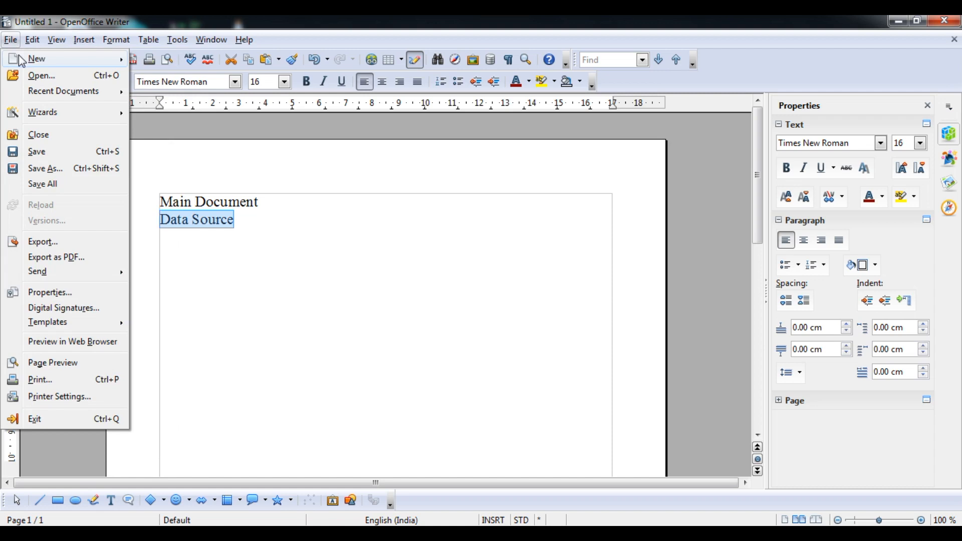
{"action": "mouse_move", "coordinate": [24, 59]}
{"action": "left_click", "coordinate": [170, 221]}
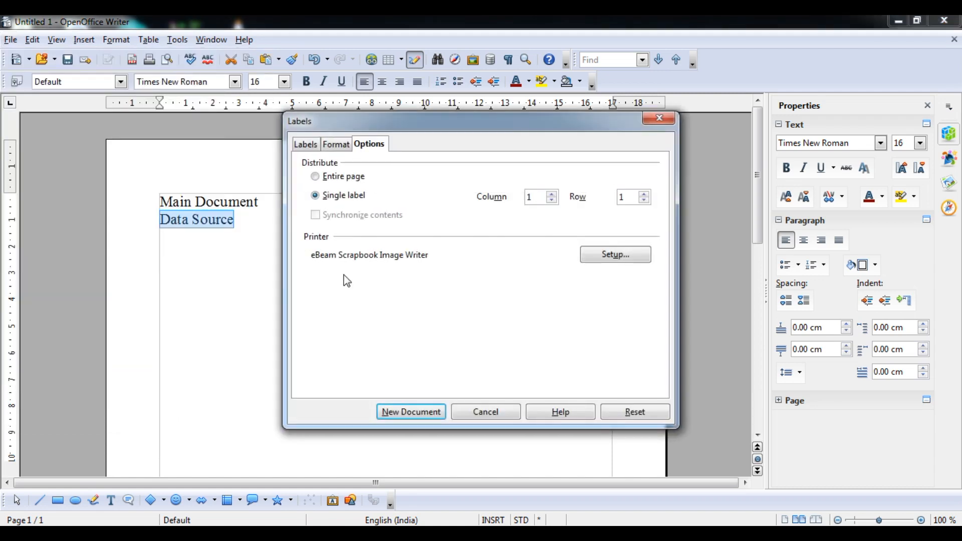
Step: Set the label database to list1 with table list1 and insert the First Name field
{"action": "left_click", "coordinate": [305, 145]}
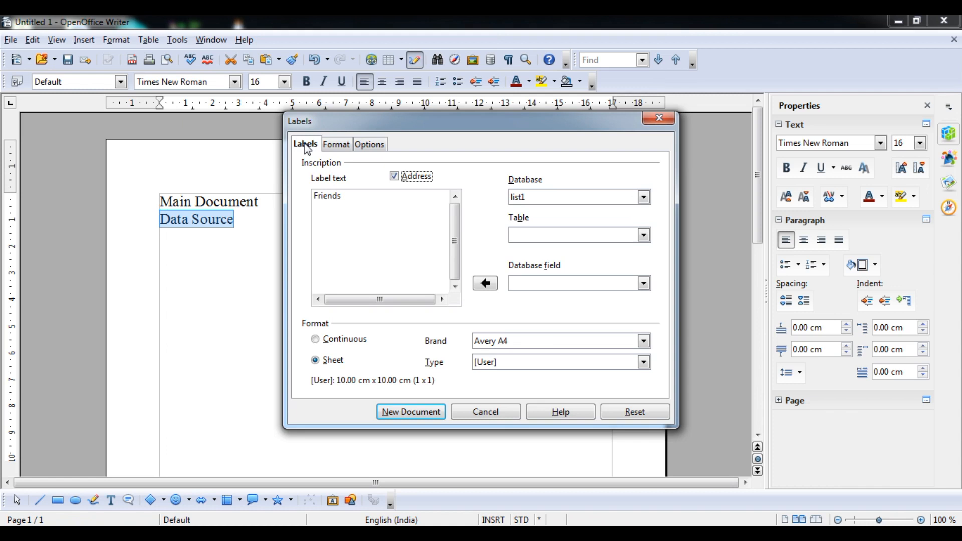
{"action": "left_click", "coordinate": [334, 147]}
{"action": "left_click", "coordinate": [365, 146]}
{"action": "left_click", "coordinate": [308, 145]}
{"action": "left_click", "coordinate": [645, 197]}
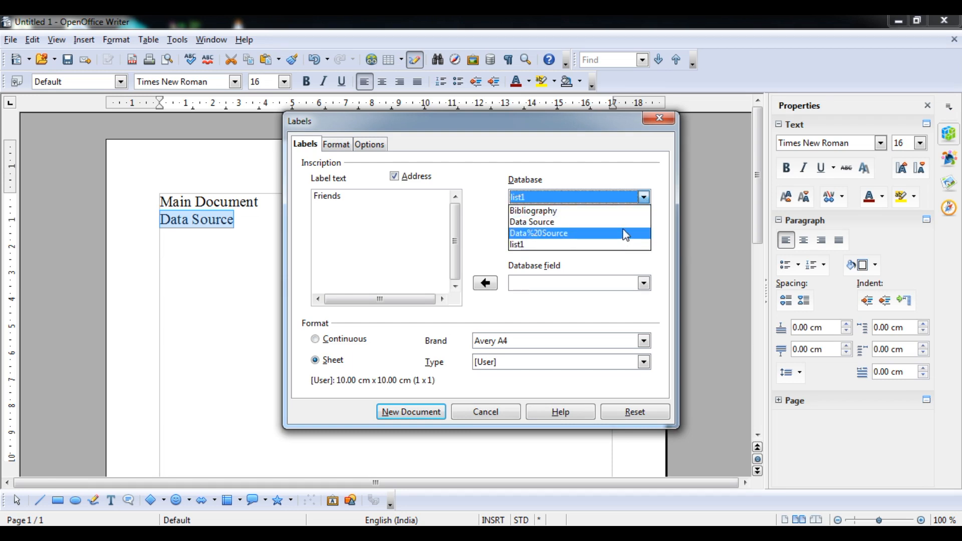
{"action": "left_click", "coordinate": [624, 226]}
{"action": "left_click", "coordinate": [645, 198]}
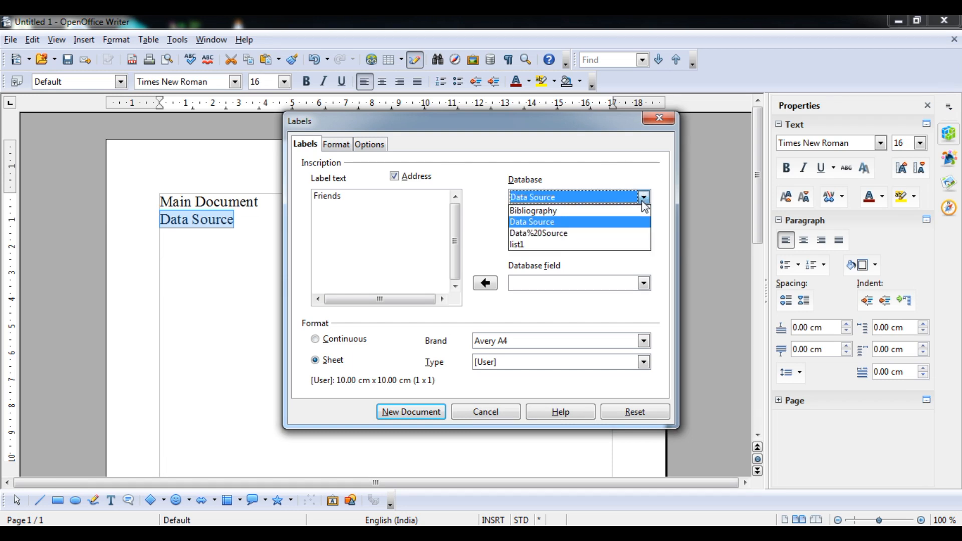
{"action": "left_click", "coordinate": [620, 244]}
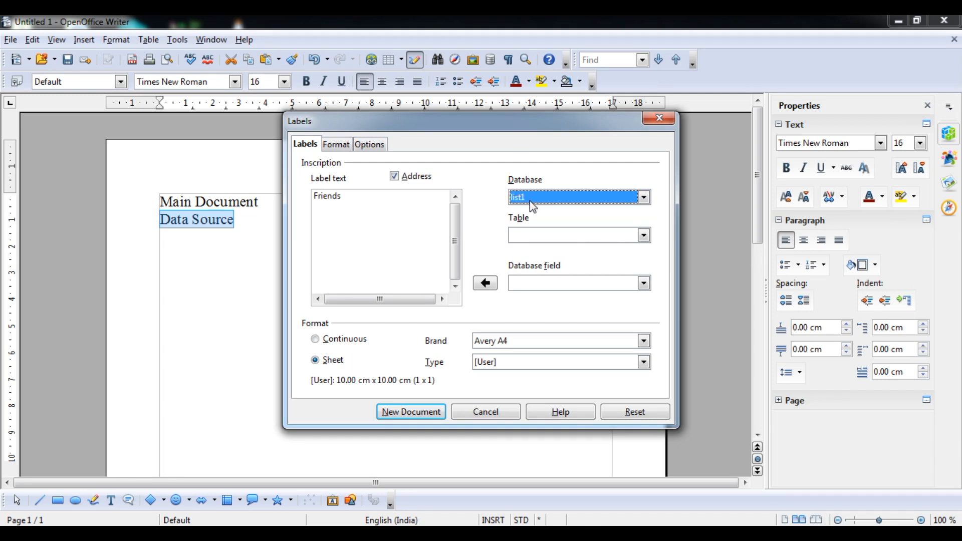
{"action": "left_click", "coordinate": [536, 233]}
{"action": "left_click", "coordinate": [537, 234]}
{"action": "left_click", "coordinate": [535, 250]}
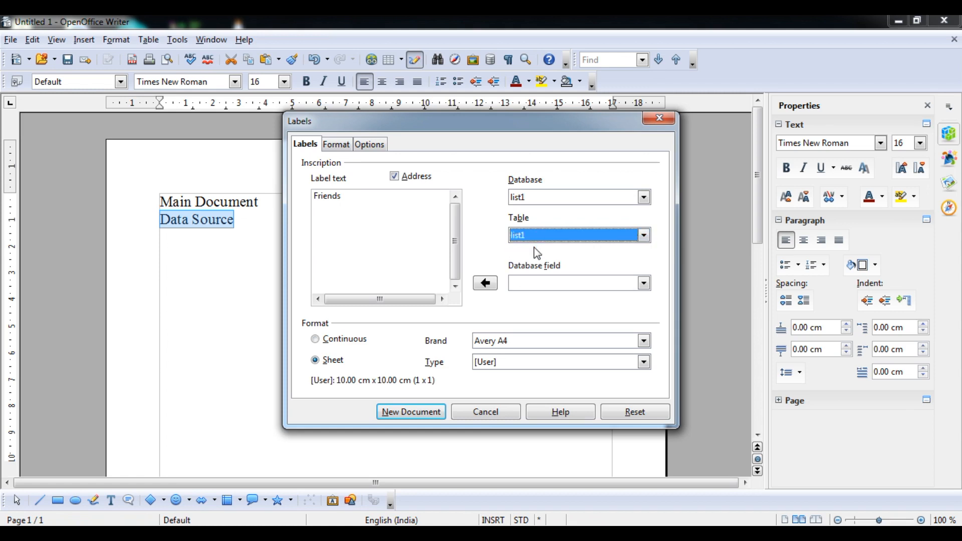
{"action": "left_click", "coordinate": [539, 286]}
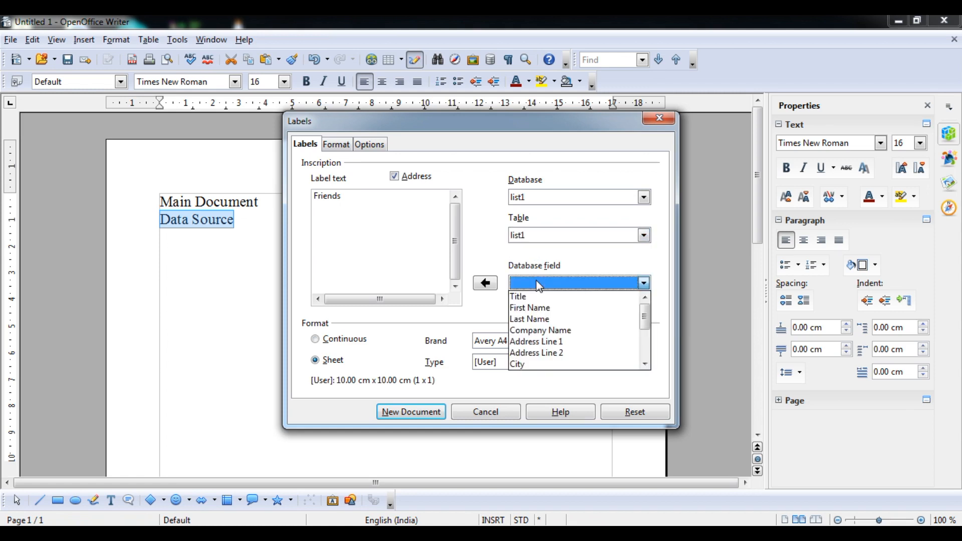
{"action": "left_click", "coordinate": [540, 308]}
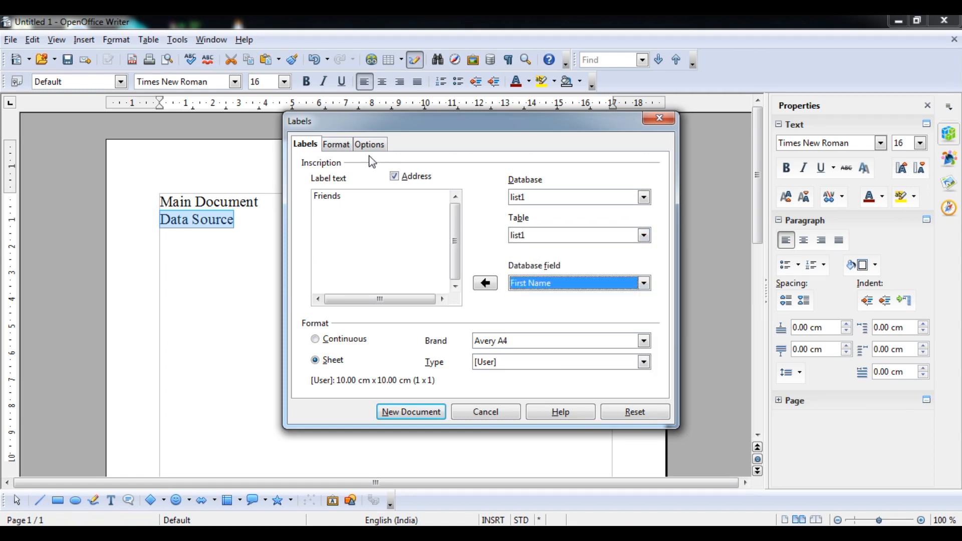
Step: Distribute labels over the entire page with synchronized contents and create the label document
{"action": "left_click", "coordinate": [344, 149]}
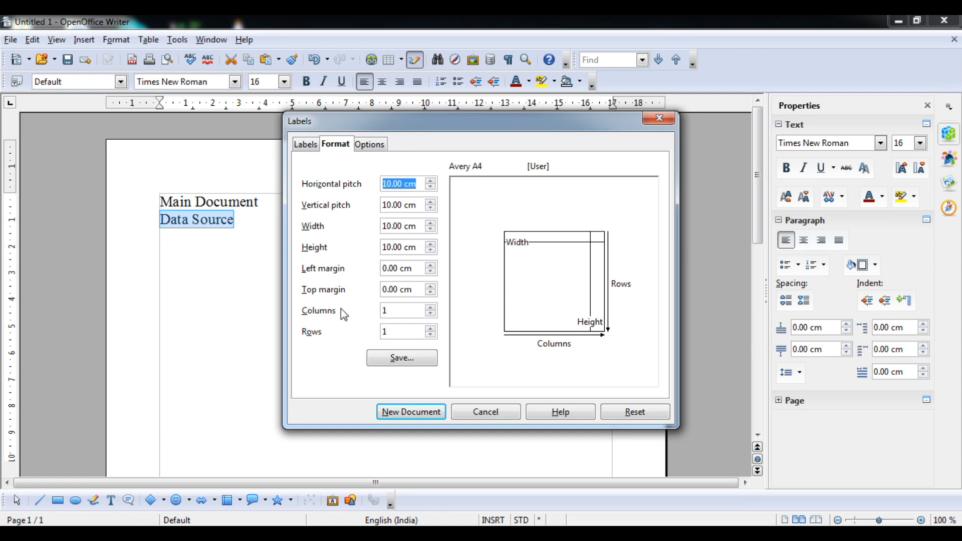
{"action": "left_click", "coordinate": [366, 146]}
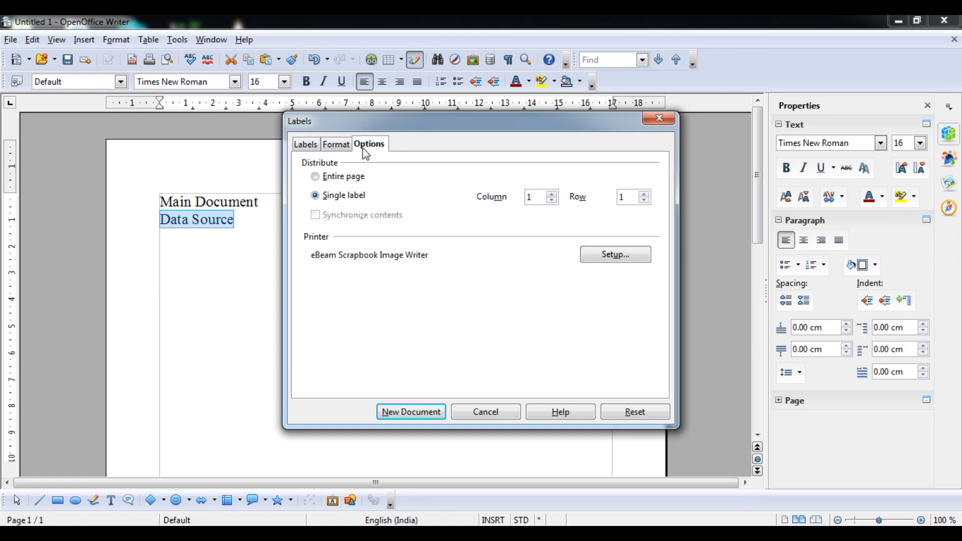
{"action": "left_click", "coordinate": [355, 178]}
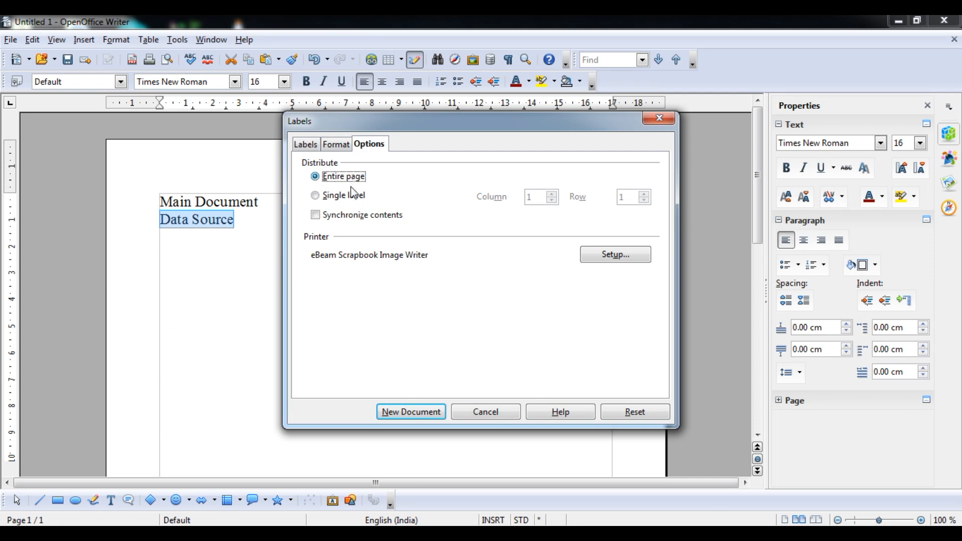
{"action": "left_click", "coordinate": [343, 195]}
{"action": "left_click", "coordinate": [315, 176]}
{"action": "left_click", "coordinate": [316, 215]}
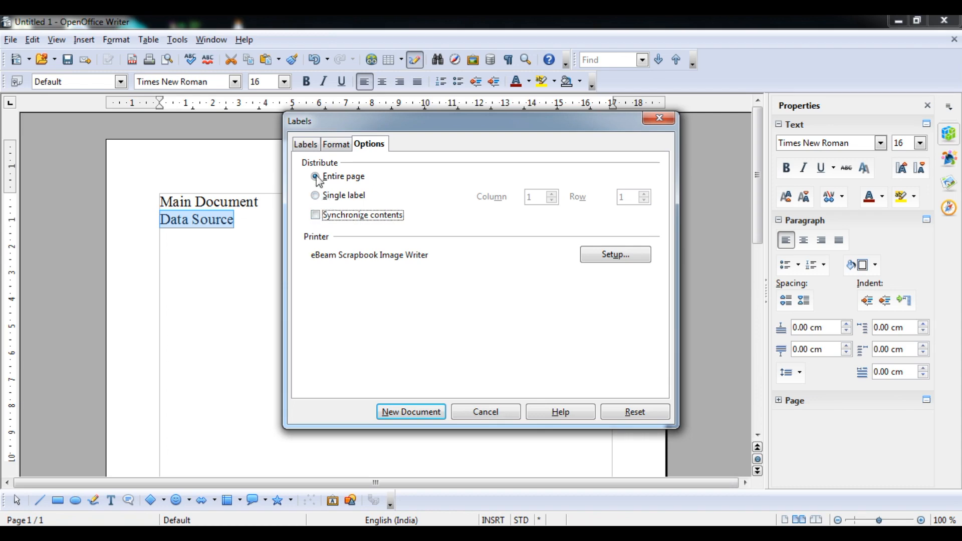
{"action": "left_click", "coordinate": [414, 408]}
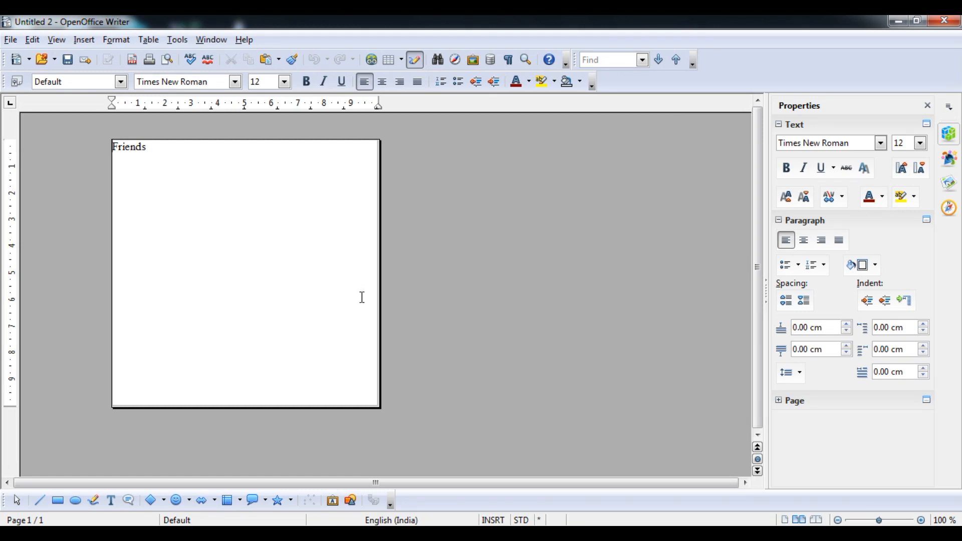
Step: Select the Friends label text, then close the label document without saving
{"action": "left_click", "coordinate": [153, 154]}
{"action": "left_click_drag", "start_coordinate": [153, 154], "coordinate": [92, 145]}
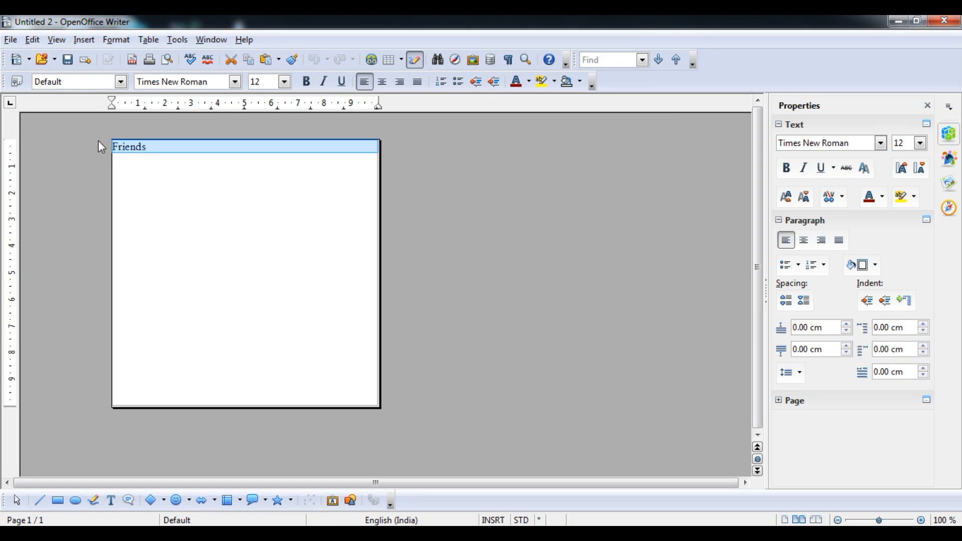
{"action": "double_click", "coordinate": [140, 147]}
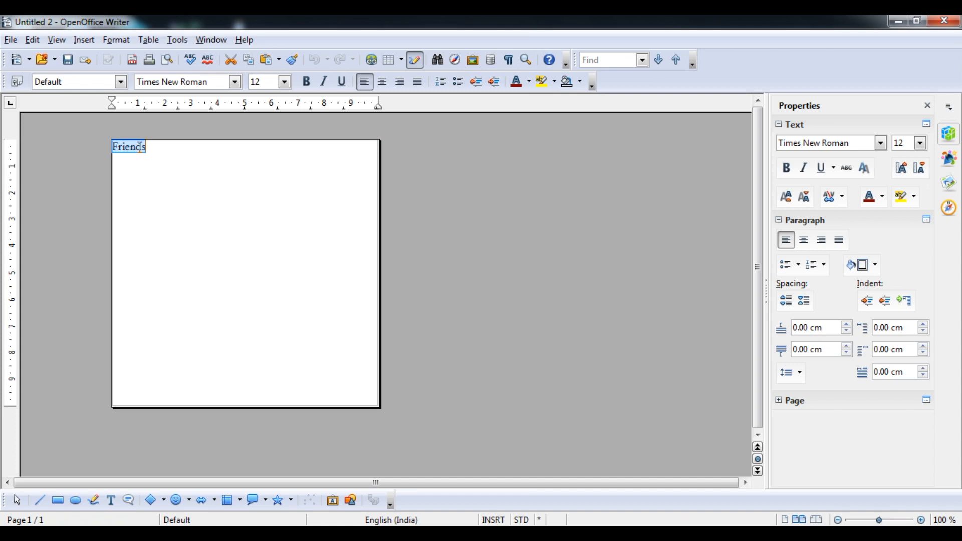
{"action": "left_click", "coordinate": [945, 21]}
{"action": "left_click", "coordinate": [496, 295]}
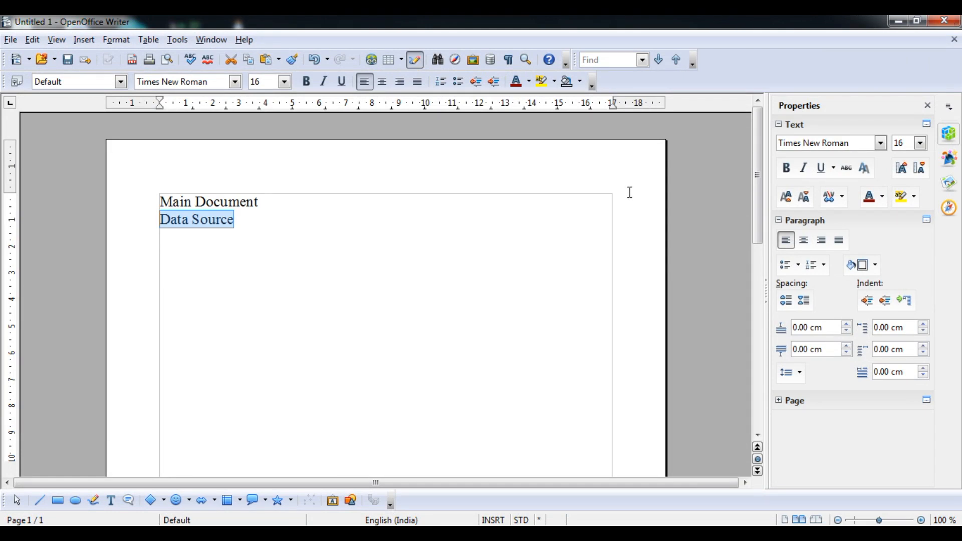
Step: Delete the Main Document and Data Source lines and switch to the syllabus PDF
{"action": "key", "text": "ctrl+a"}
{"action": "key", "text": "Delete"}
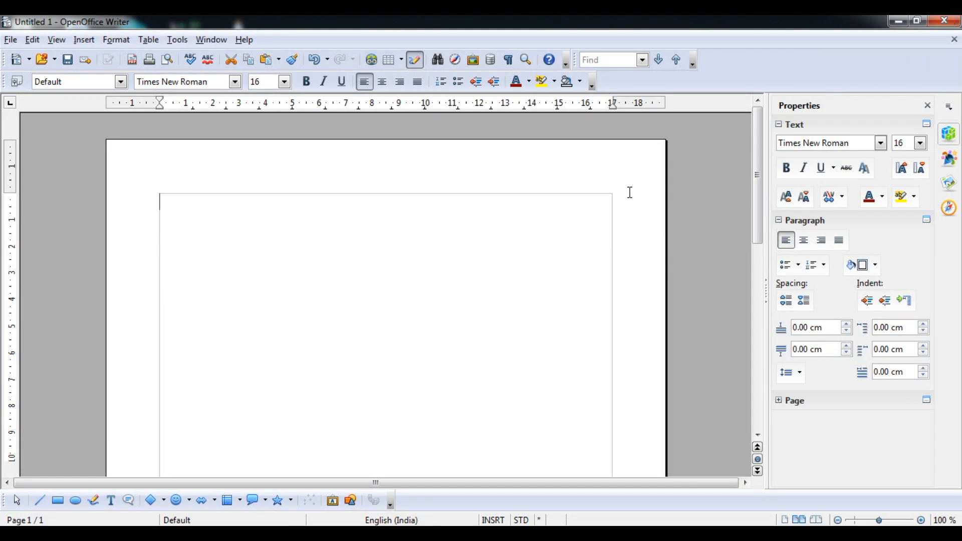
{"action": "key", "text": "alt+Tab"}
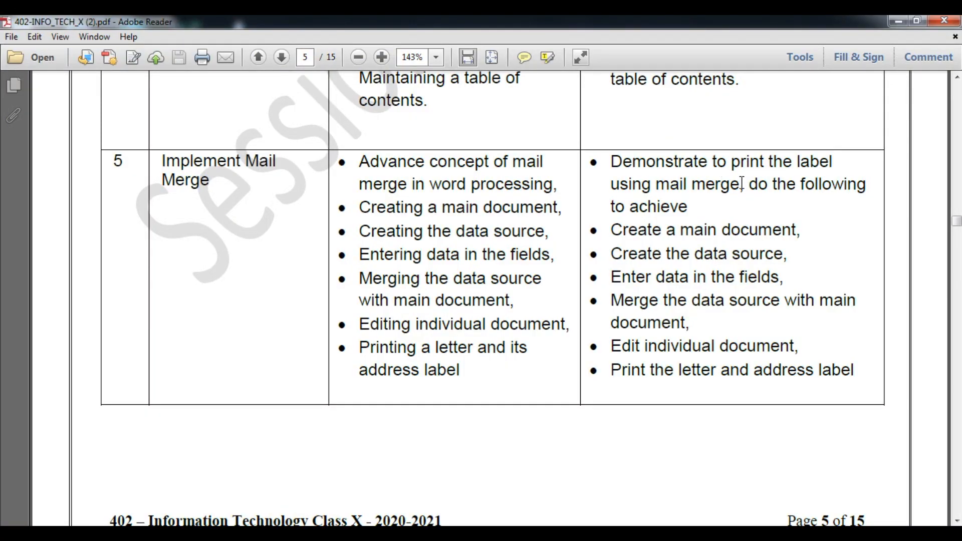
Step: Highlight the syllabus's mail merge steps list, deselect it, and minimize Adobe Reader
{"action": "left_click_drag", "start_coordinate": [614, 229], "coordinate": [718, 336]}
{"action": "left_click", "coordinate": [798, 250]}
{"action": "left_click", "coordinate": [893, 22]}
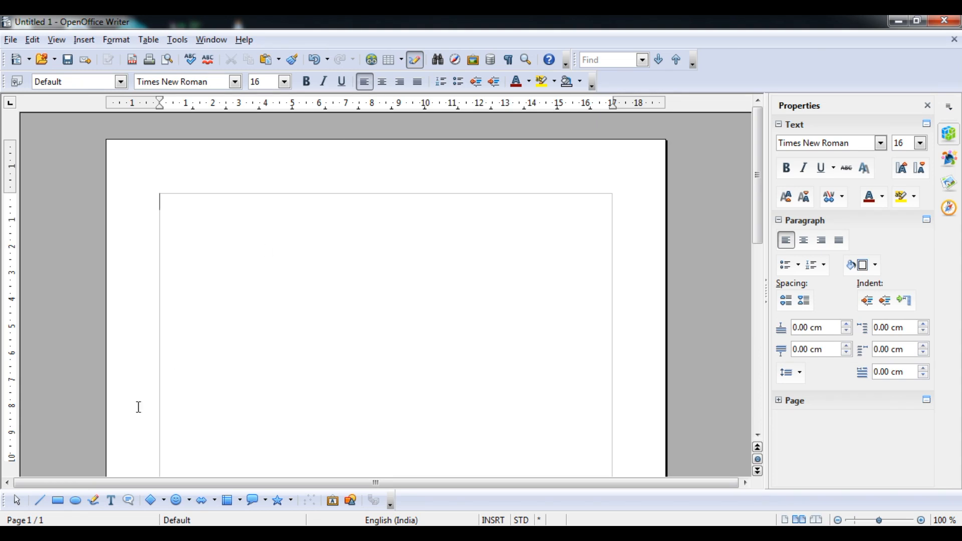
Step: Navigate Windows Explorer to F:\Online Classes\X (Tenth)
{"action": "left_click", "coordinate": [68, 533]}
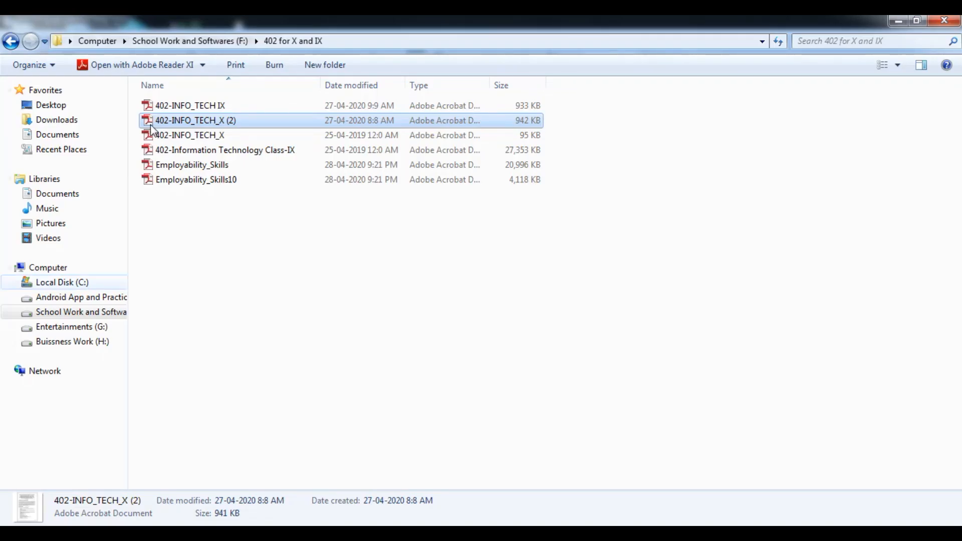
{"action": "left_click", "coordinate": [17, 44]}
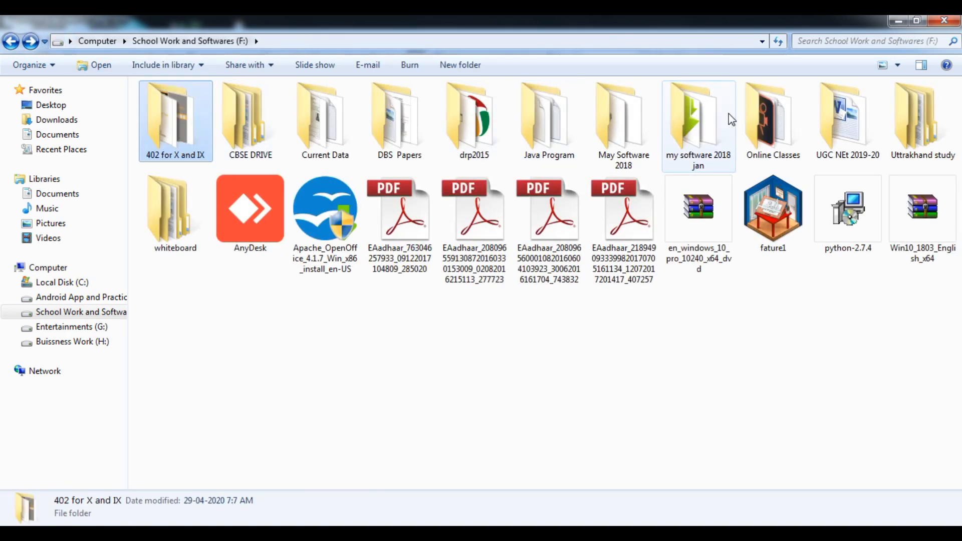
{"action": "double_click", "coordinate": [759, 118]}
{"action": "double_click", "coordinate": [366, 139]}
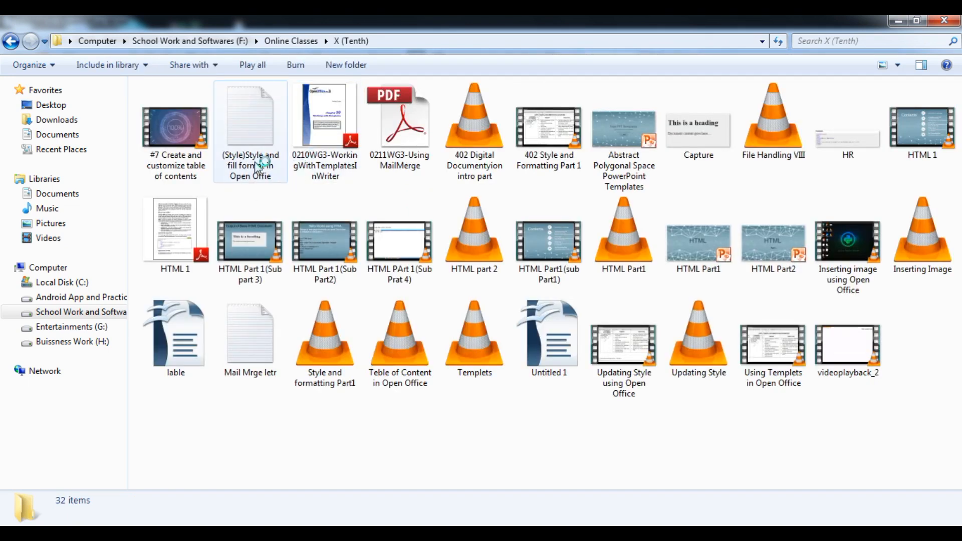
Step: Open Mail Mrge letr in Notepad, copy all its text, and close it
{"action": "double_click", "coordinate": [249, 359]}
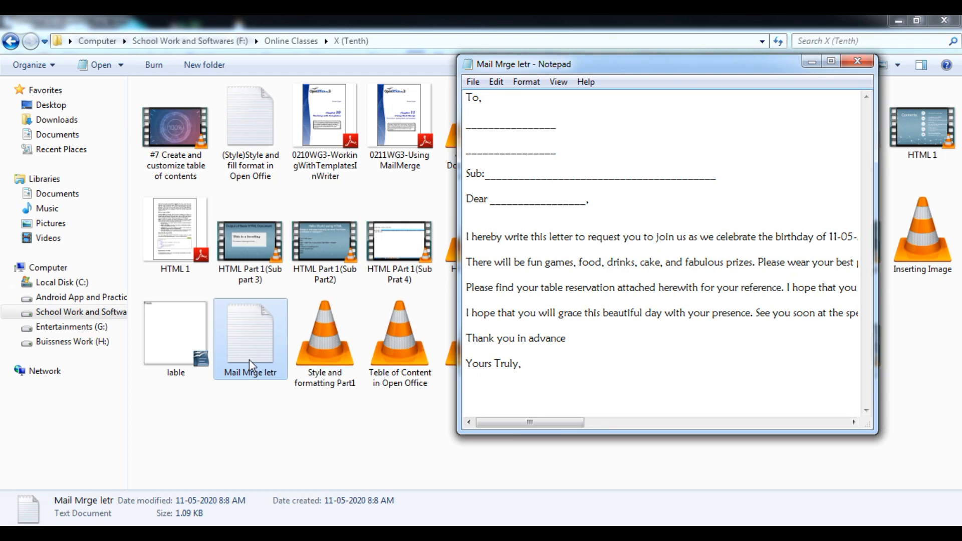
{"action": "key", "text": "ctrl+a"}
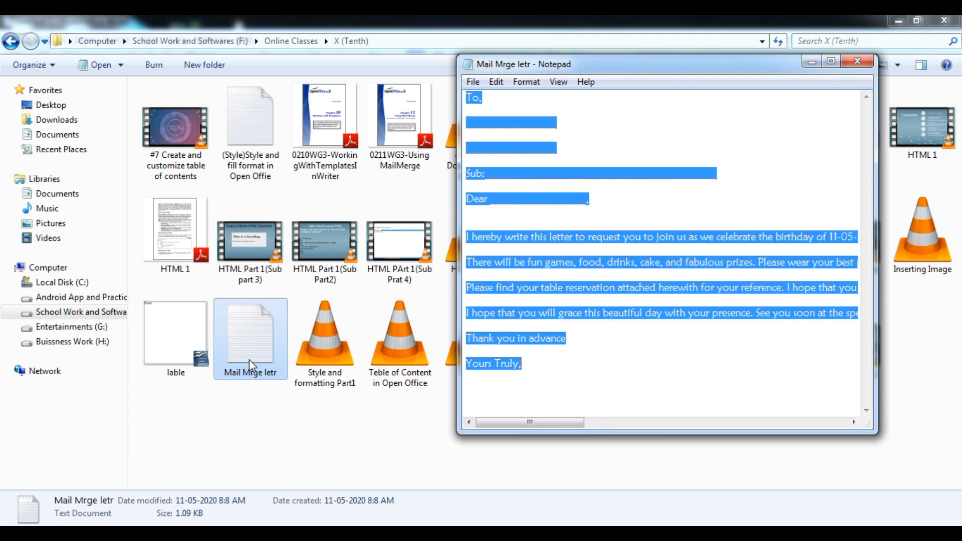
{"action": "left_click", "coordinate": [858, 62]}
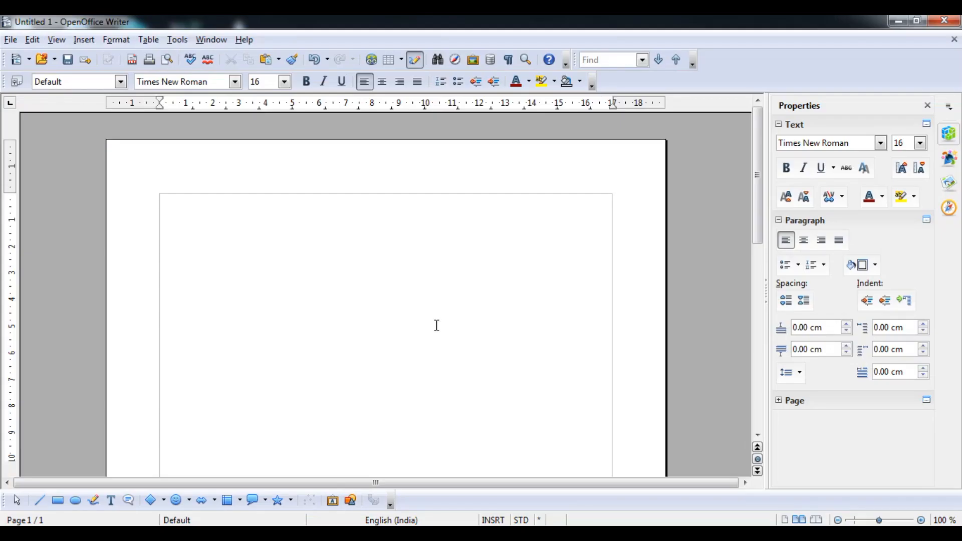
Step: Paste the birthday-invitation letter and delete its blank address, Sub and Dear lines below To,
{"action": "key", "text": "ctrl+v"}
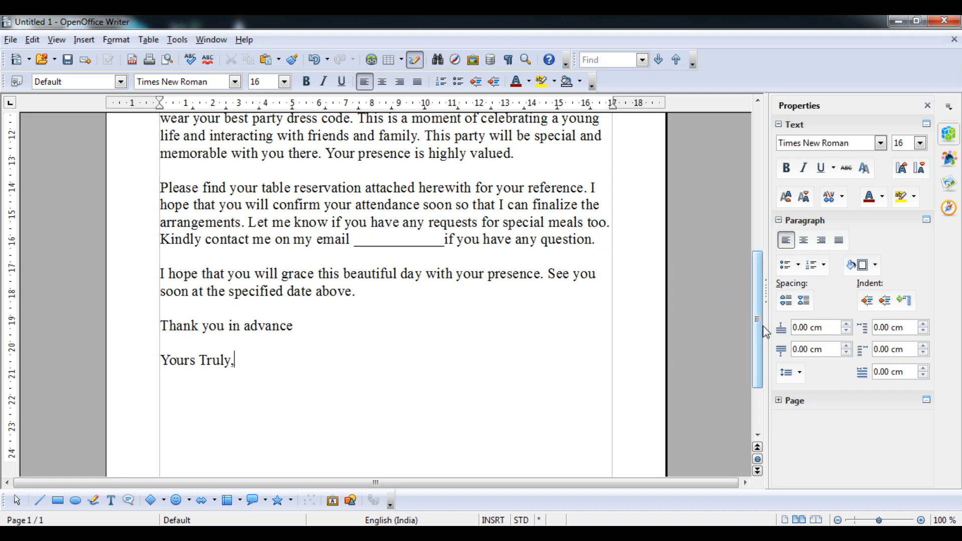
{"action": "left_click_drag", "start_coordinate": [759, 332], "coordinate": [759, 194]}
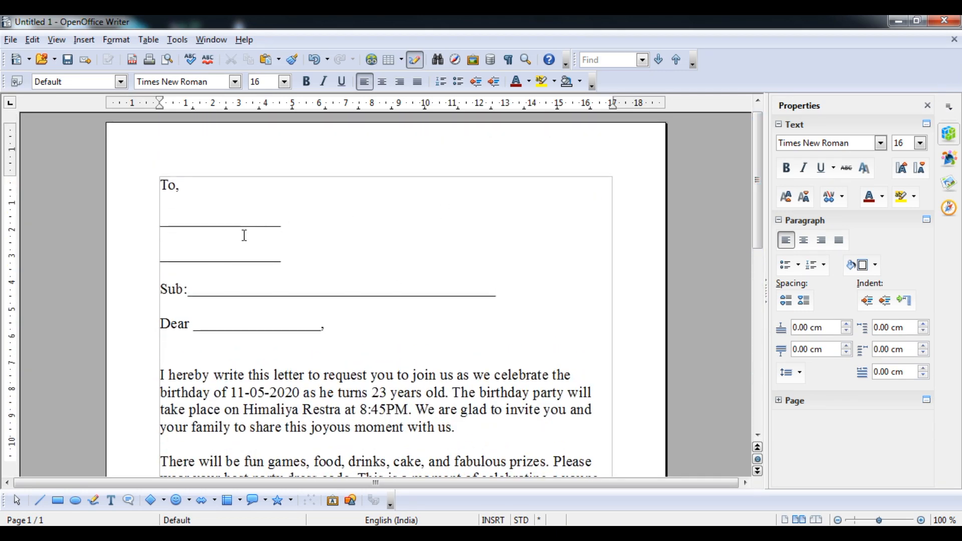
{"action": "left_click_drag", "start_coordinate": [162, 221], "coordinate": [367, 322]}
{"action": "key", "text": "Delete"}
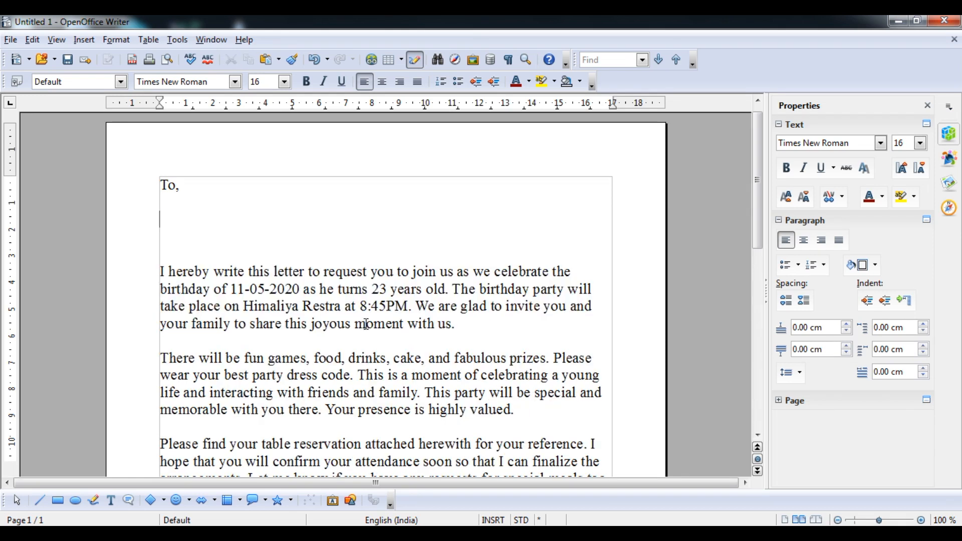
{"action": "key", "text": "BackSpace"}
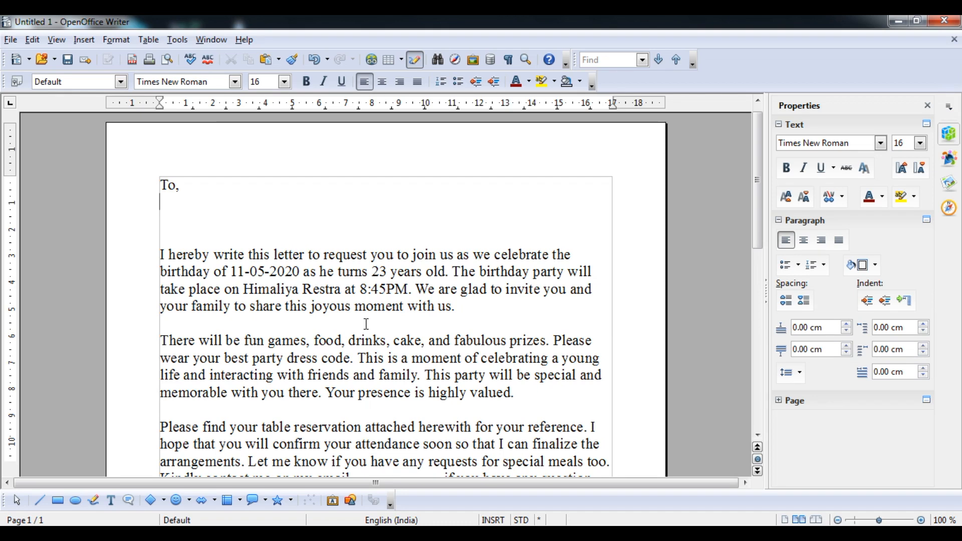
{"action": "left_click", "coordinate": [172, 41]}
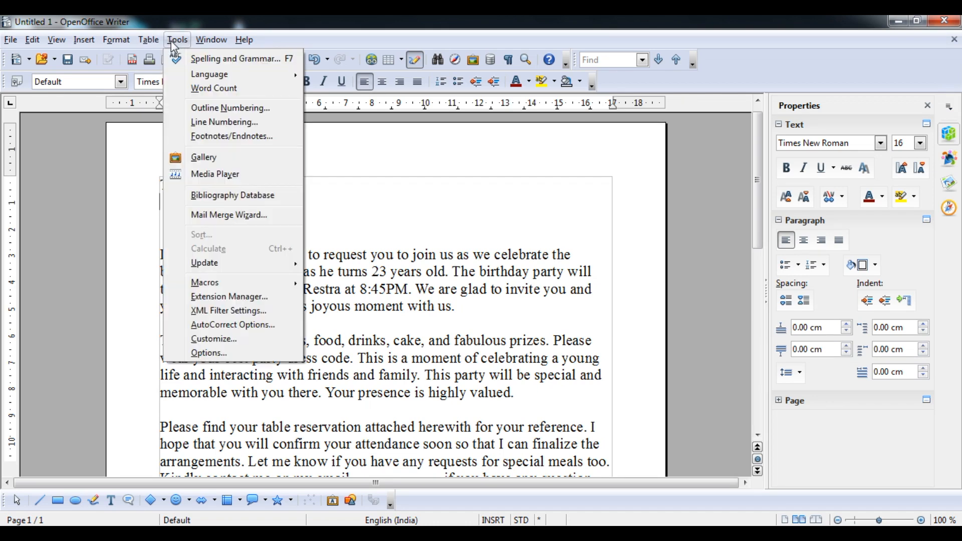
Step: Run the Mail Merge Wizard on the current document as a Letter and choose a different address list
{"action": "left_click", "coordinate": [218, 215]}
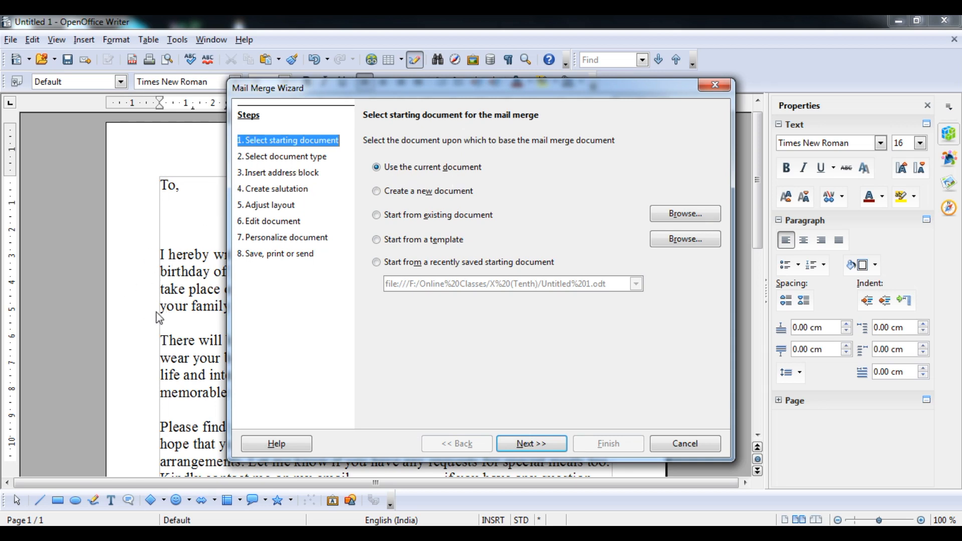
{"action": "left_click", "coordinate": [421, 192]}
{"action": "left_click", "coordinate": [417, 169]}
{"action": "left_click", "coordinate": [531, 446]}
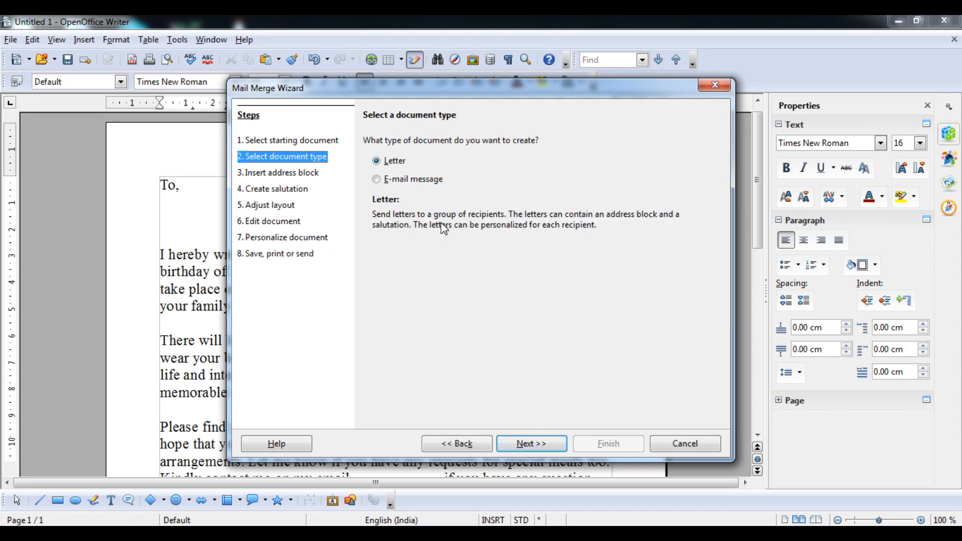
{"action": "left_click", "coordinate": [518, 446]}
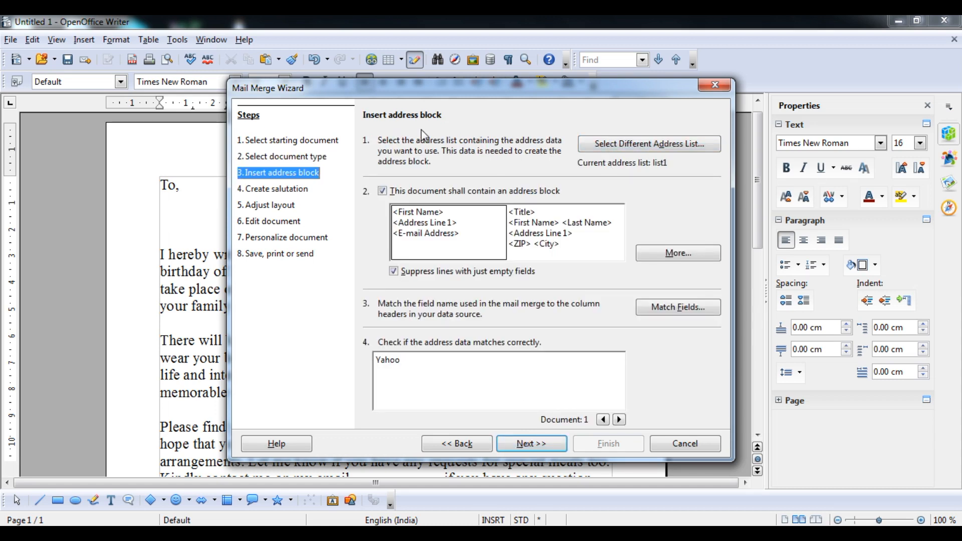
{"action": "left_click", "coordinate": [625, 148]}
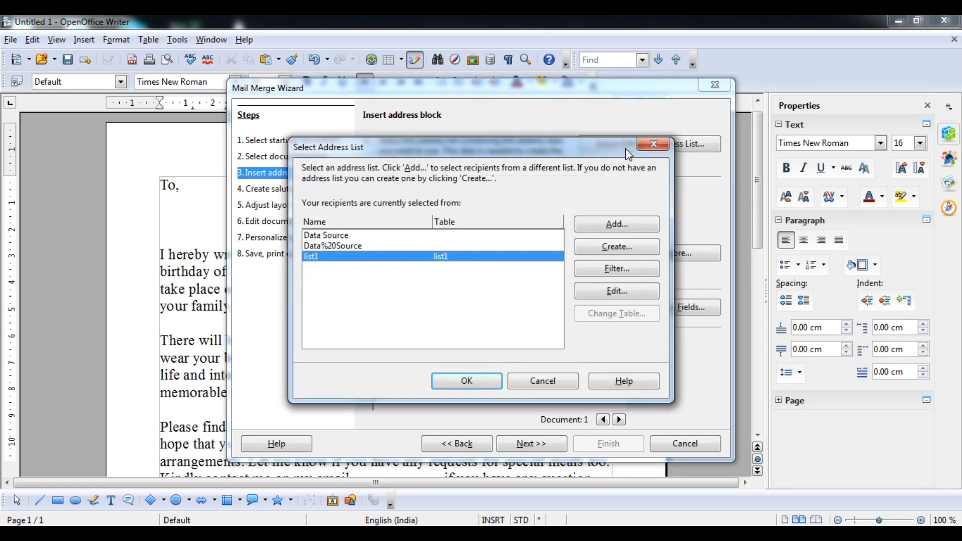
Step: Start a new address list and remove all its default fields in Customize Address List
{"action": "left_click", "coordinate": [609, 247]}
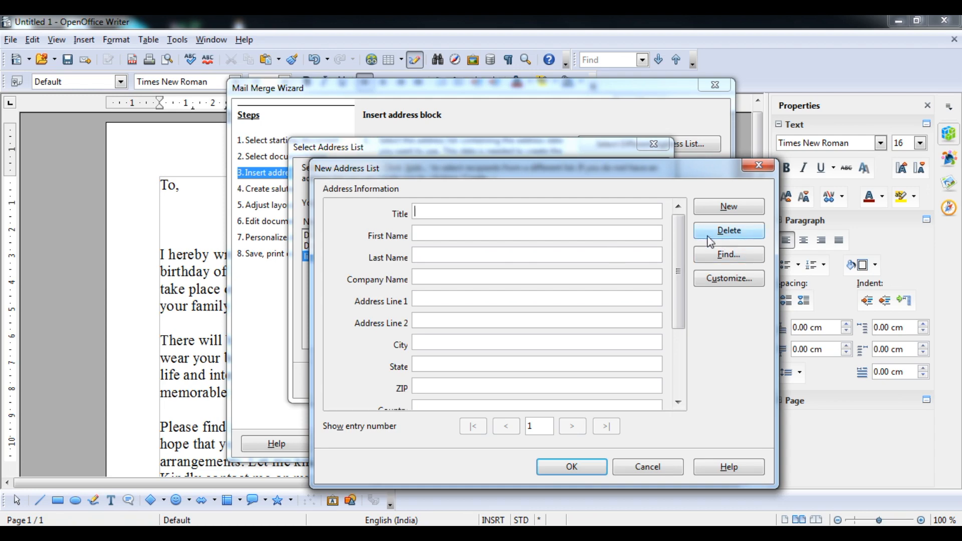
{"action": "left_click", "coordinate": [734, 238]}
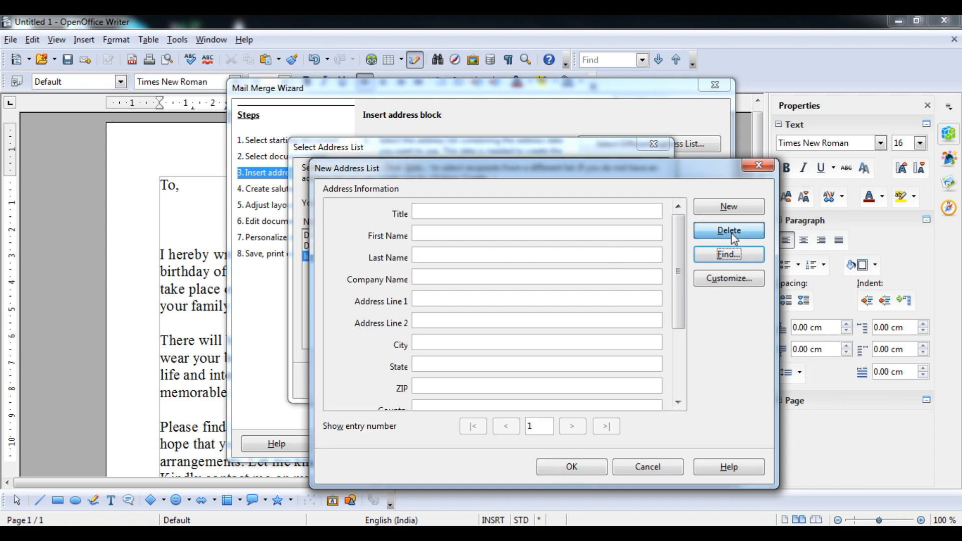
{"action": "left_click", "coordinate": [731, 279]}
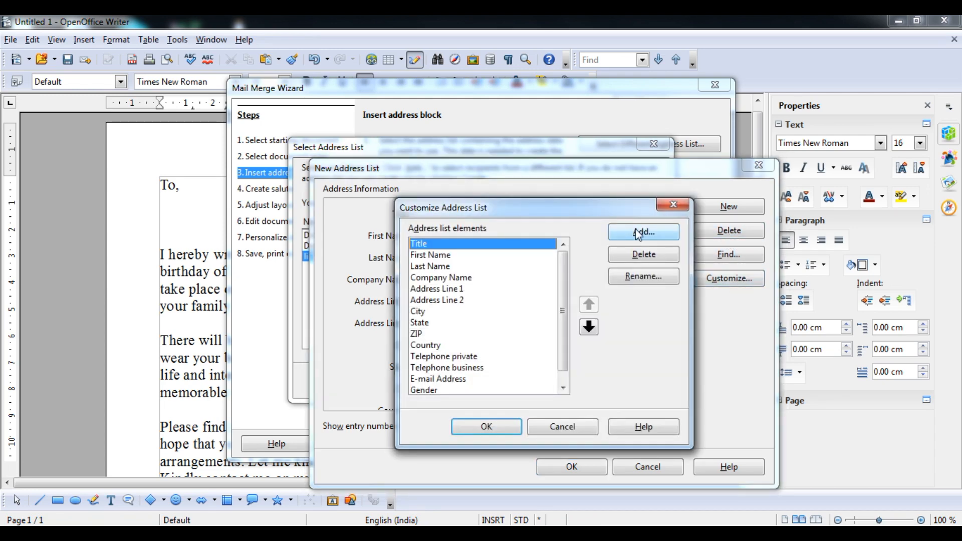
{"action": "left_click", "coordinate": [645, 258]}
{"action": "left_click", "coordinate": [644, 259]}
{"action": "left_click", "coordinate": [644, 261]}
{"action": "double_click", "coordinate": [645, 261]}
{"action": "left_click", "coordinate": [645, 260]}
{"action": "double_click", "coordinate": [644, 261]}
{"action": "double_click", "coordinate": [644, 261]}
{"action": "double_click", "coordinate": [644, 260]}
{"action": "left_click", "coordinate": [645, 261]}
{"action": "left_click", "coordinate": [645, 260]}
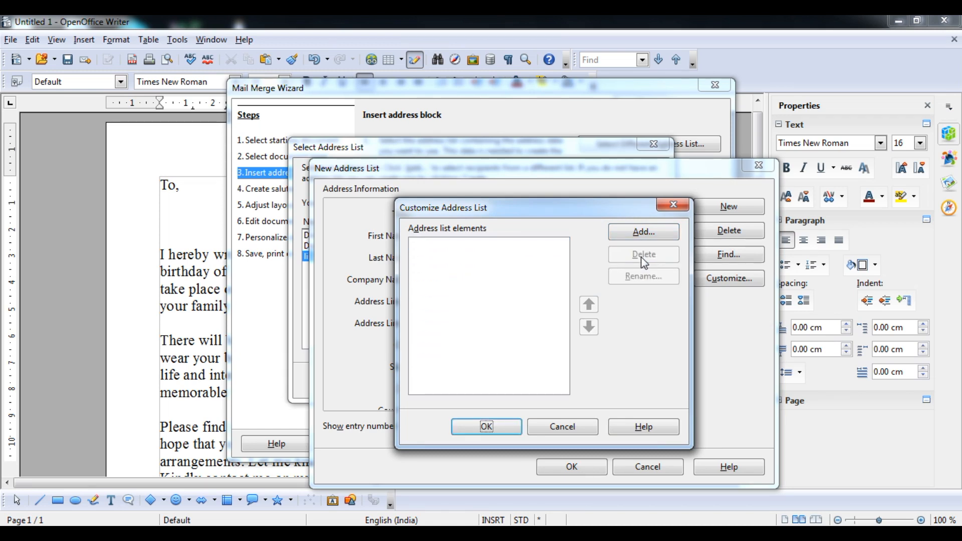
Step: Add the fields Name and Address to the address list
{"action": "left_click", "coordinate": [642, 234]}
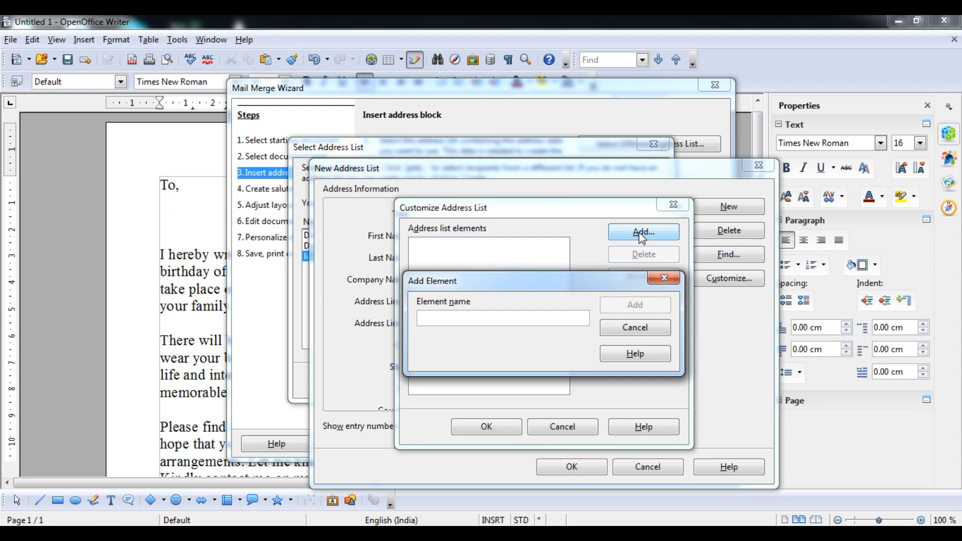
{"action": "type", "text": "Name"}
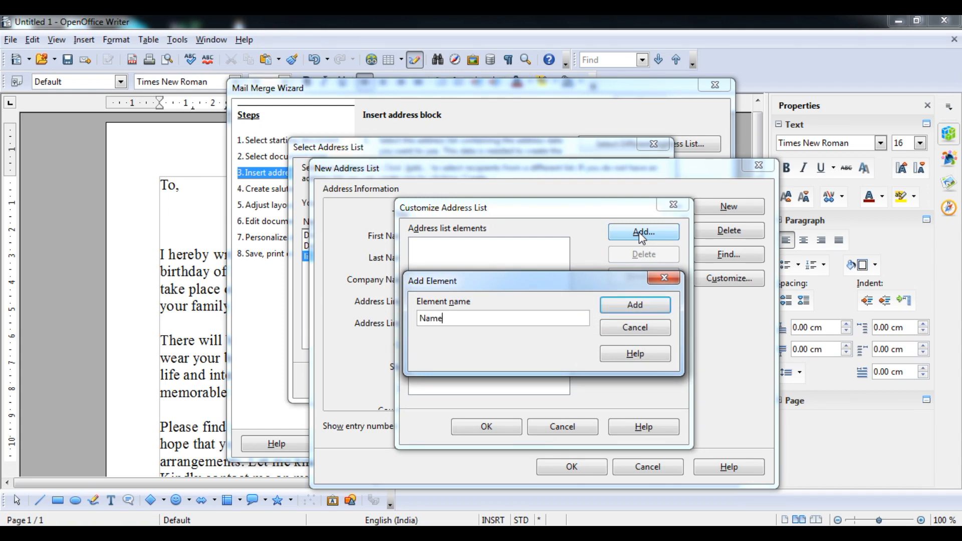
{"action": "left_click", "coordinate": [632, 306]}
{"action": "left_click", "coordinate": [643, 235]}
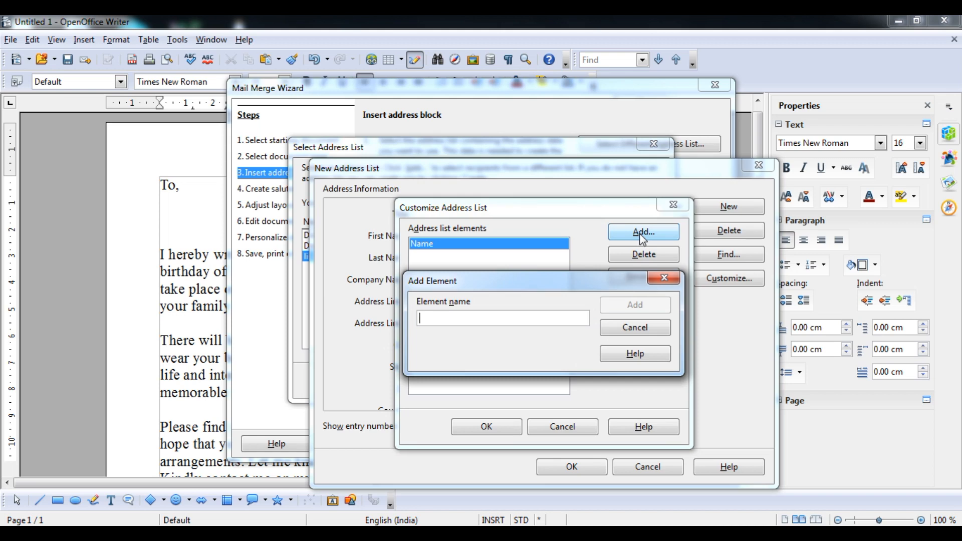
{"action": "type", "text": "Addrss"}
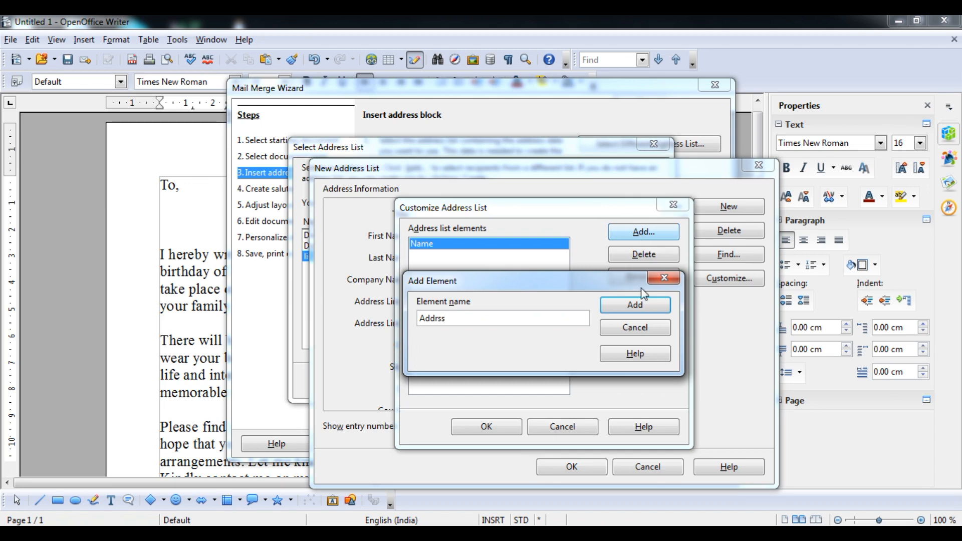
{"action": "key", "text": "BackSpace"}
{"action": "type", "text": "ess"}
{"action": "left_click", "coordinate": [635, 305]}
Step: Add the fields Email ID and Phone No, and confirm the customized field set
{"action": "left_click", "coordinate": [648, 239]}
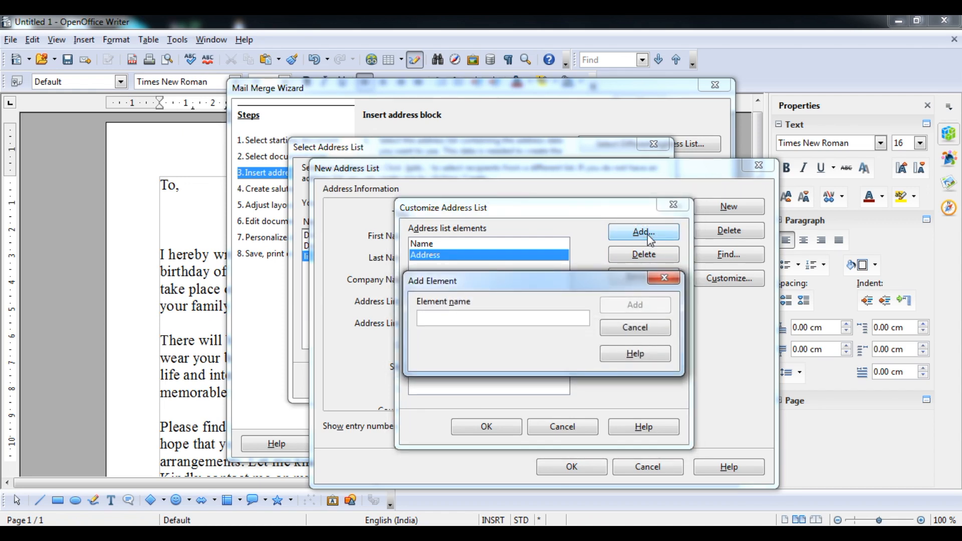
{"action": "type", "text": "Email ID"}
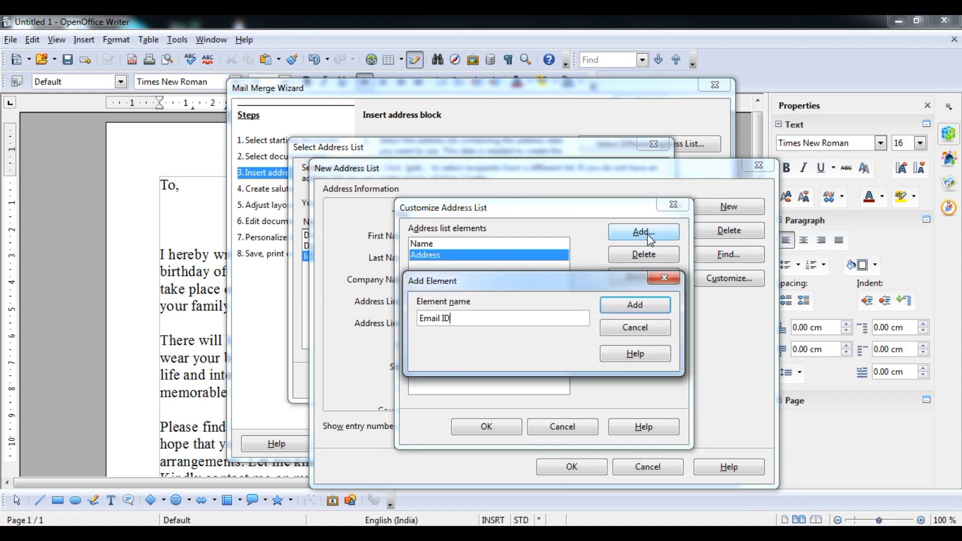
{"action": "left_click", "coordinate": [635, 303]}
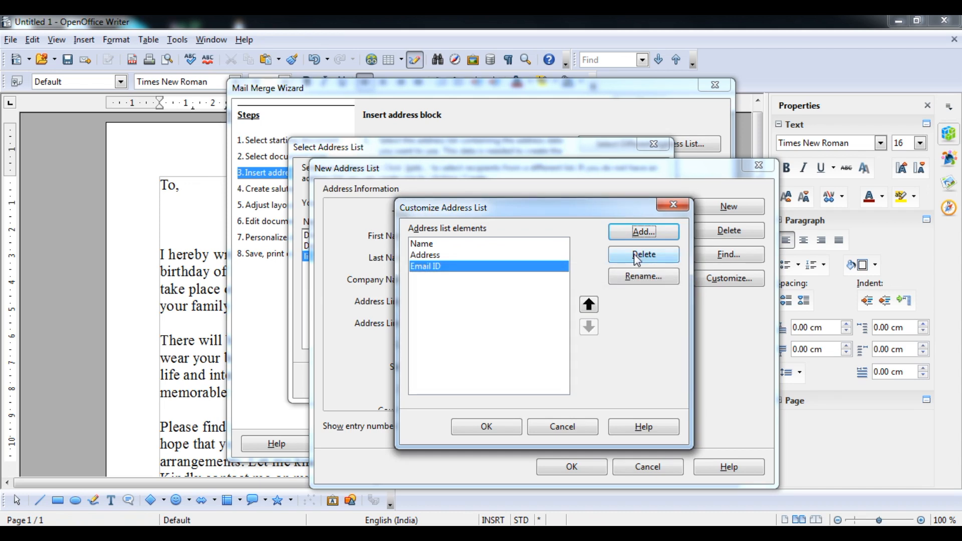
{"action": "left_click", "coordinate": [644, 235]}
{"action": "type", "text": "Phone No"}
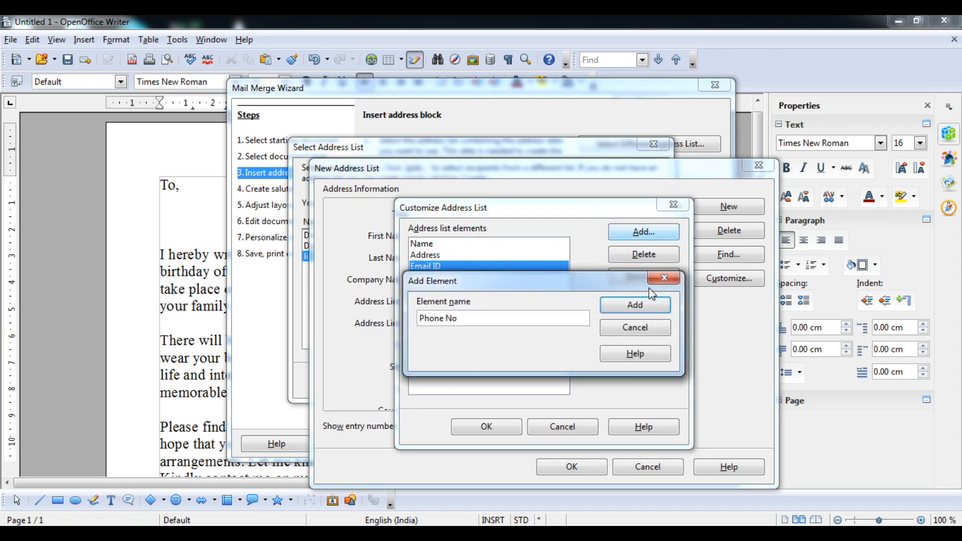
{"action": "left_click", "coordinate": [635, 306]}
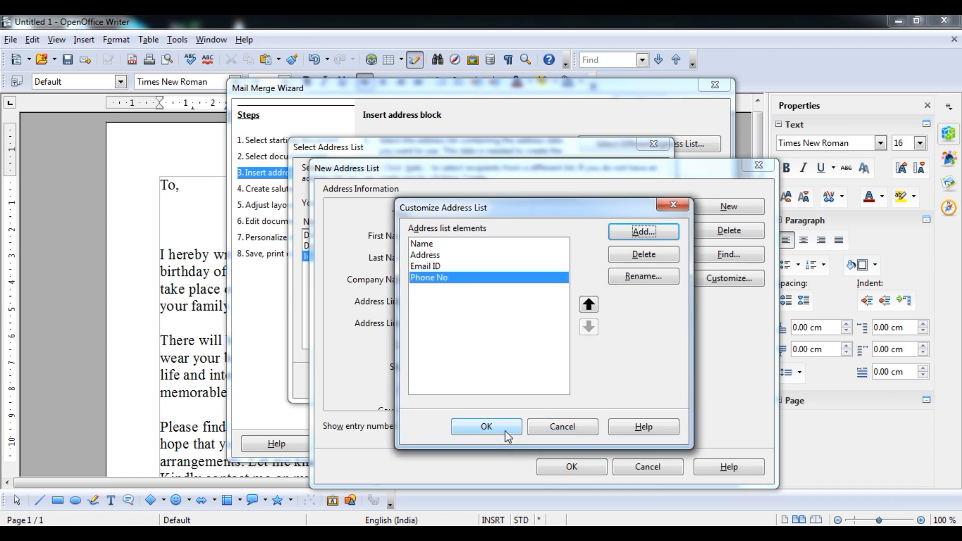
{"action": "left_click", "coordinate": [508, 435]}
{"action": "left_click", "coordinate": [508, 213]}
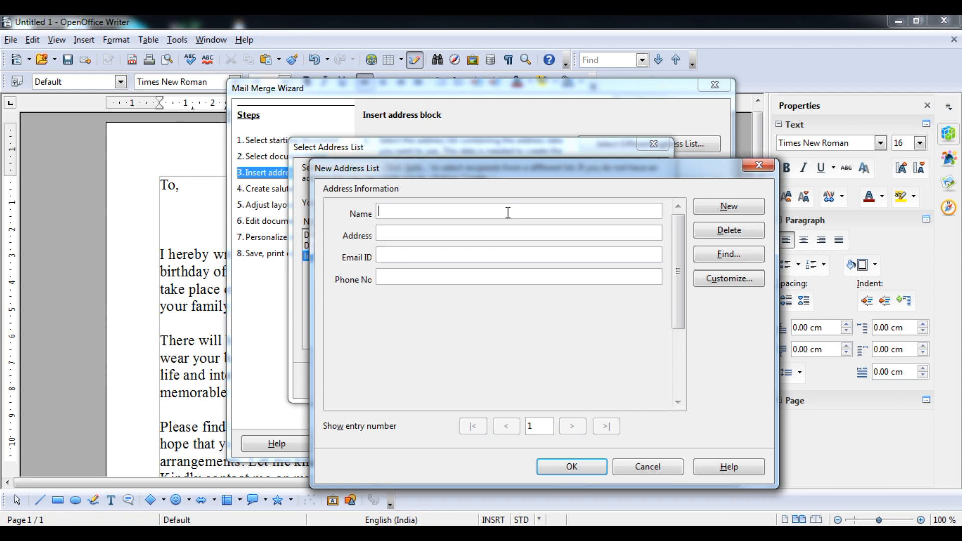
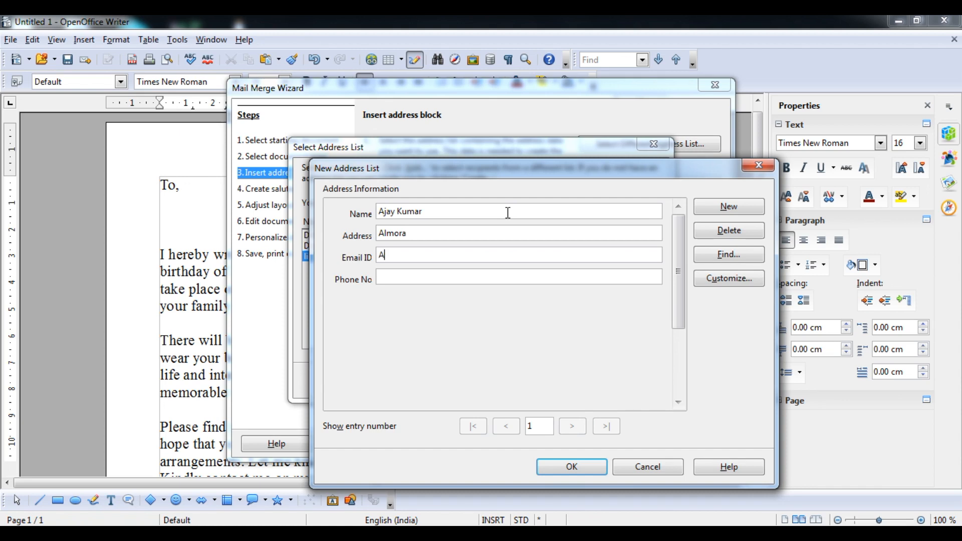
Step: Enter the first recipient's name, city, e-mail address and phone number
{"action": "key", "text": "Tab"}
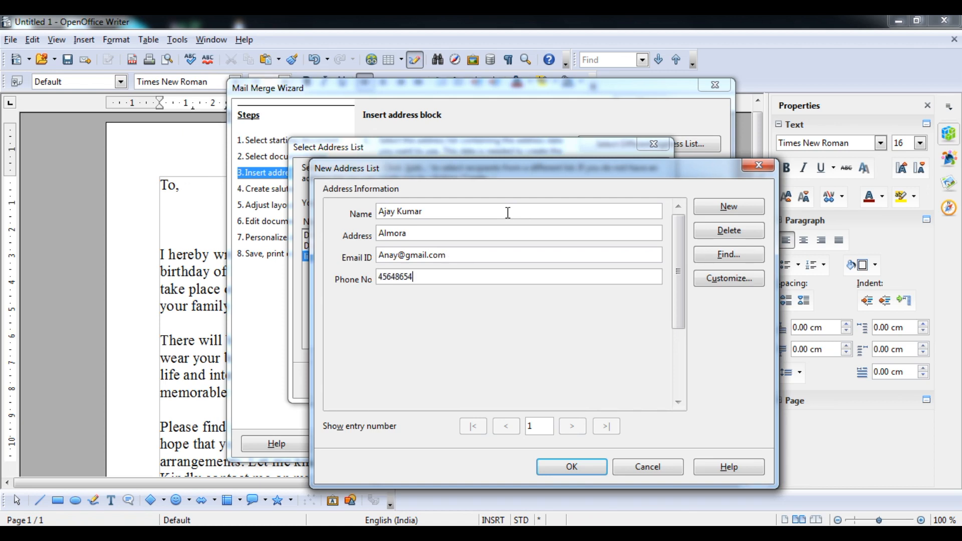
Step: Add a second recipient entry with their name, city, e-mail address and phone number
{"action": "left_click", "coordinate": [736, 206]}
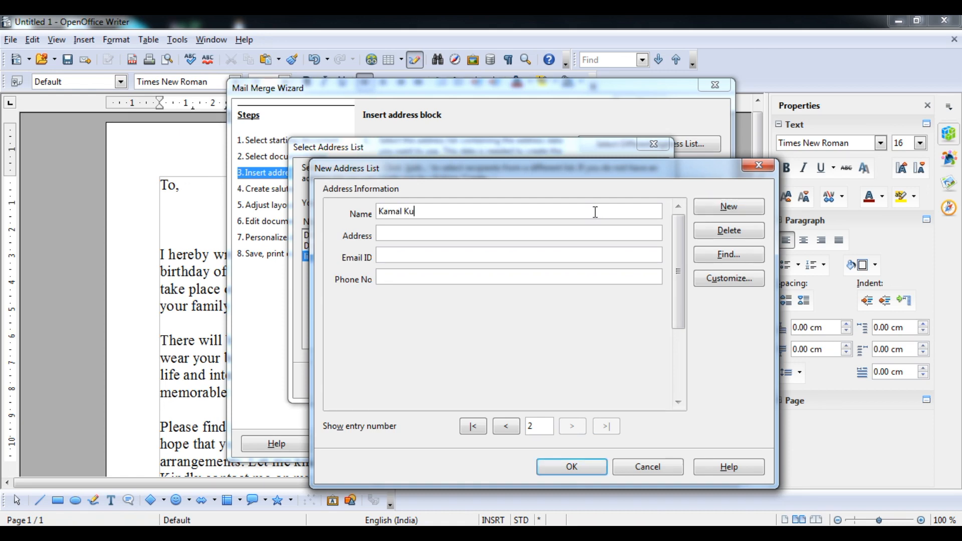
{"action": "key", "text": "Tab"}
{"action": "type", "text": "Pithoragarh"}
{"action": "key", "text": "Tab"}
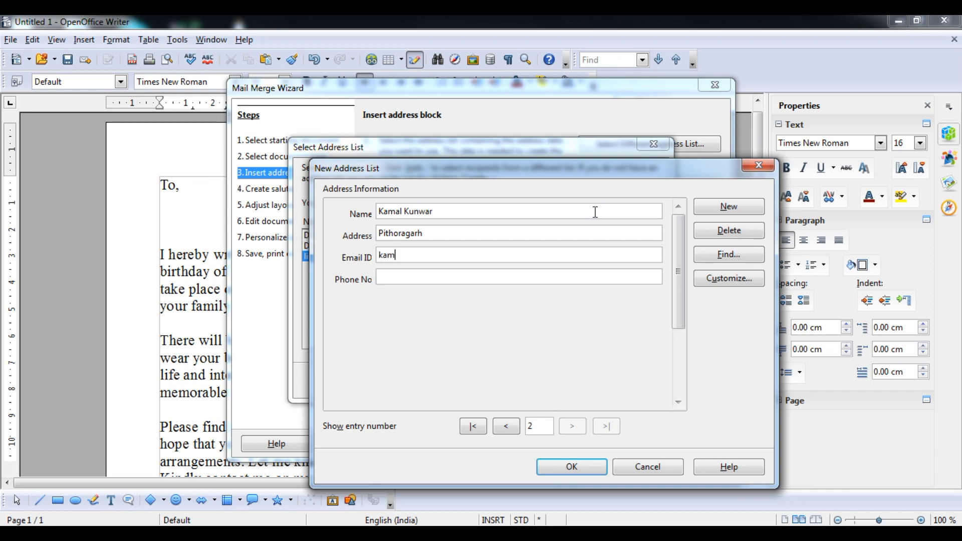
{"action": "key", "text": "Tab"}
Step: Add a third recipient with name, city, e-mail and phone, then finish the list
{"action": "left_click", "coordinate": [733, 208]}
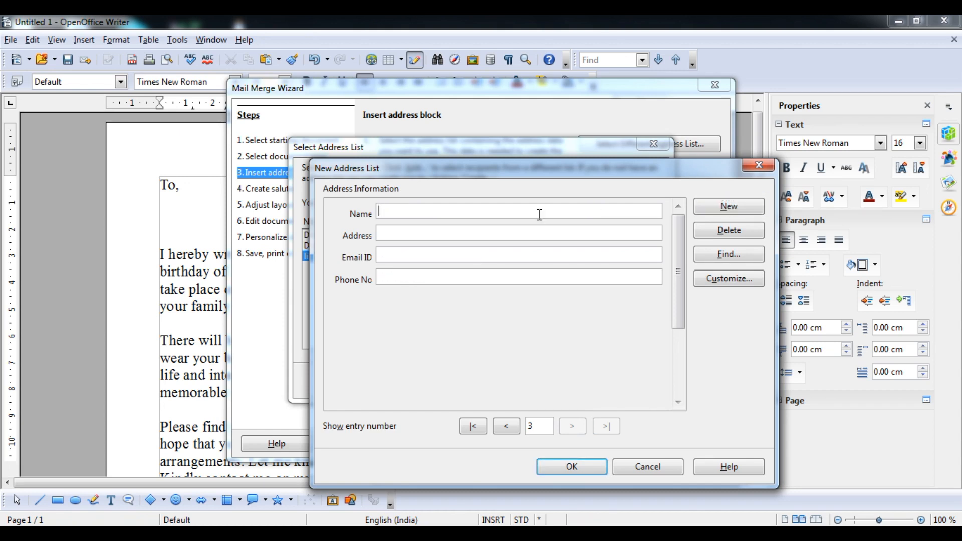
{"action": "key", "text": "Tab"}
{"action": "type", "text": "An"}
{"action": "key", "text": "BackSpace"}
{"action": "key", "text": "BackSpace"}
{"action": "type", "text": "Agra"}
{"action": "key", "text": "Tab"}
{"action": "type", "text": "@gmail.com"}
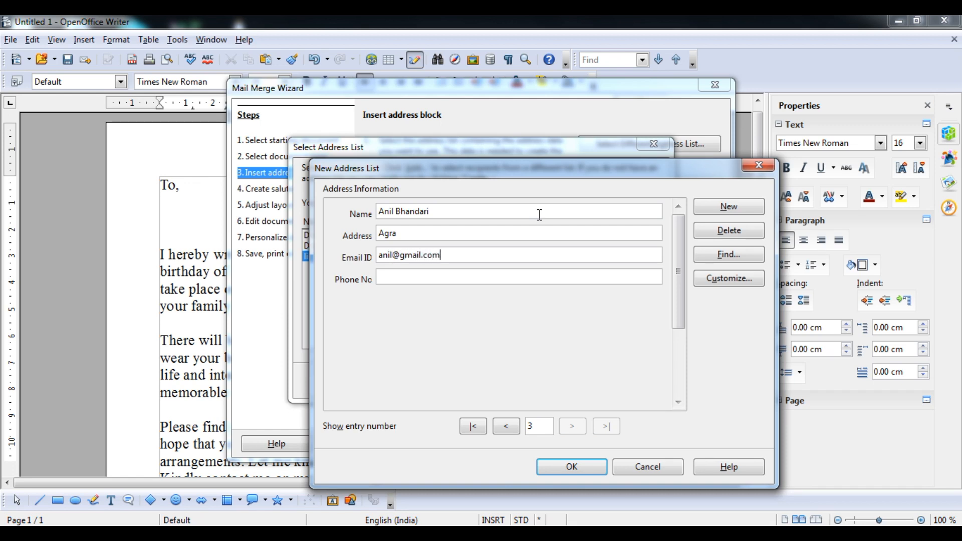
{"action": "key", "text": "Tab"}
{"action": "type", "text": "556+56+65"}
{"action": "key", "text": "BackSpace"}
{"action": "key", "text": "BackSpace"}
{"action": "key", "text": "BackSpace"}
{"action": "key", "text": "BackSpace"}
{"action": "key", "text": "BackSpace"}
{"action": "key", "text": "BackSpace"}
{"action": "type", "text": "232"}
{"action": "key", "text": "Return"}
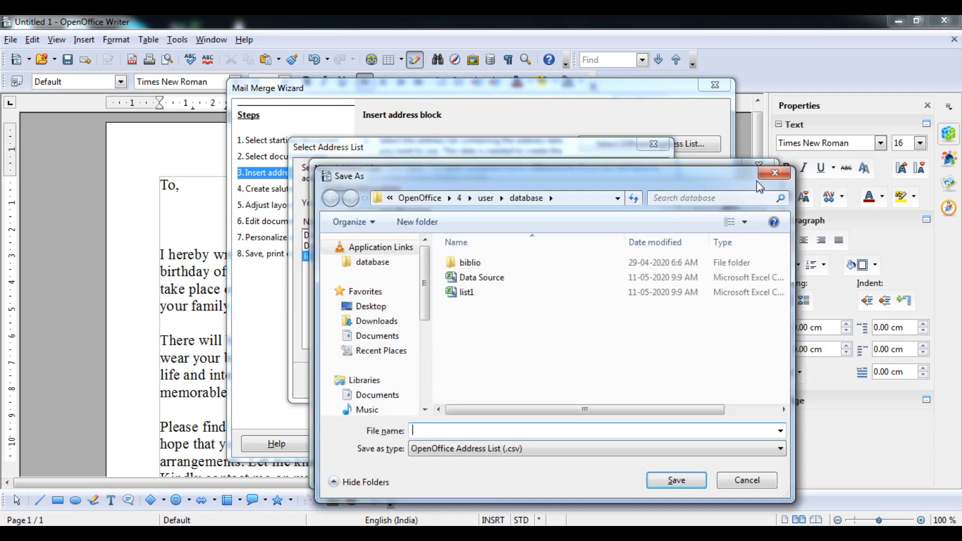
Step: Save the address list as List2 and select it for the mail merge
{"action": "left_click", "coordinate": [770, 178]}
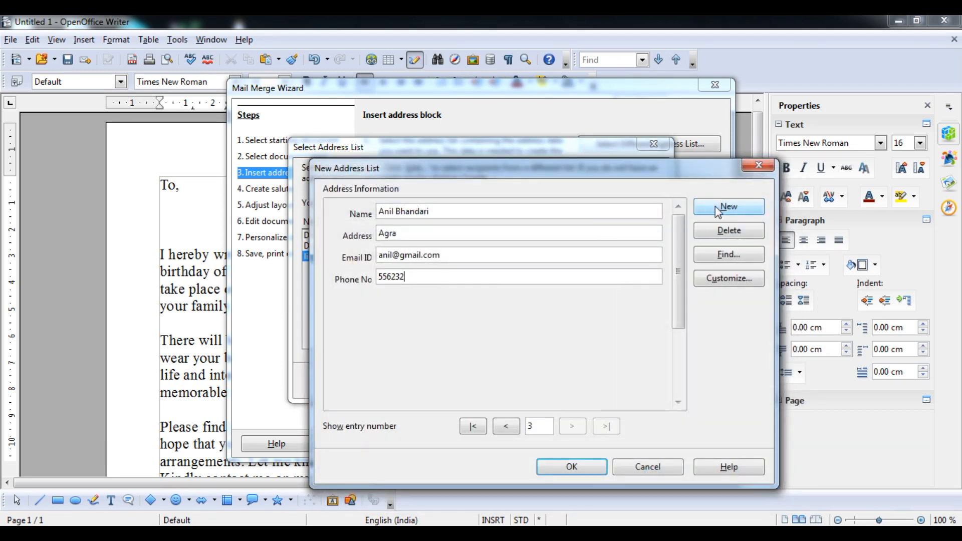
{"action": "left_click", "coordinate": [570, 468]}
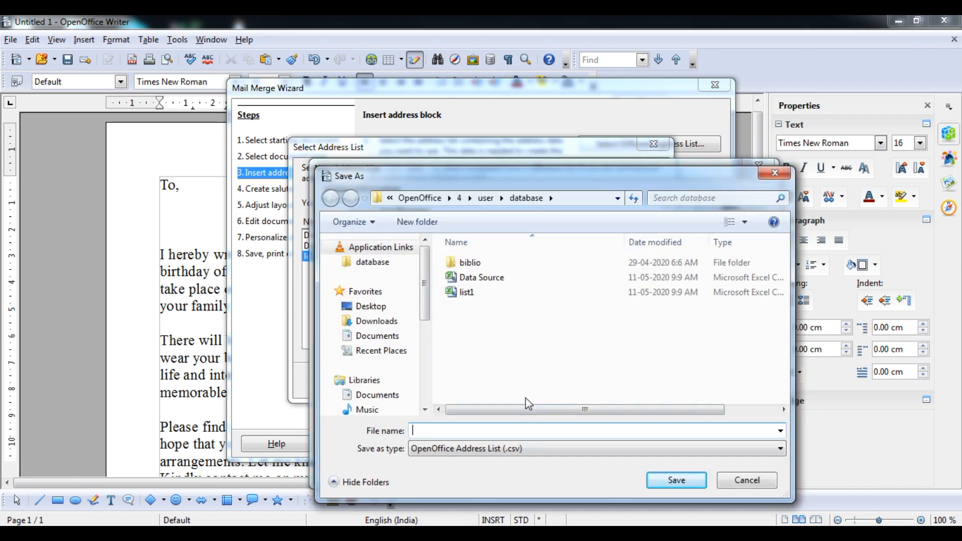
{"action": "type", "text": "List2"}
{"action": "left_click", "coordinate": [688, 483]}
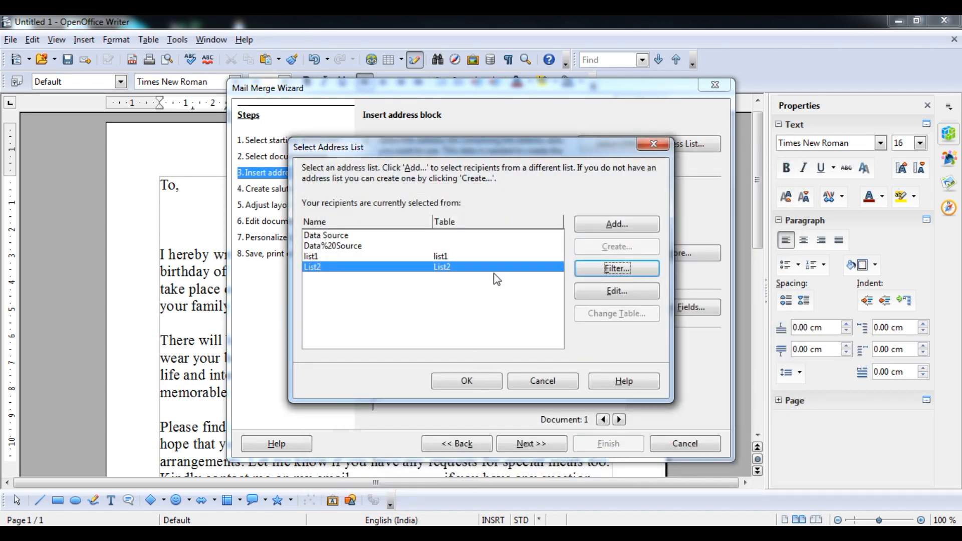
{"action": "left_click", "coordinate": [450, 382]}
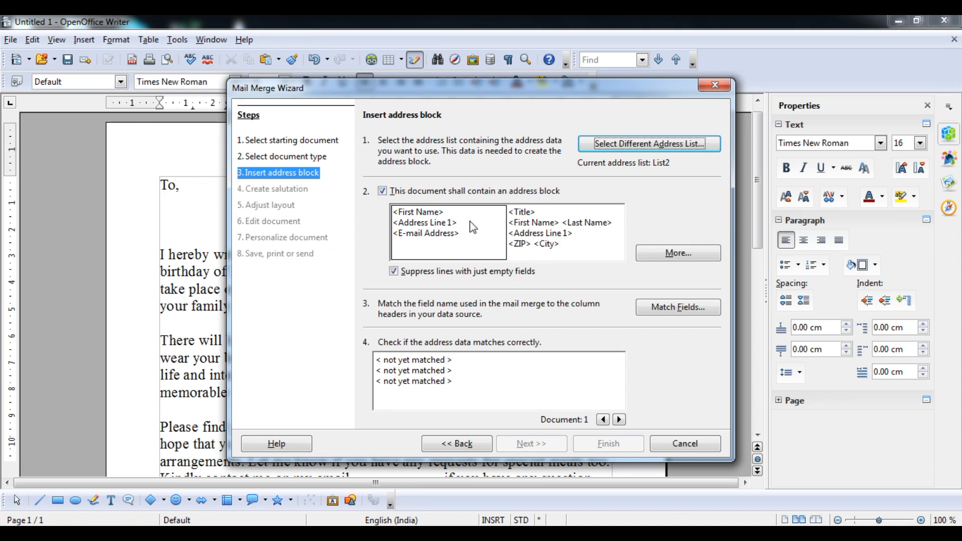
Step: Compare the address block layouts and choose the title and full-name block
{"action": "left_click", "coordinate": [532, 239]}
{"action": "left_click", "coordinate": [432, 242]}
{"action": "left_click", "coordinate": [517, 236]}
{"action": "left_click", "coordinate": [451, 245]}
{"action": "left_click", "coordinate": [551, 232]}
{"action": "left_click", "coordinate": [451, 239]}
{"action": "left_click", "coordinate": [518, 233]}
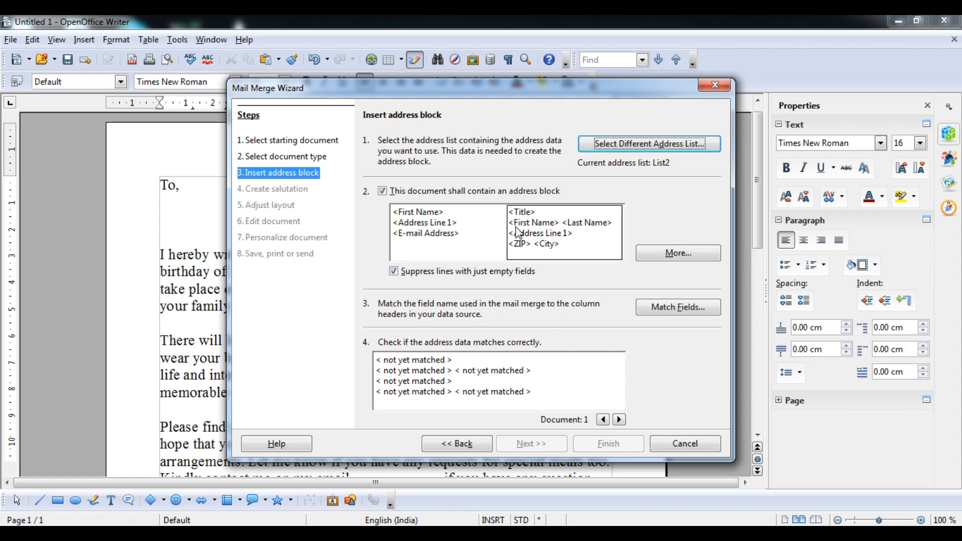
Step: Browse the full set of address block layouts and pick the one with country
{"action": "left_click", "coordinate": [657, 262]}
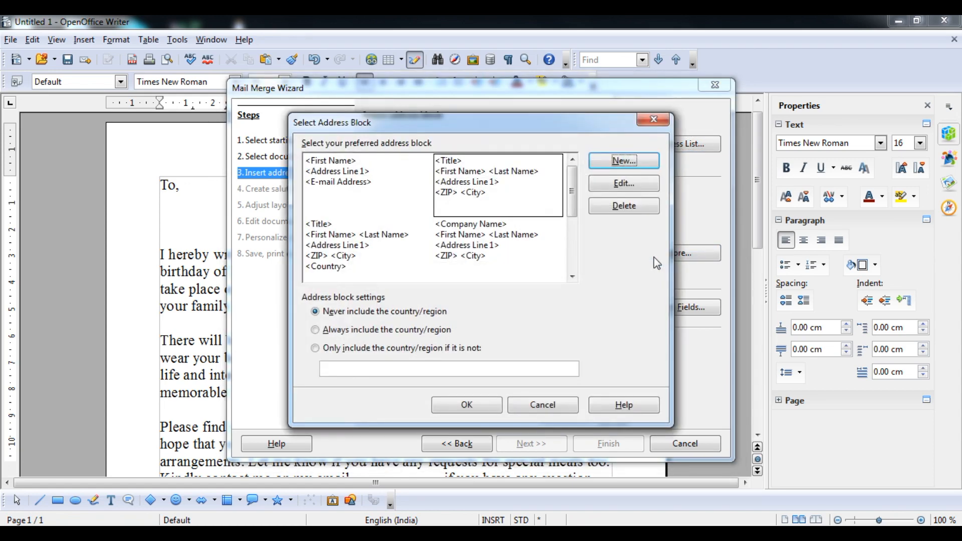
{"action": "left_click", "coordinate": [471, 246]}
{"action": "left_click", "coordinate": [368, 243]}
{"action": "left_click", "coordinate": [362, 195]}
{"action": "left_click", "coordinate": [483, 177]}
{"action": "left_click", "coordinate": [379, 244]}
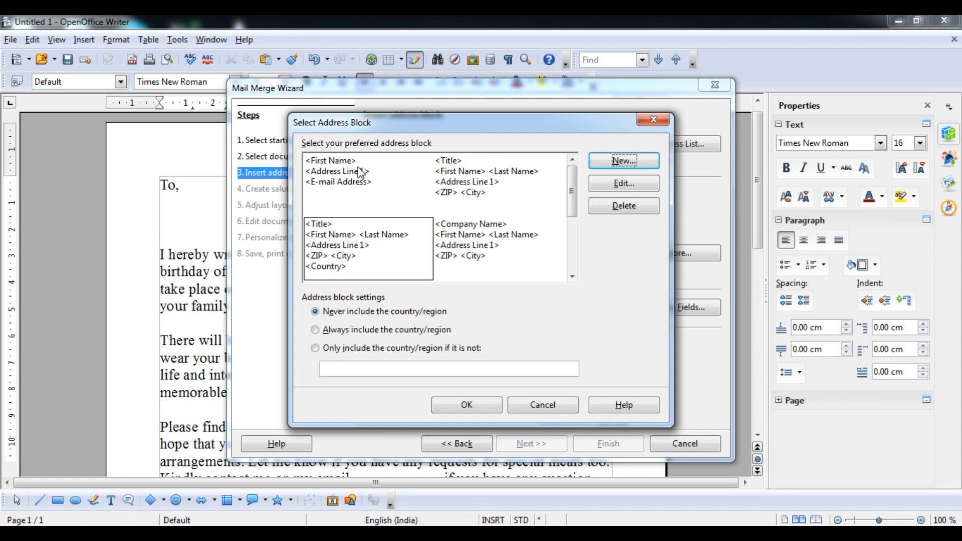
Step: Design a new address block with First Name and Address Line 1 on separate lines
{"action": "left_click", "coordinate": [619, 165]}
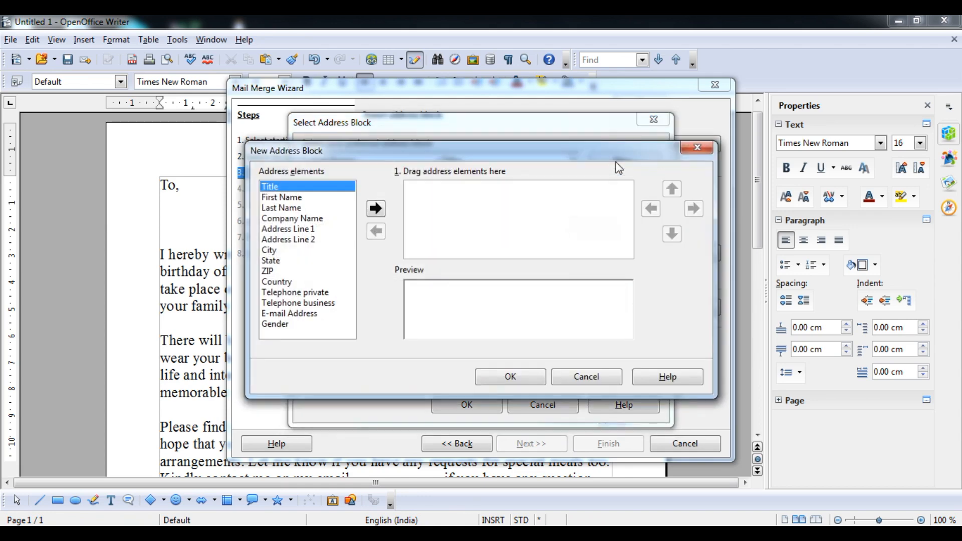
{"action": "left_click", "coordinate": [293, 197]}
{"action": "left_click", "coordinate": [376, 208]}
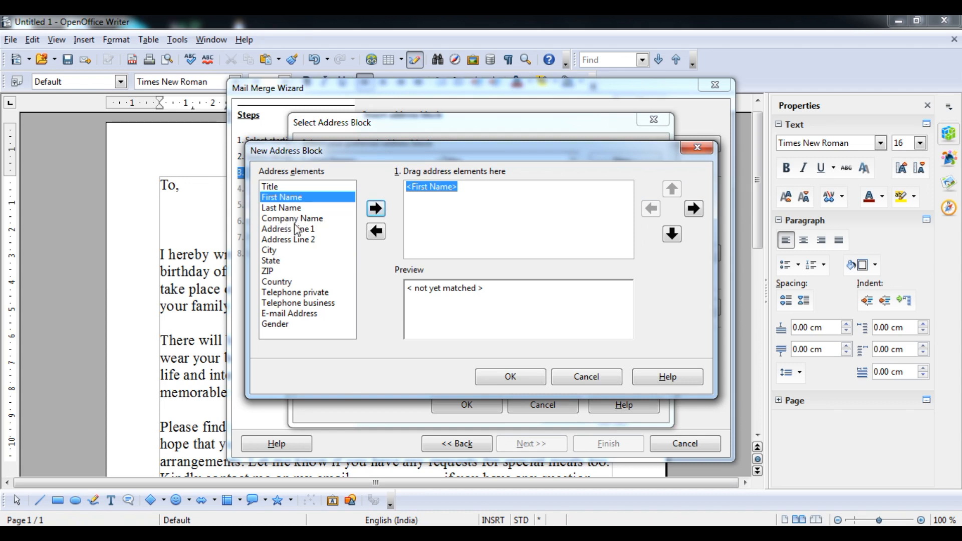
{"action": "left_click", "coordinate": [293, 239]}
{"action": "left_click", "coordinate": [300, 229]}
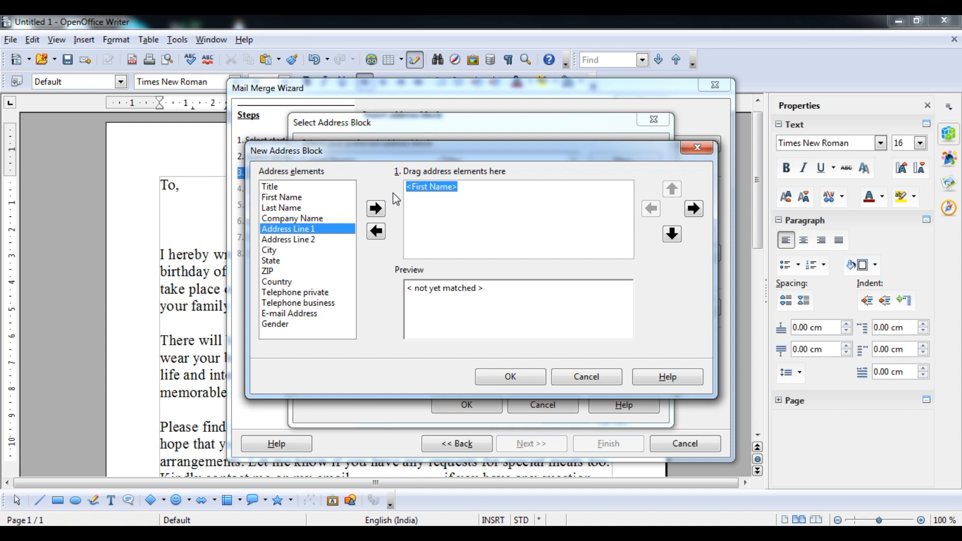
{"action": "left_click", "coordinate": [376, 208]}
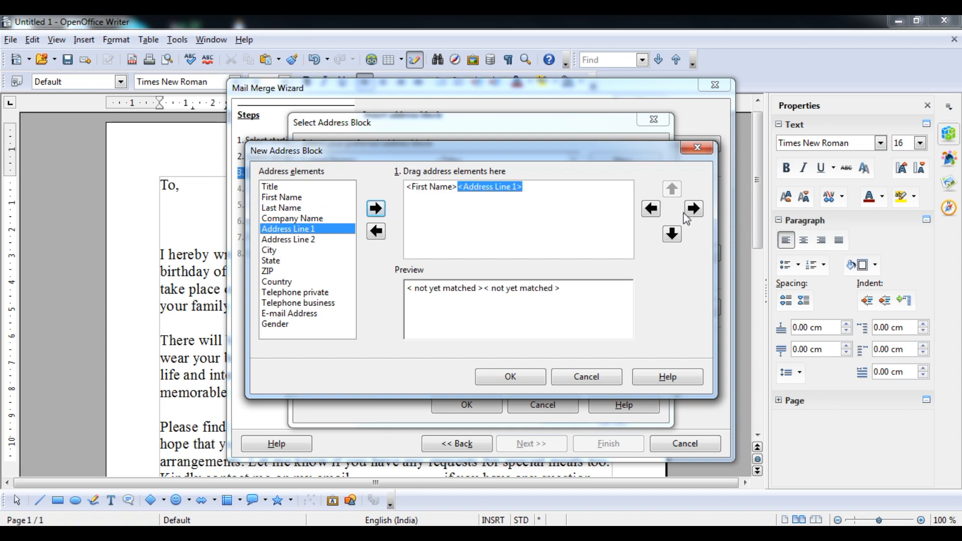
{"action": "left_click", "coordinate": [672, 235]}
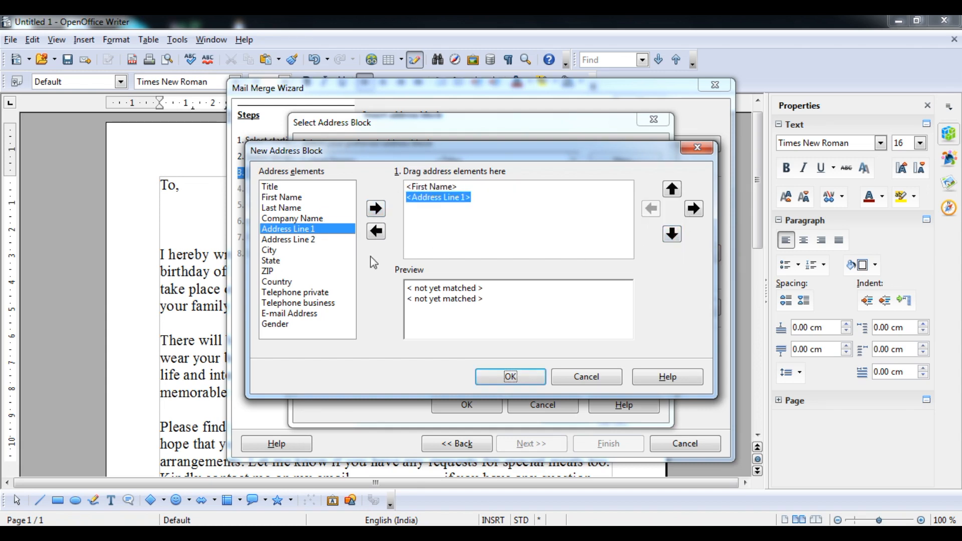
Step: Add E-mail Address and Telephone business on their own lines and save the block
{"action": "left_click", "coordinate": [291, 313]}
{"action": "left_click", "coordinate": [376, 208]}
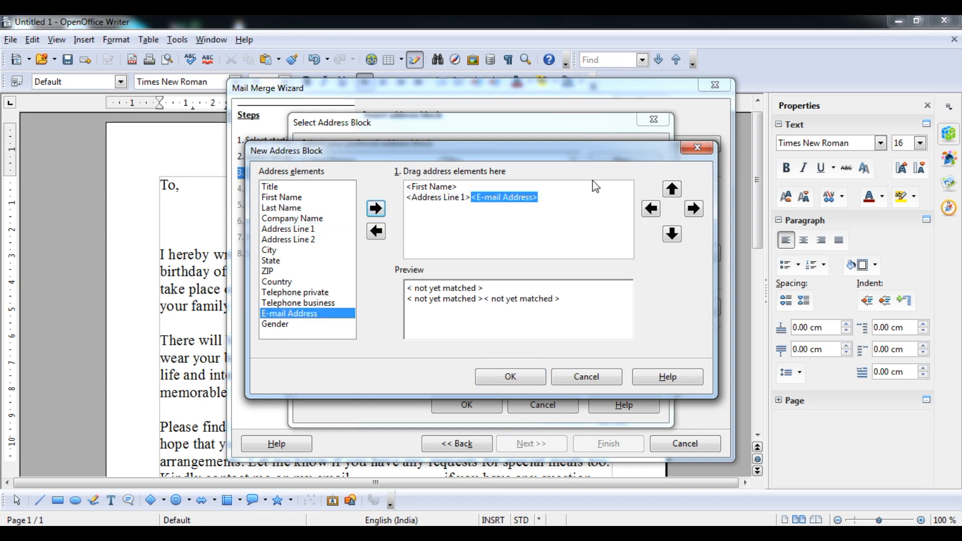
{"action": "left_click", "coordinate": [667, 242]}
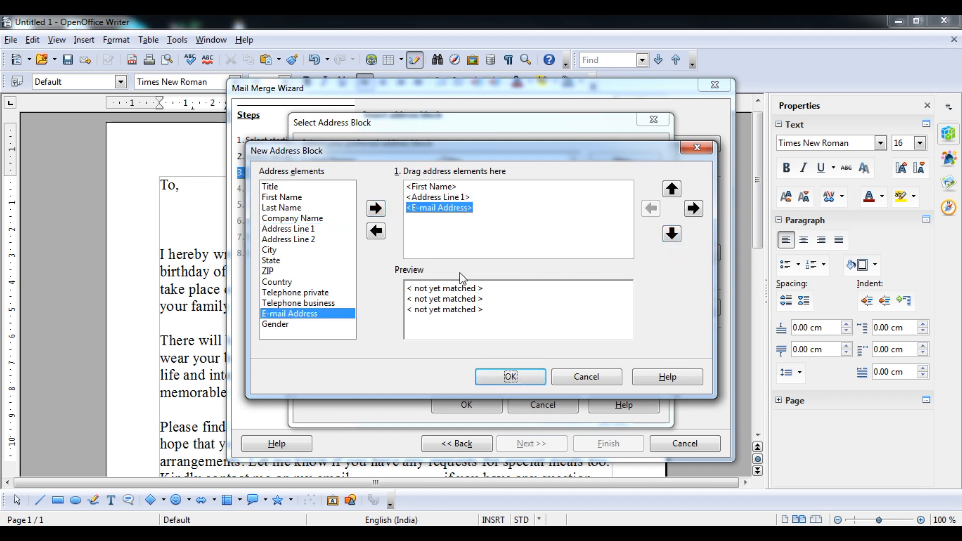
{"action": "left_click", "coordinate": [302, 304]}
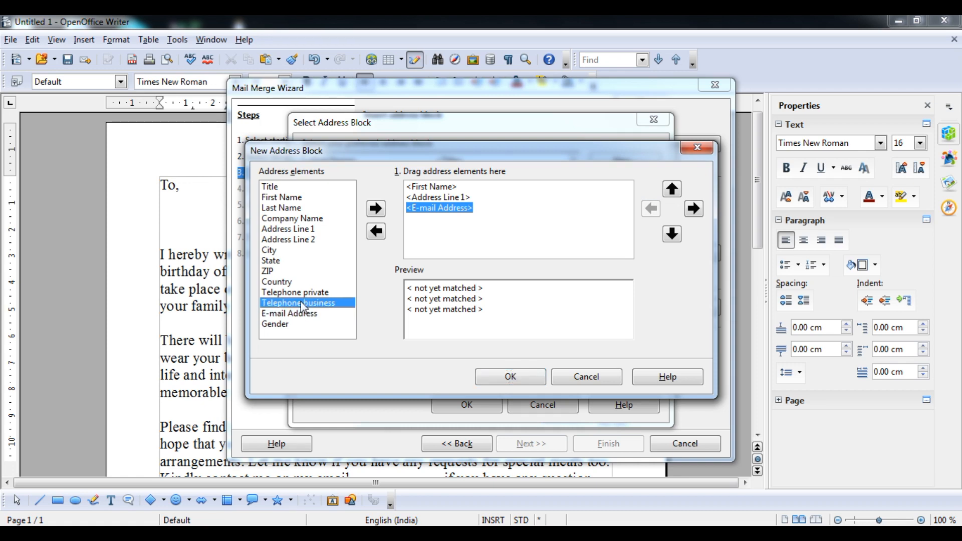
{"action": "left_click", "coordinate": [376, 208]}
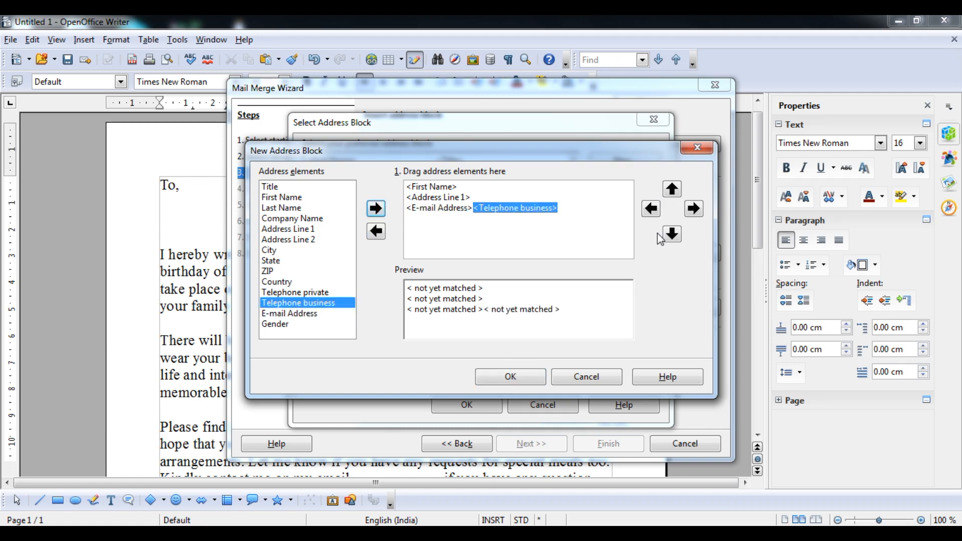
{"action": "left_click", "coordinate": [672, 234]}
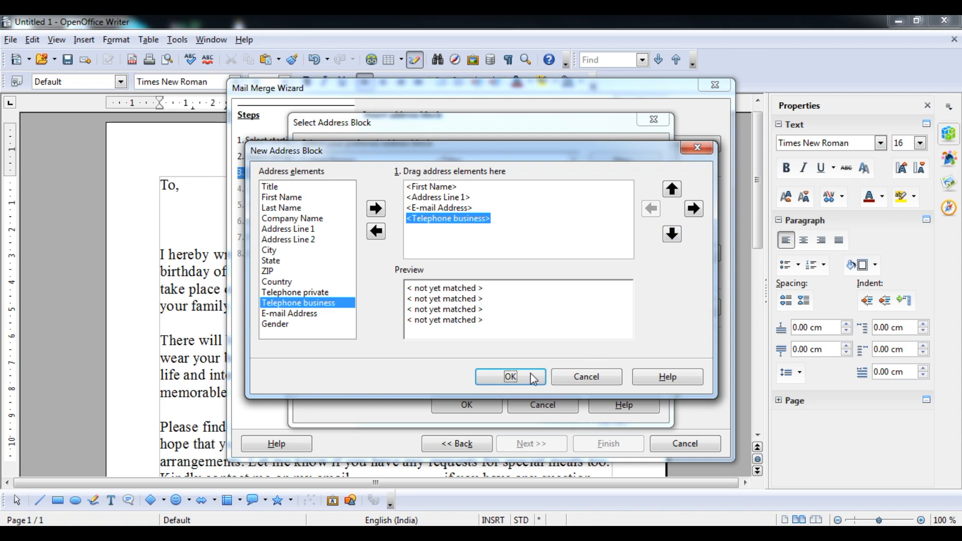
{"action": "left_click", "coordinate": [510, 377]}
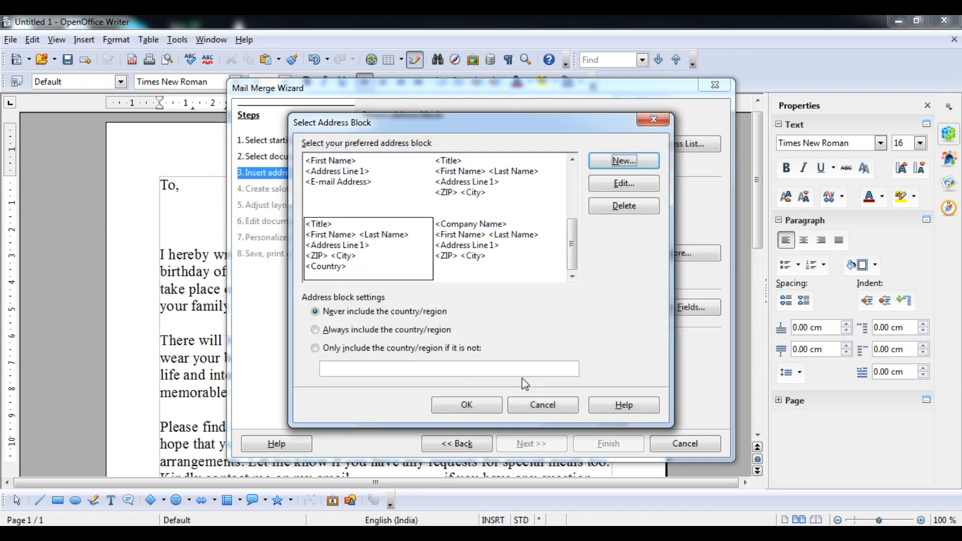
Step: Confirm the address block choice, selecting the three-line block
{"action": "left_click", "coordinate": [473, 403]}
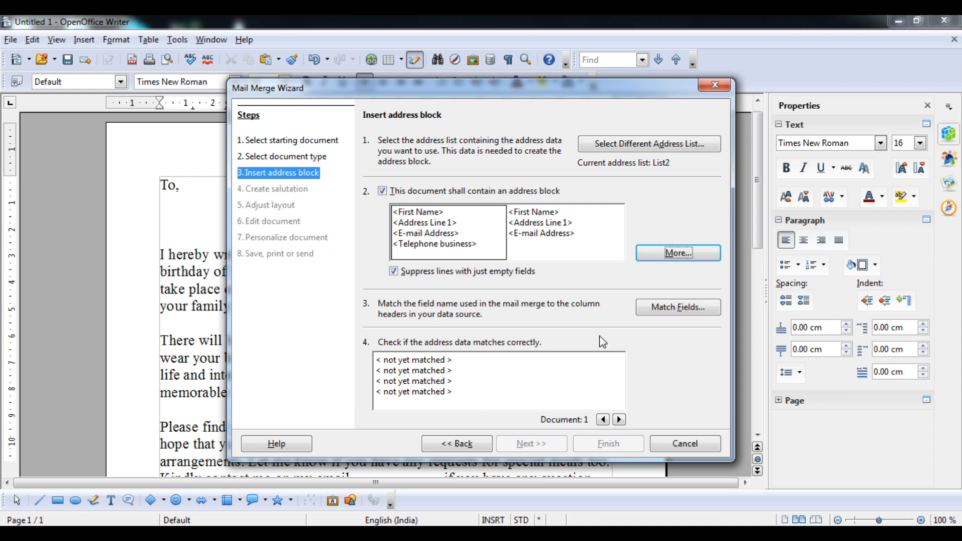
{"action": "left_click", "coordinate": [545, 224]}
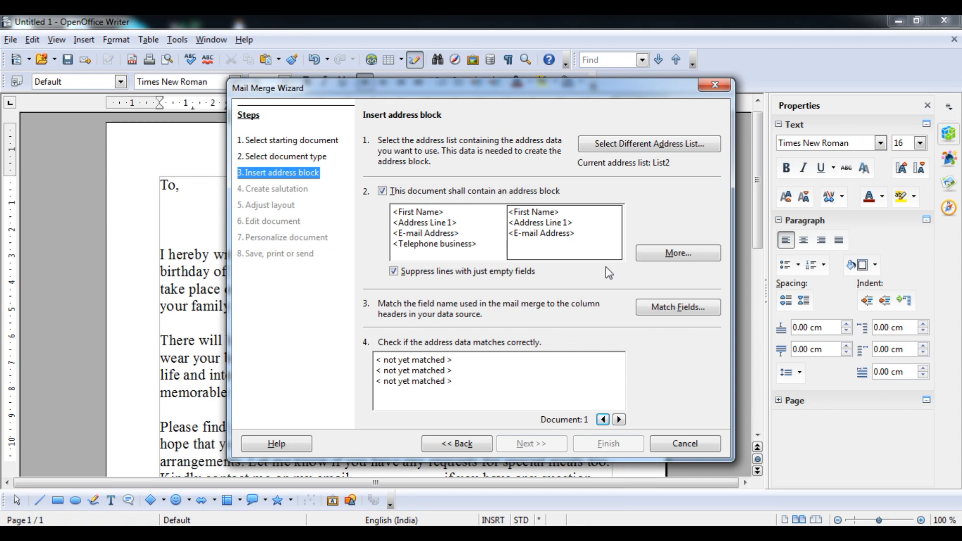
{"action": "left_click", "coordinate": [657, 300]}
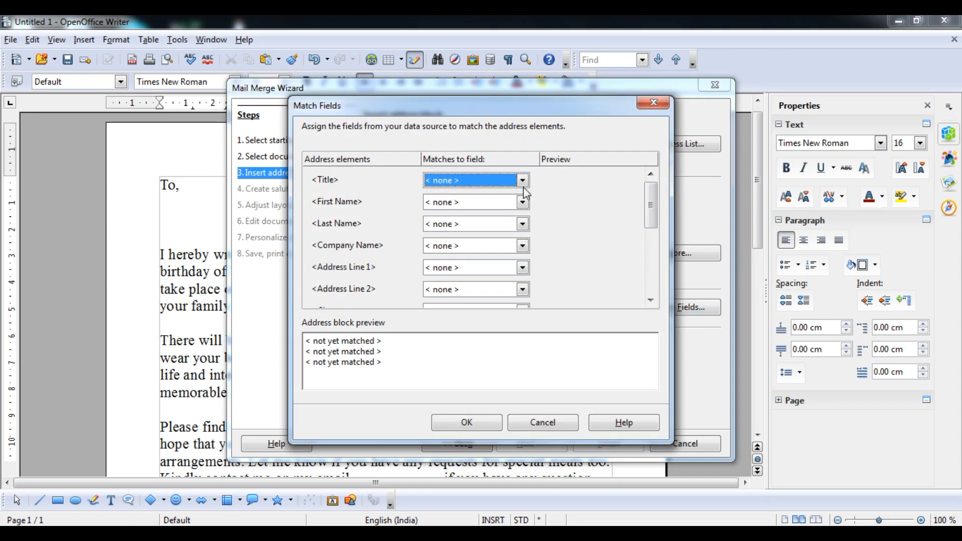
Step: Match First Name to Name and Address Line 1 to Address, leaving Title and Last Name unmatched
{"action": "left_click", "coordinate": [524, 180]}
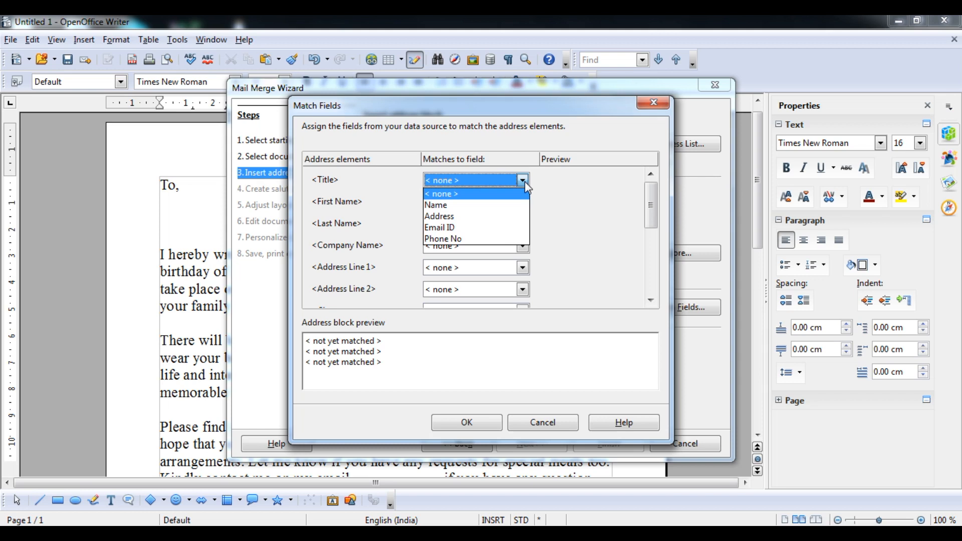
{"action": "left_click", "coordinate": [524, 181]}
{"action": "left_click", "coordinate": [522, 202]}
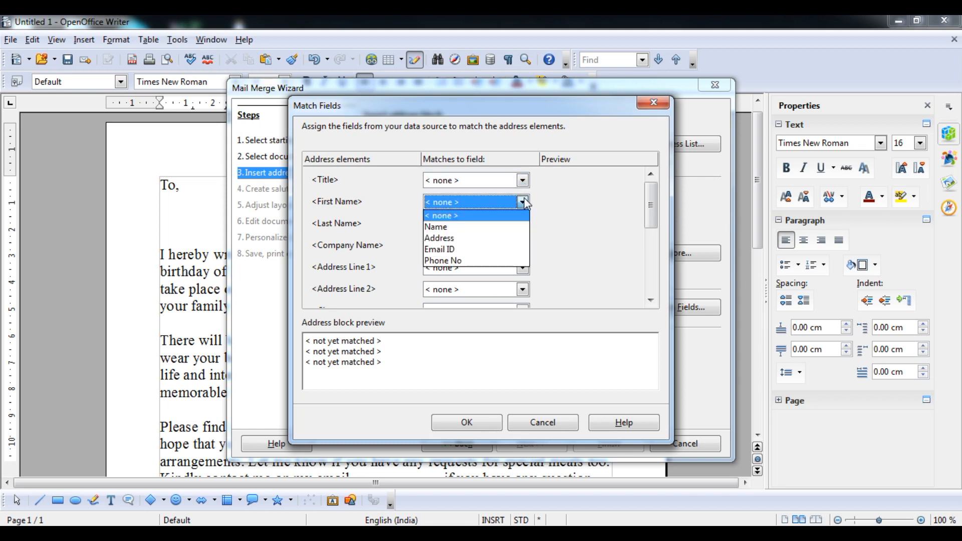
{"action": "left_click", "coordinate": [512, 226]}
{"action": "left_click", "coordinate": [523, 226]}
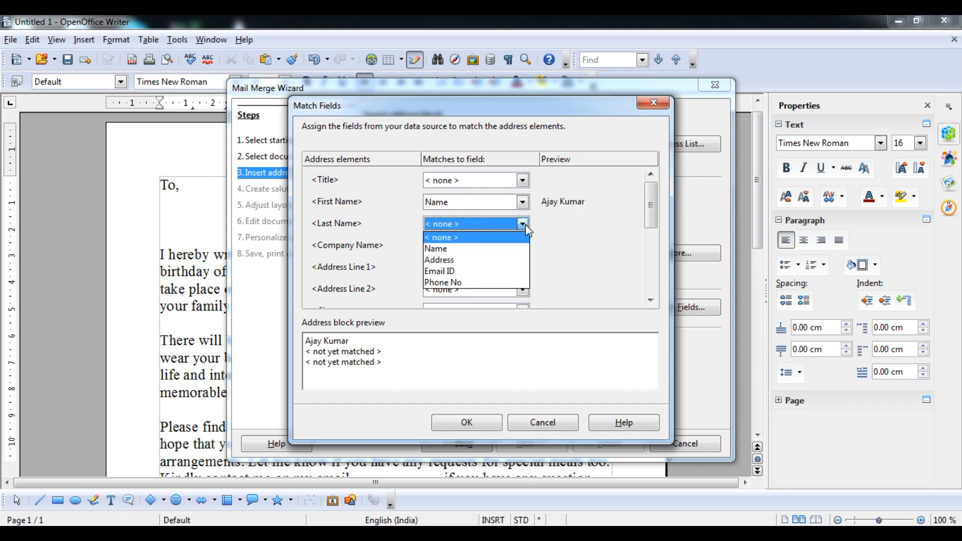
{"action": "left_click", "coordinate": [524, 225]}
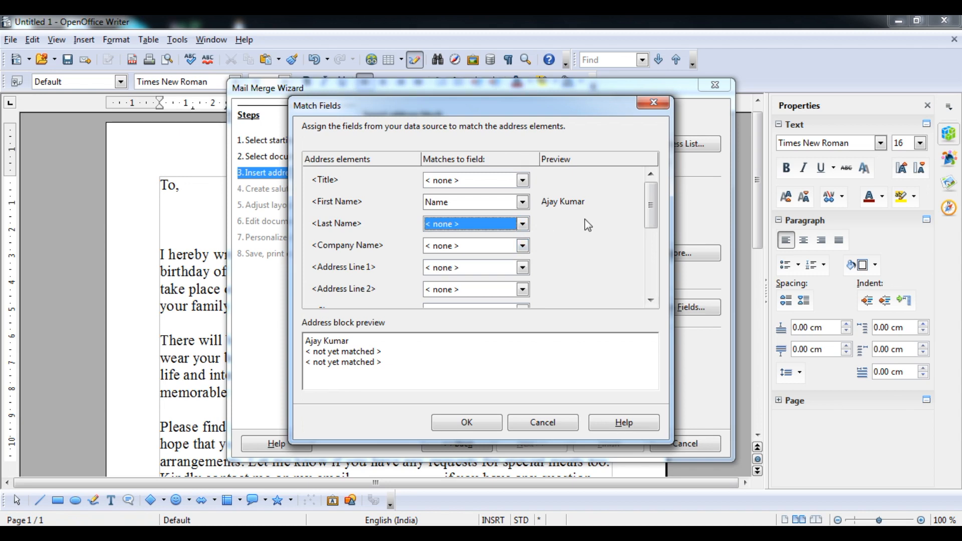
{"action": "left_click", "coordinate": [522, 268]}
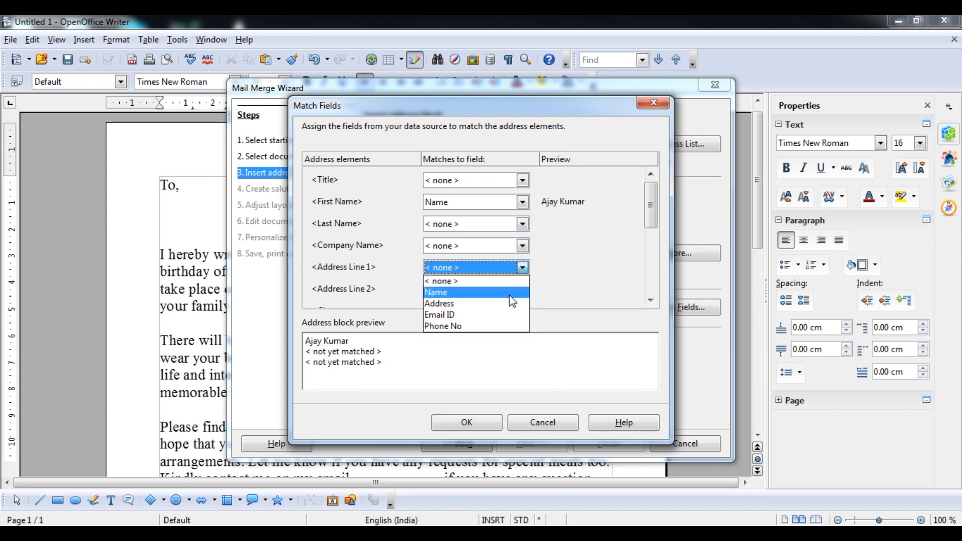
{"action": "left_click", "coordinate": [504, 303]}
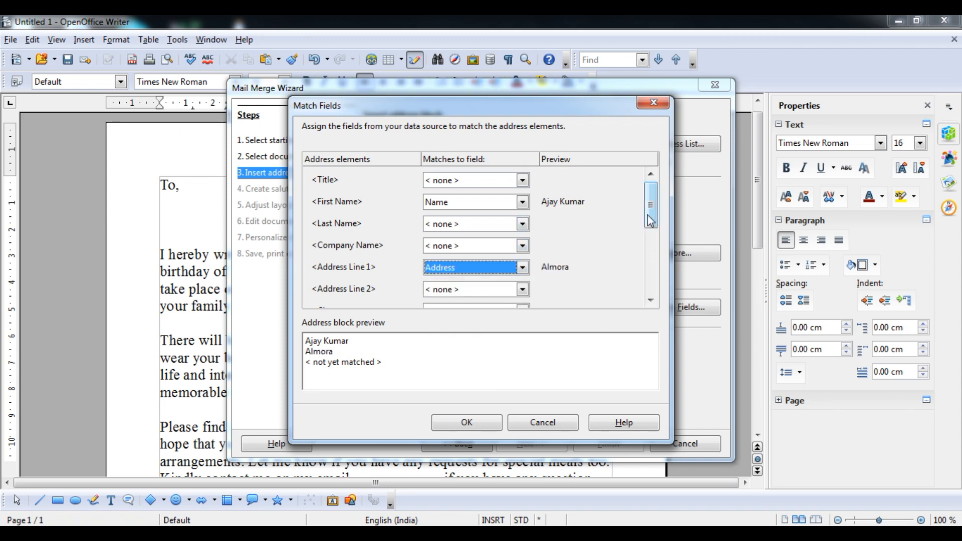
Step: Map Telephone private and Telephone business to Phone No and E-mail Address to Email ID
{"action": "left_click_drag", "start_coordinate": [646, 221], "coordinate": [648, 246]}
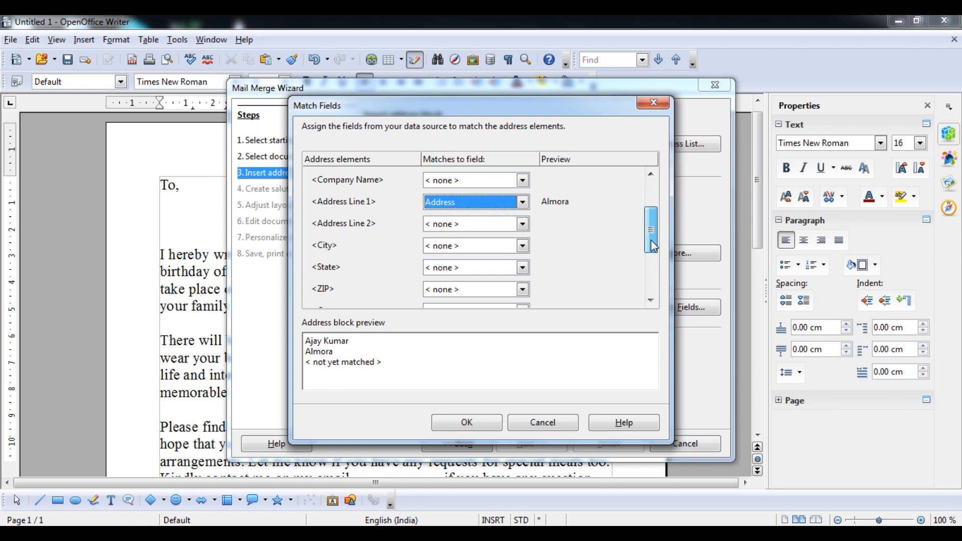
{"action": "left_click", "coordinate": [522, 245]}
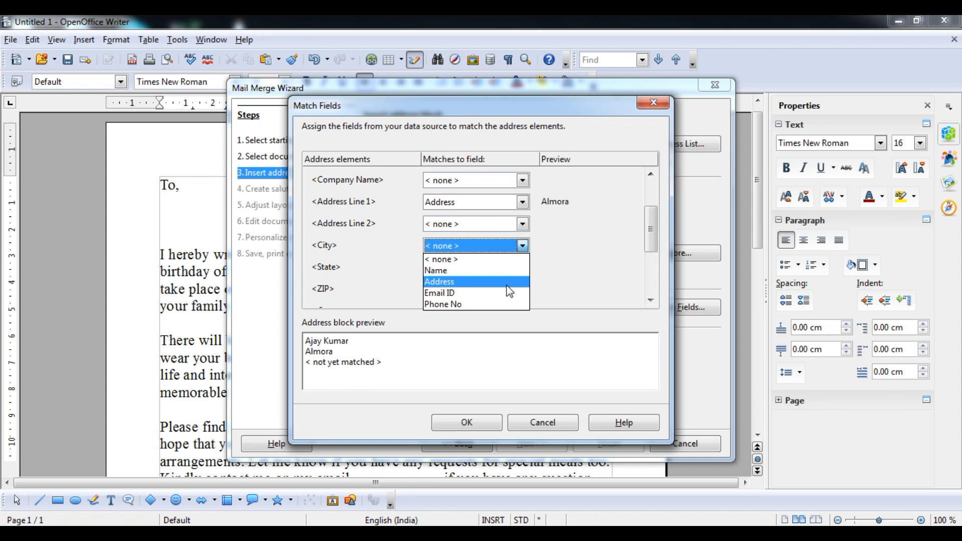
{"action": "left_click", "coordinate": [523, 246]}
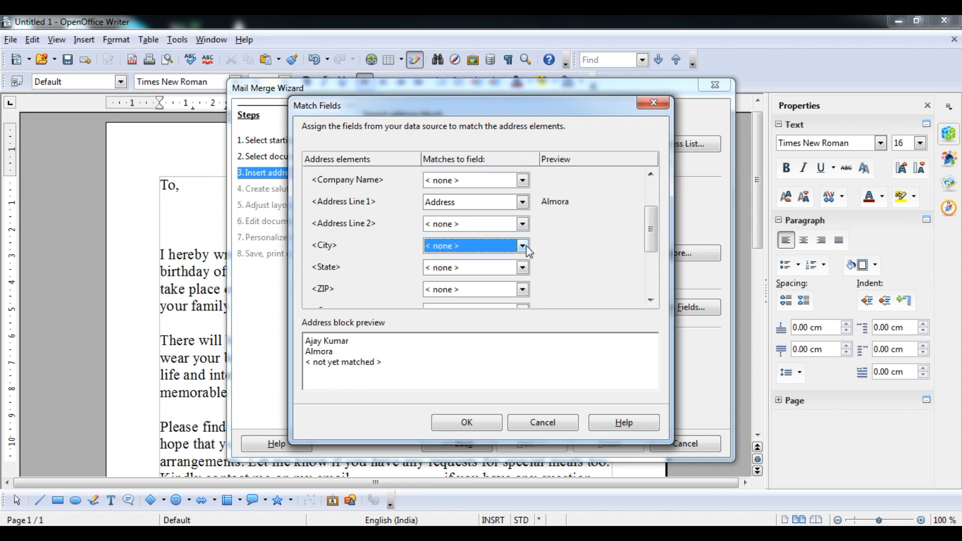
{"action": "left_click_drag", "start_coordinate": [652, 249], "coordinate": [654, 266]}
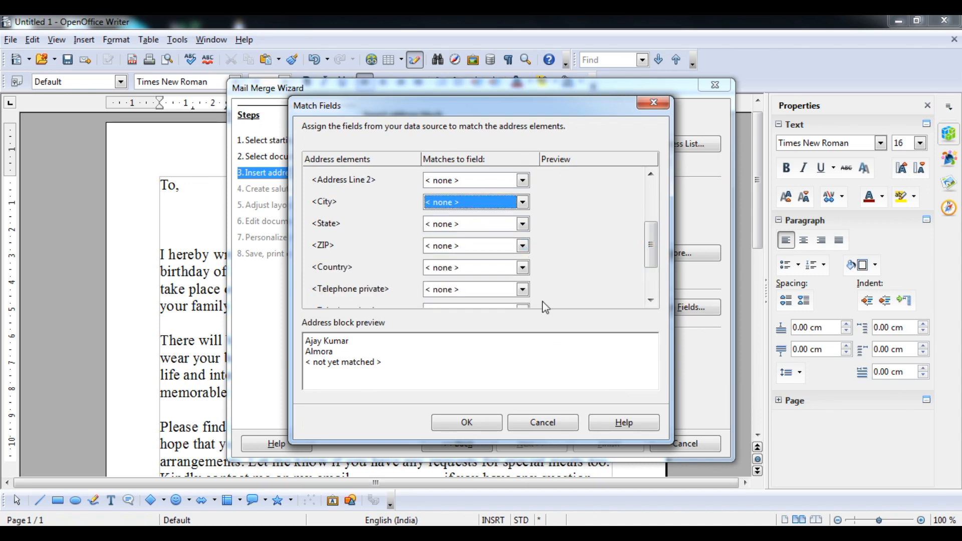
{"action": "left_click", "coordinate": [523, 291]}
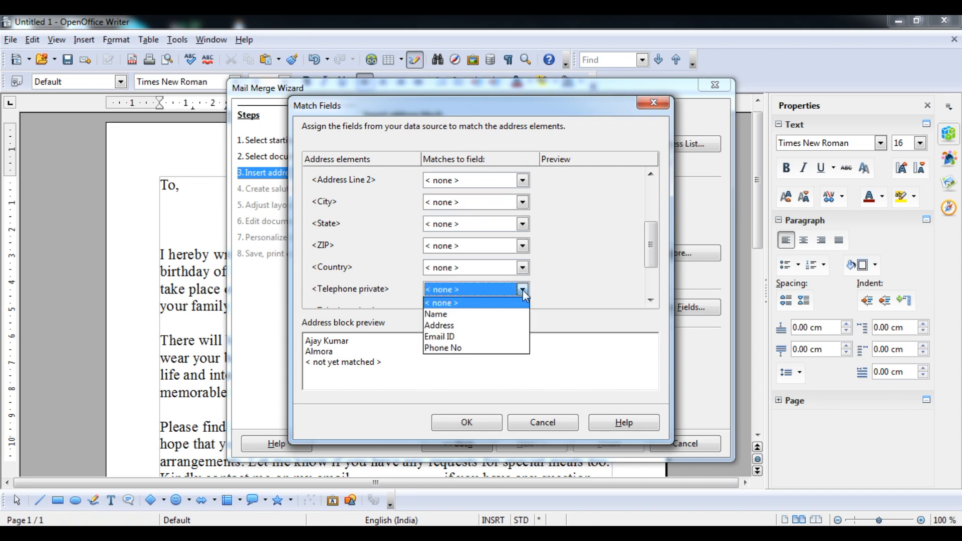
{"action": "left_click", "coordinate": [524, 292]}
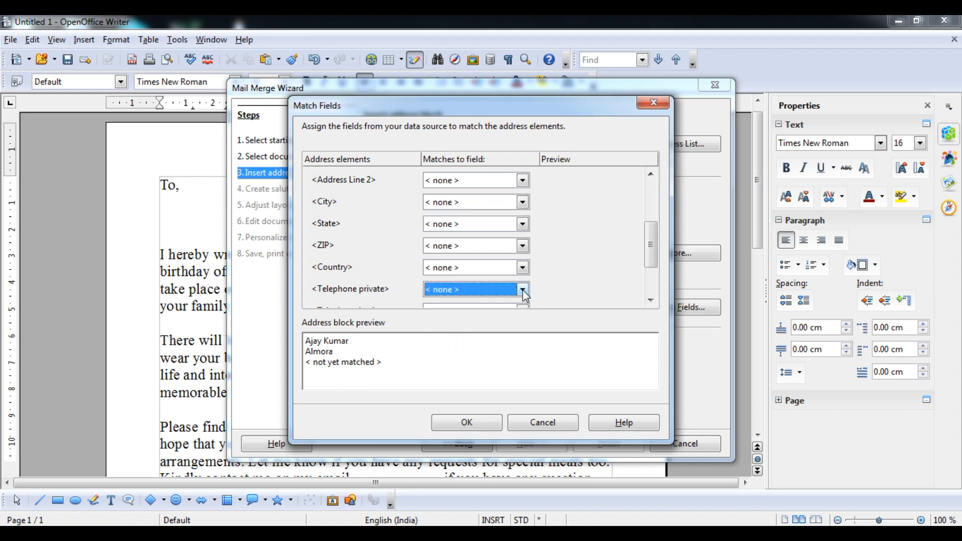
{"action": "left_click", "coordinate": [524, 290]}
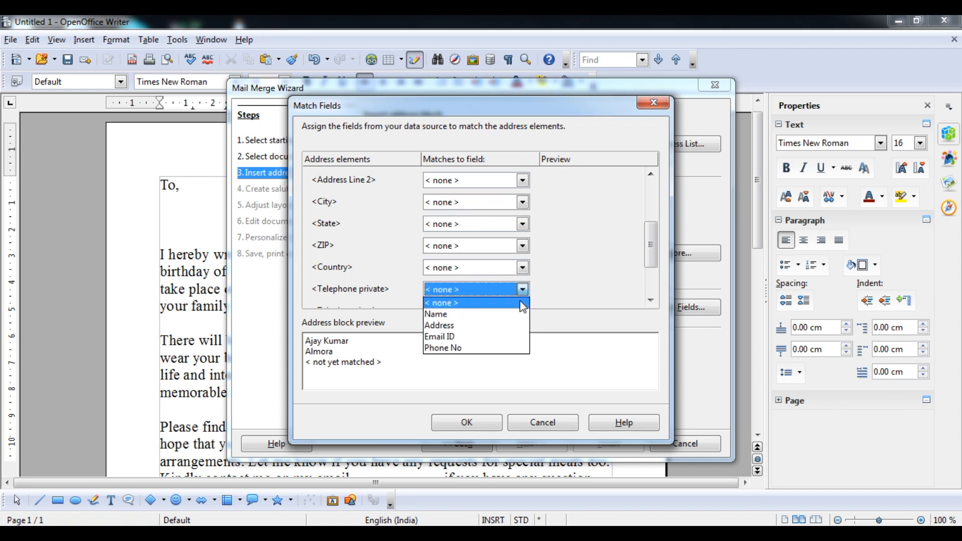
{"action": "left_click", "coordinate": [499, 351]}
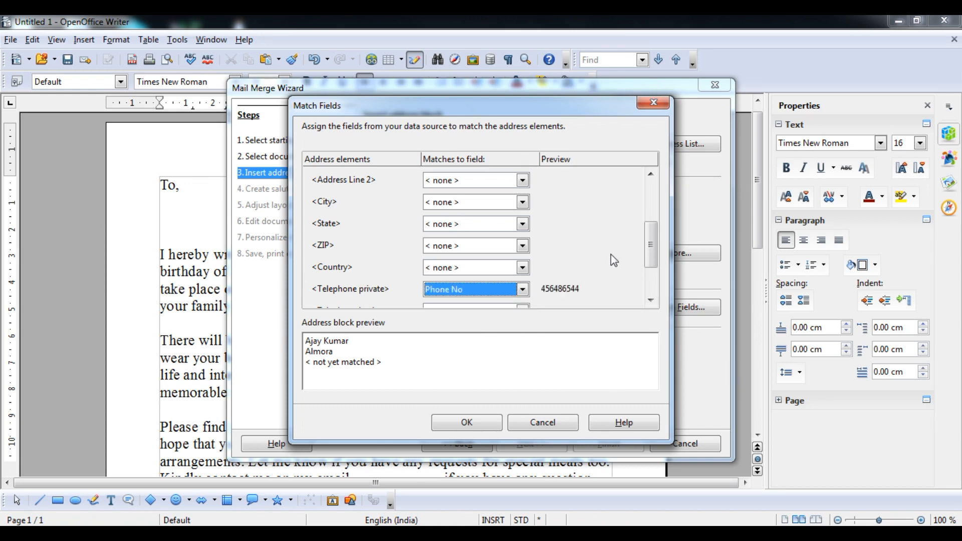
{"action": "left_click_drag", "start_coordinate": [654, 260], "coordinate": [654, 279]}
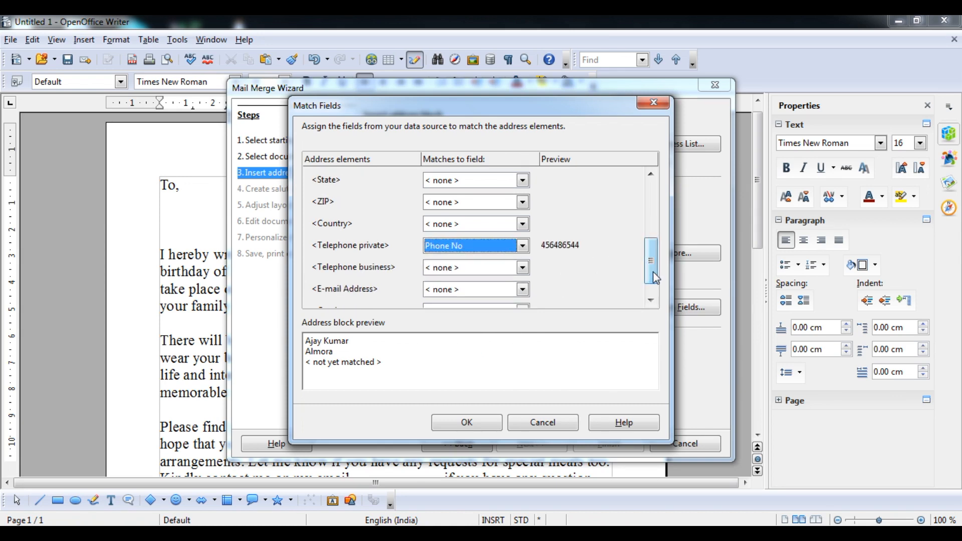
{"action": "left_click", "coordinate": [524, 267]}
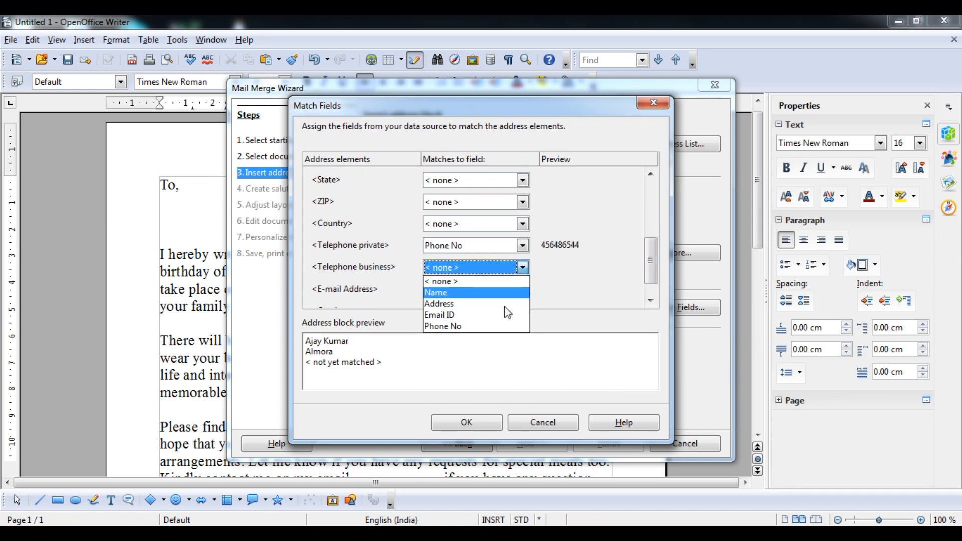
{"action": "left_click", "coordinate": [495, 328]}
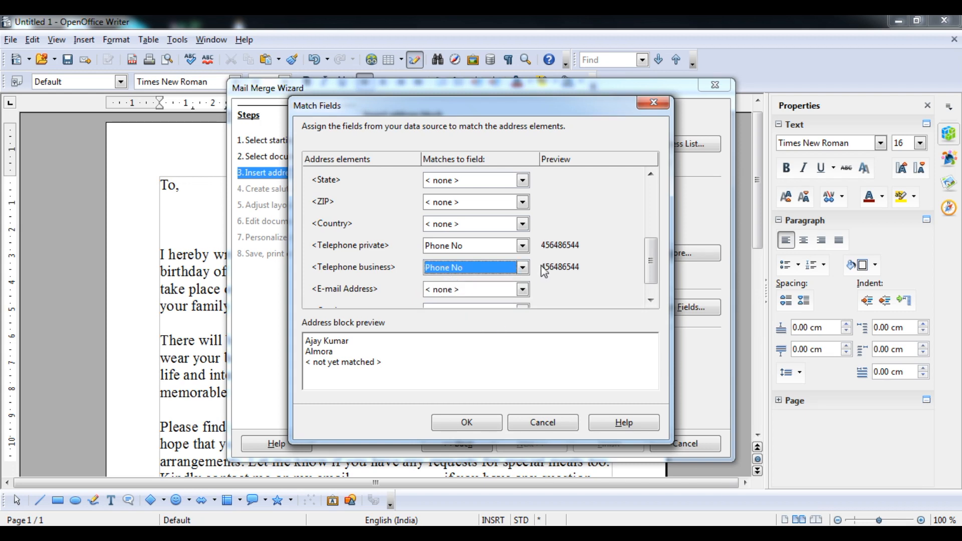
{"action": "left_click_drag", "start_coordinate": [655, 275], "coordinate": [654, 282]}
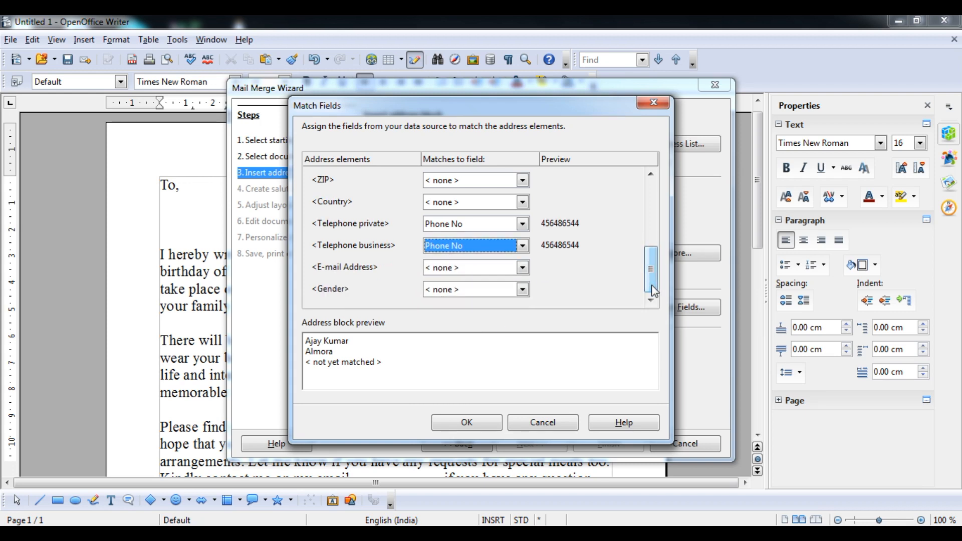
{"action": "left_click", "coordinate": [523, 267]}
{"action": "left_click", "coordinate": [496, 315]}
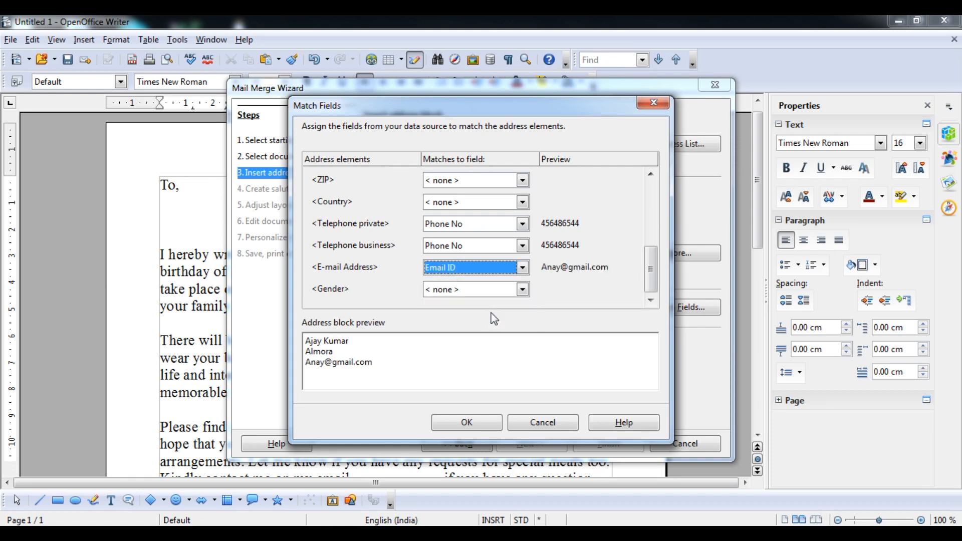
Step: Confirm the field matching and preview the address block for the second and third recipients
{"action": "left_click", "coordinate": [494, 422]}
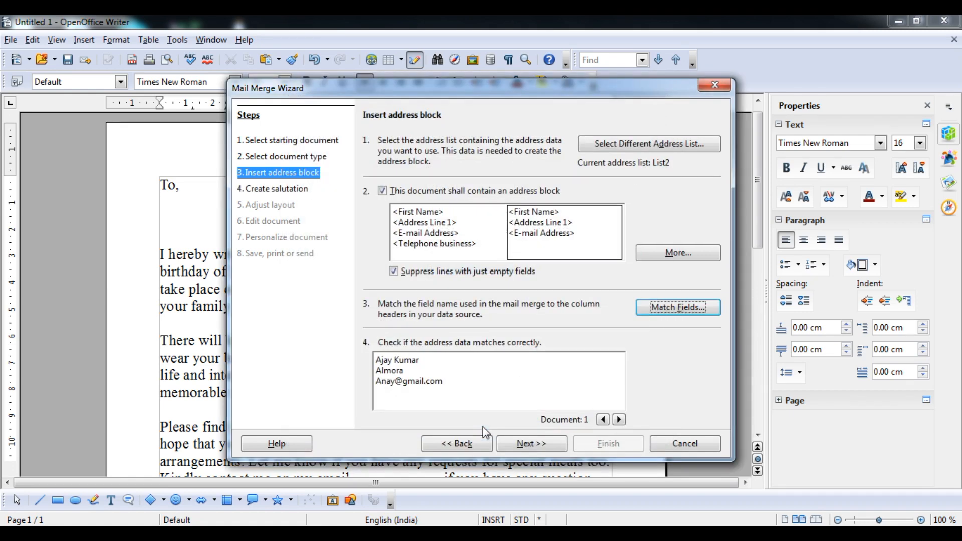
{"action": "left_click", "coordinate": [619, 420]}
{"action": "left_click", "coordinate": [620, 419]}
{"action": "left_click", "coordinate": [551, 443]}
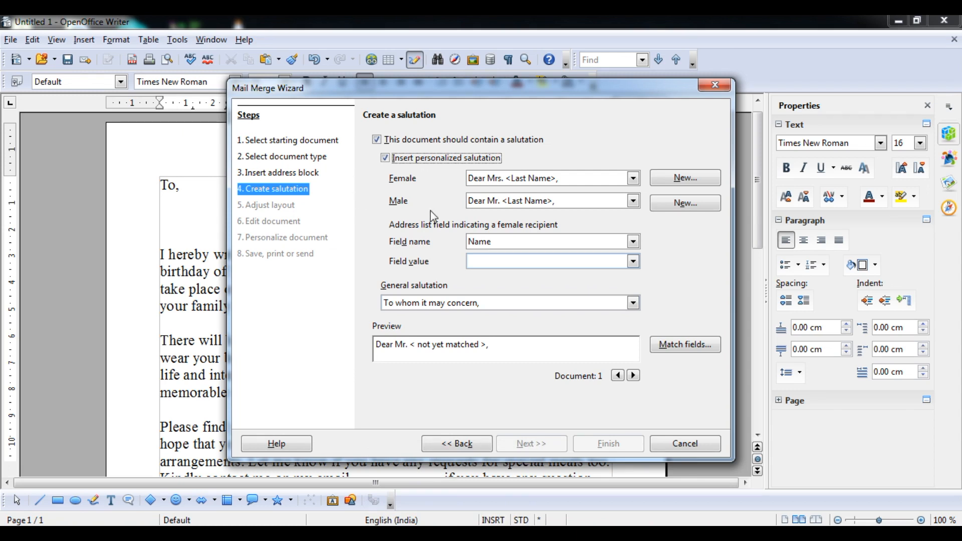
Step: Switch off both the personalised and general salutation in the letters
{"action": "left_click", "coordinate": [386, 159]}
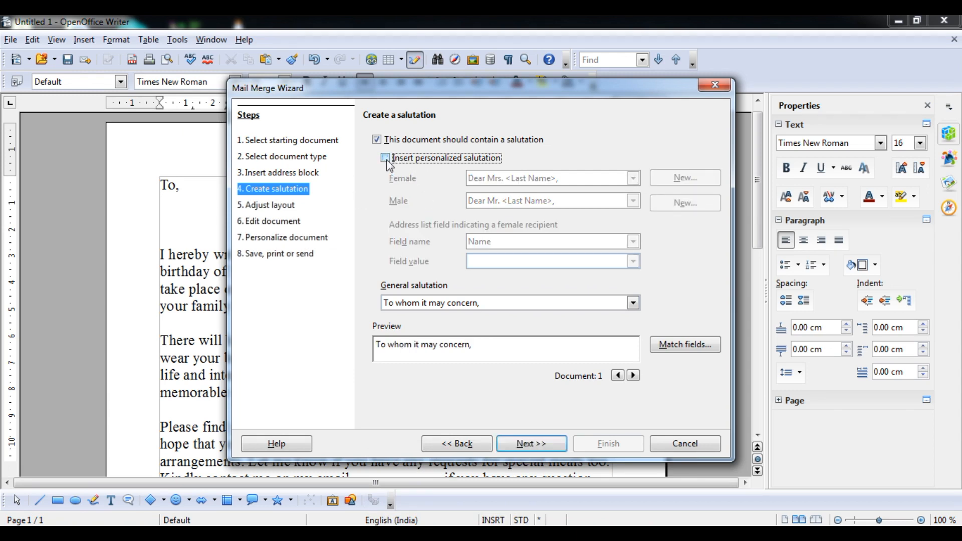
{"action": "left_click", "coordinate": [377, 141]}
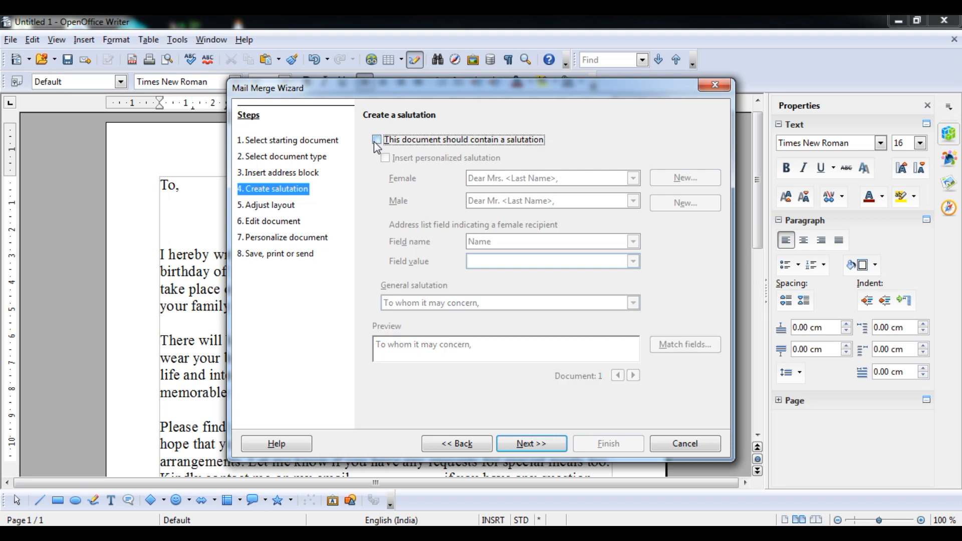
{"action": "left_click", "coordinate": [532, 444]}
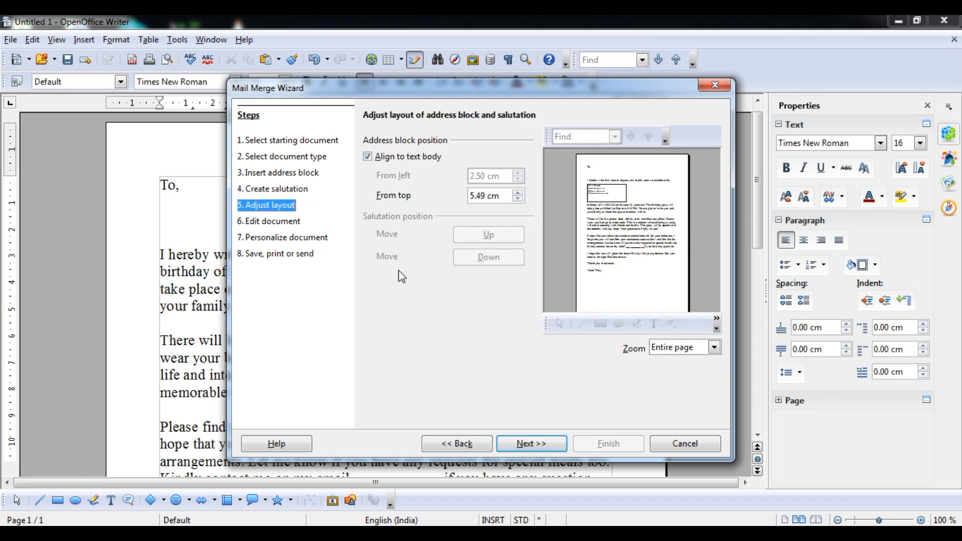
Step: Keep the address block at 5.49 cm from the top and advance to Edit document
{"action": "left_click", "coordinate": [518, 194]}
{"action": "left_click", "coordinate": [518, 194]}
{"action": "left_click", "coordinate": [517, 194]}
{"action": "left_click", "coordinate": [530, 446]}
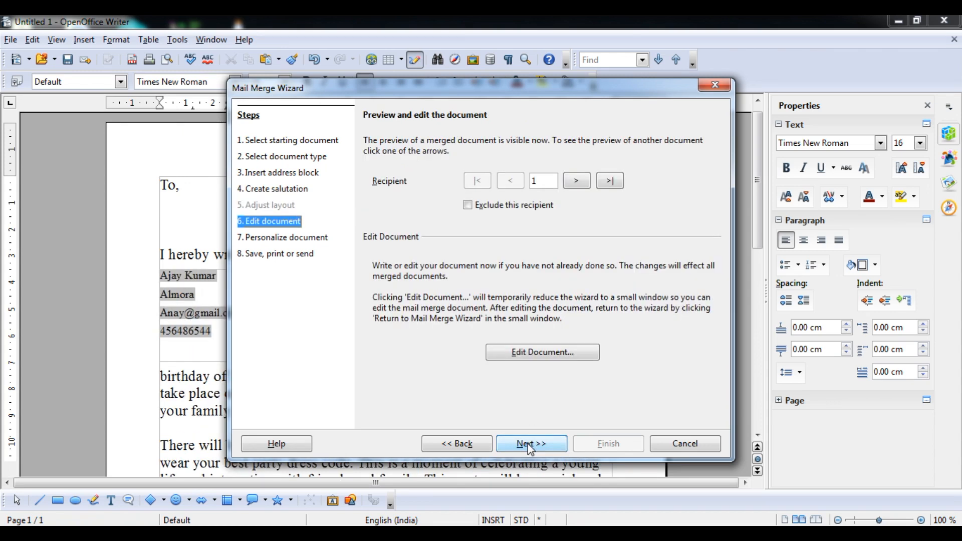
Step: Push the 'I hereby' opening sentence below the address block, removing the empty line under To,
{"action": "left_click", "coordinate": [537, 354]}
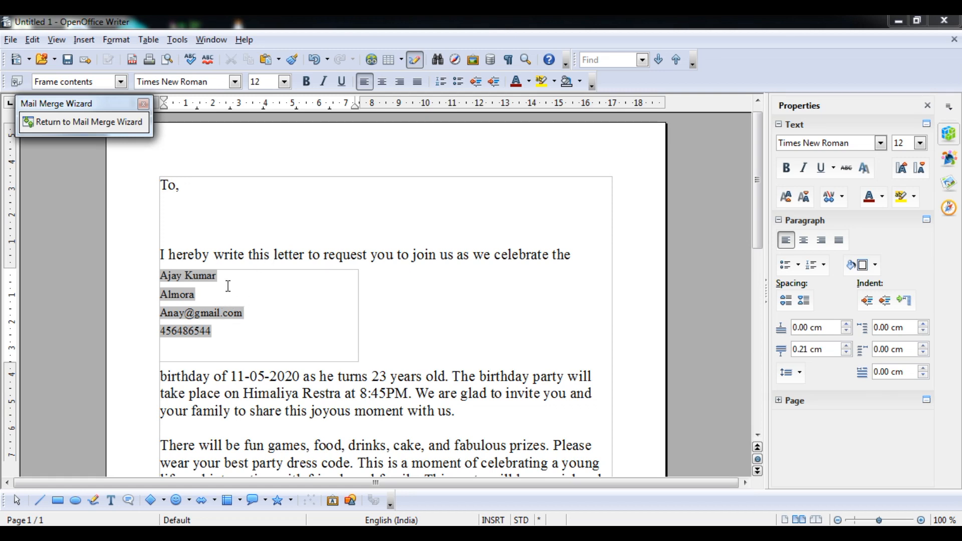
{"action": "left_click", "coordinate": [162, 256]}
{"action": "key", "text": "Return"}
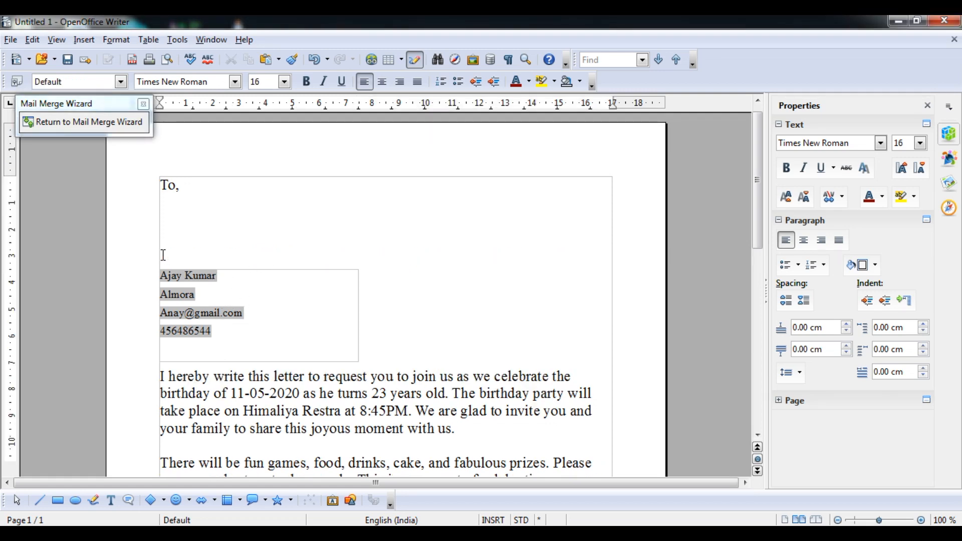
{"action": "left_click", "coordinate": [245, 274]}
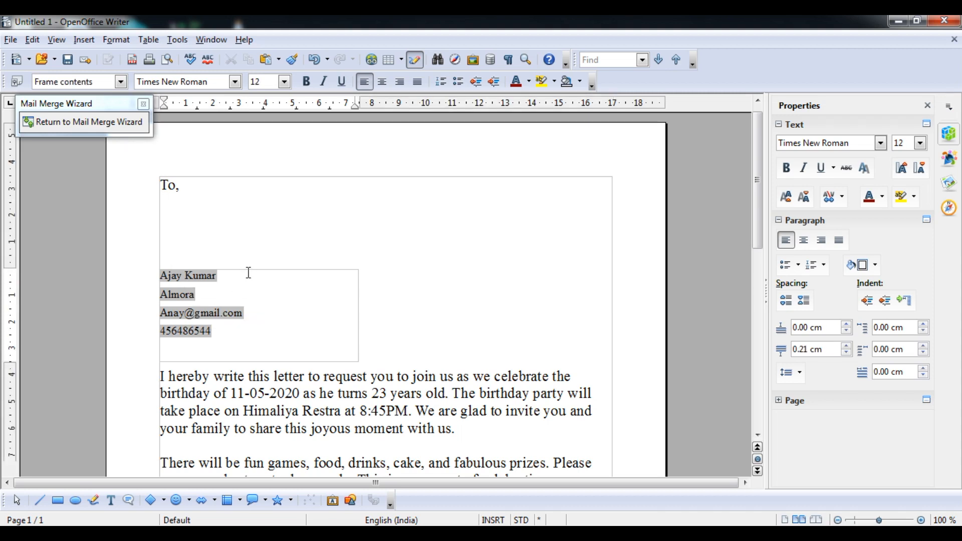
{"action": "left_click", "coordinate": [189, 226]}
{"action": "key", "text": "Delete"}
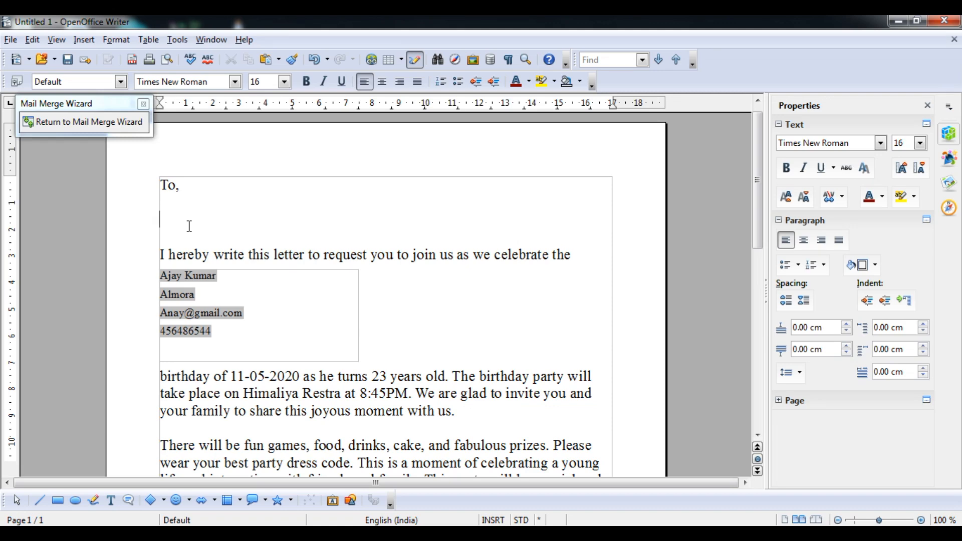
{"action": "key", "text": "Return"}
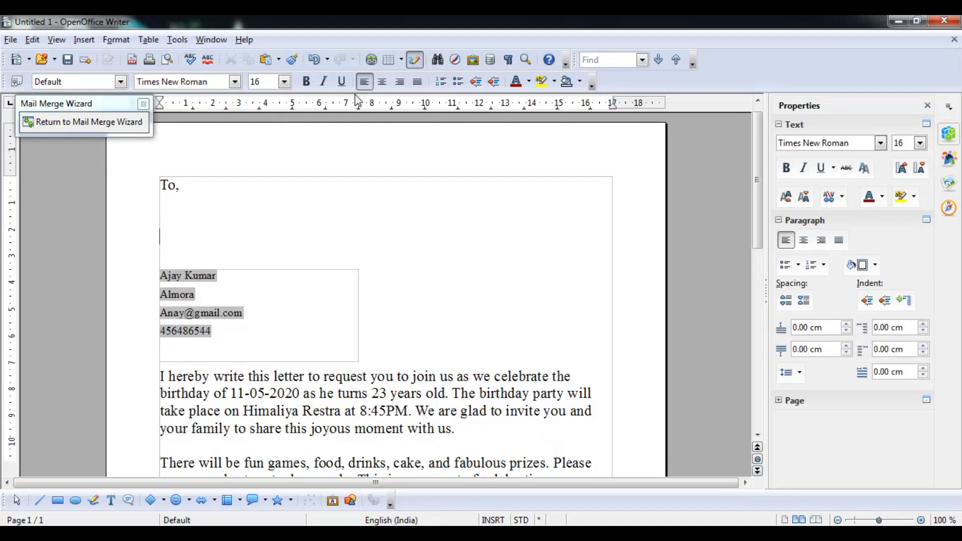
Step: Generate the merged letters, scroll through the five-page individual document, and return to the wizard
{"action": "left_click", "coordinate": [95, 125]}
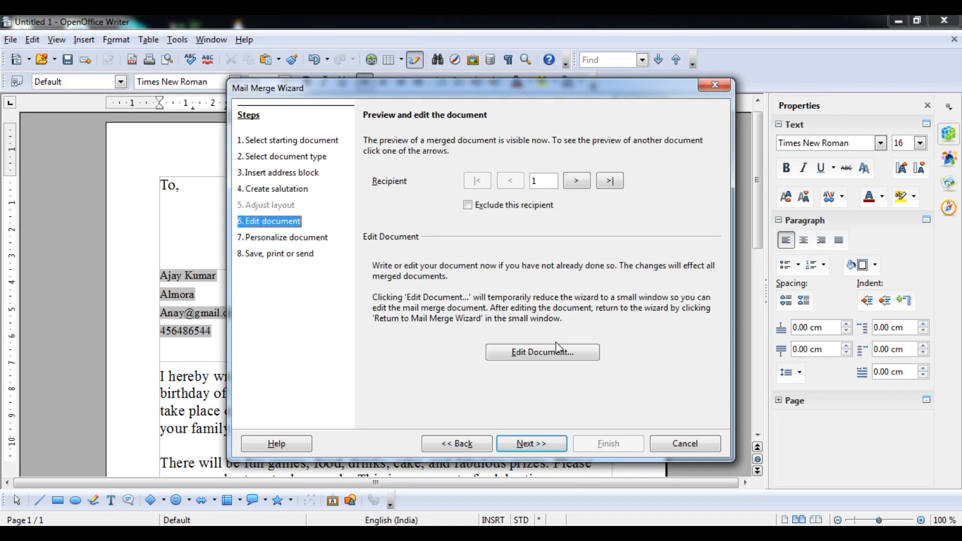
{"action": "left_click", "coordinate": [542, 444]}
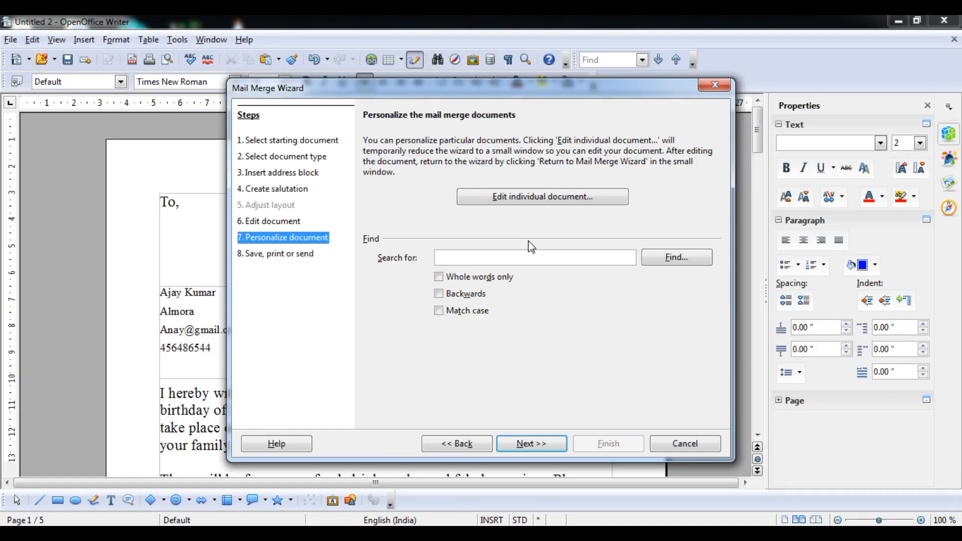
{"action": "left_click", "coordinate": [551, 202]}
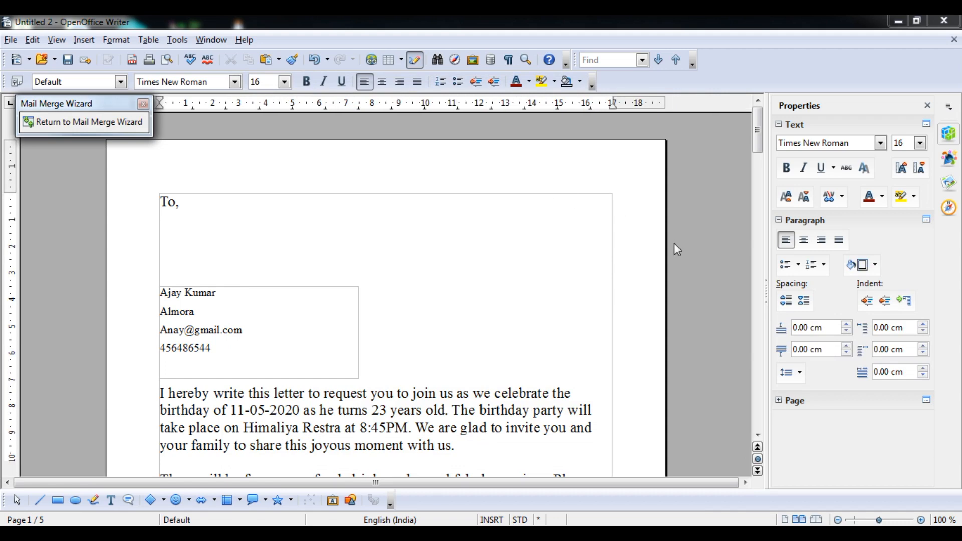
{"action": "left_click_drag", "start_coordinate": [760, 213], "coordinate": [750, 346]}
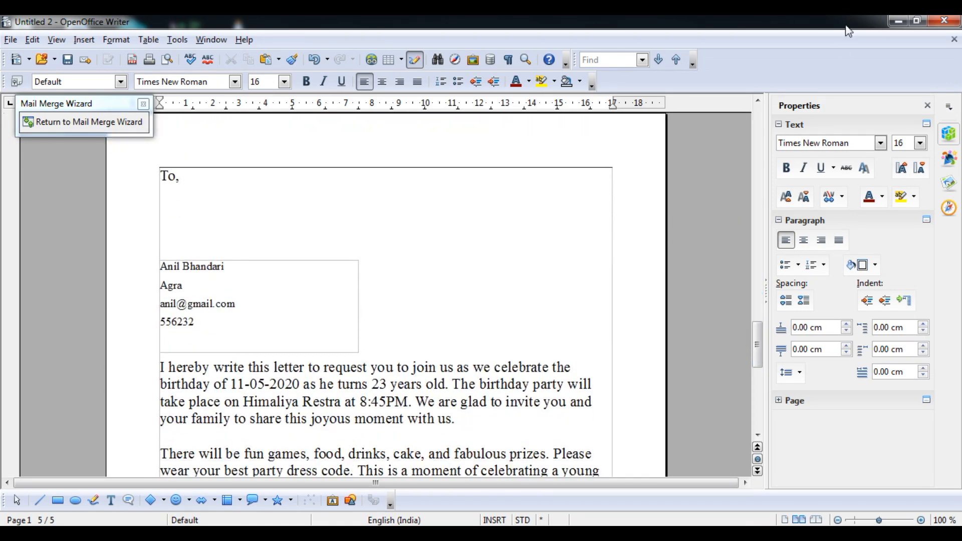
{"action": "left_click", "coordinate": [117, 123]}
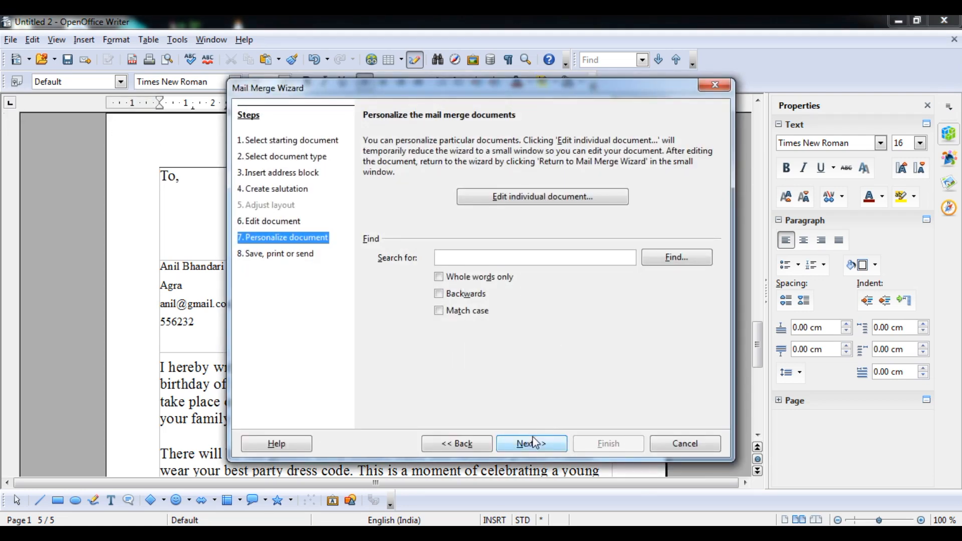
Step: Save the starting letter document as 'my merge data'
{"action": "left_click", "coordinate": [541, 450]}
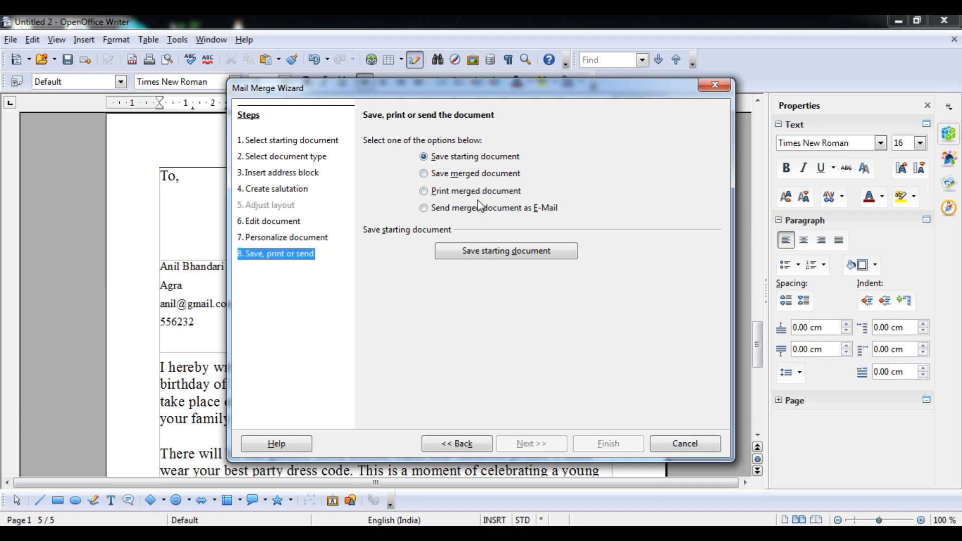
{"action": "left_click", "coordinate": [498, 257]}
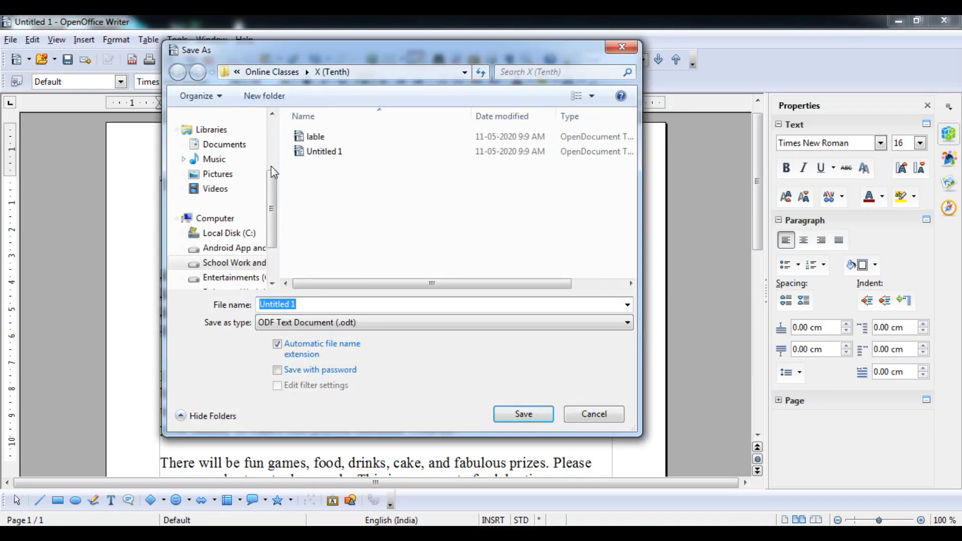
{"action": "type", "text": "m"}
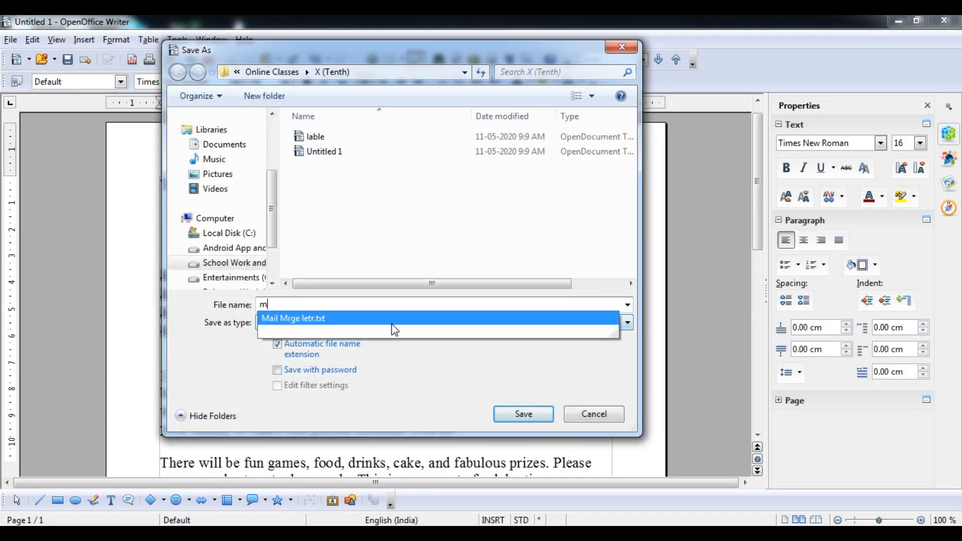
{"action": "type", "text": "y merge"}
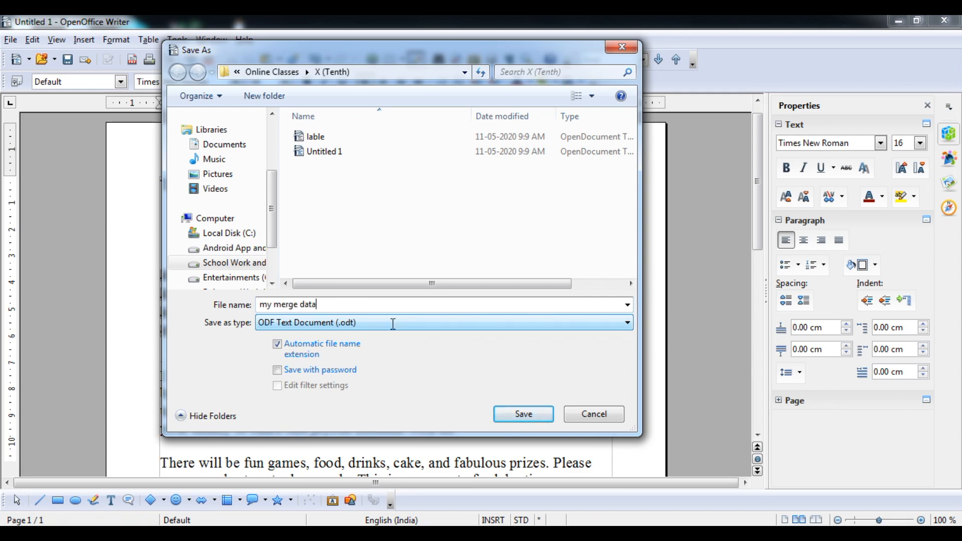
{"action": "type", "text": " data"}
{"action": "key", "text": "Return"}
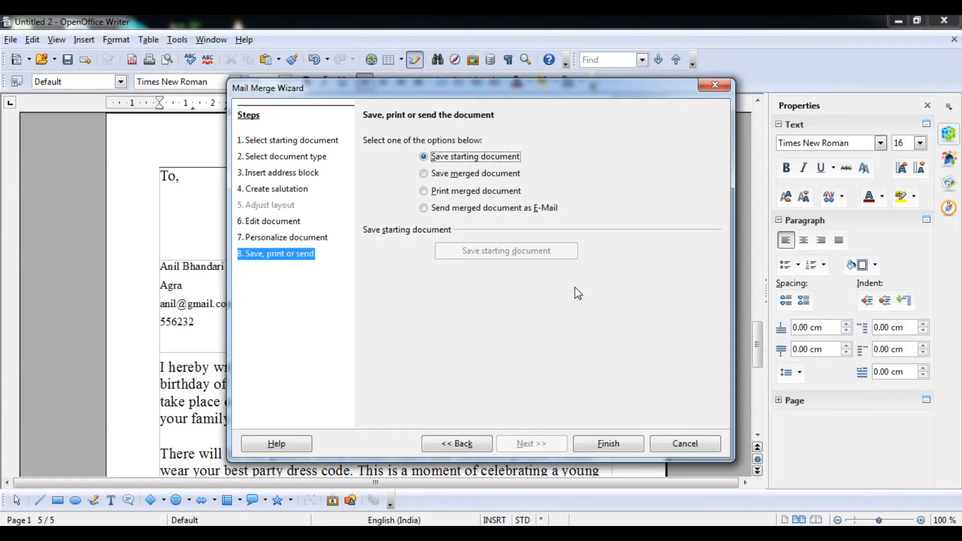
Step: Finish the wizard, scroll the five merged letters, and glance at the syllabus PDF before hiding it
{"action": "left_click", "coordinate": [605, 444]}
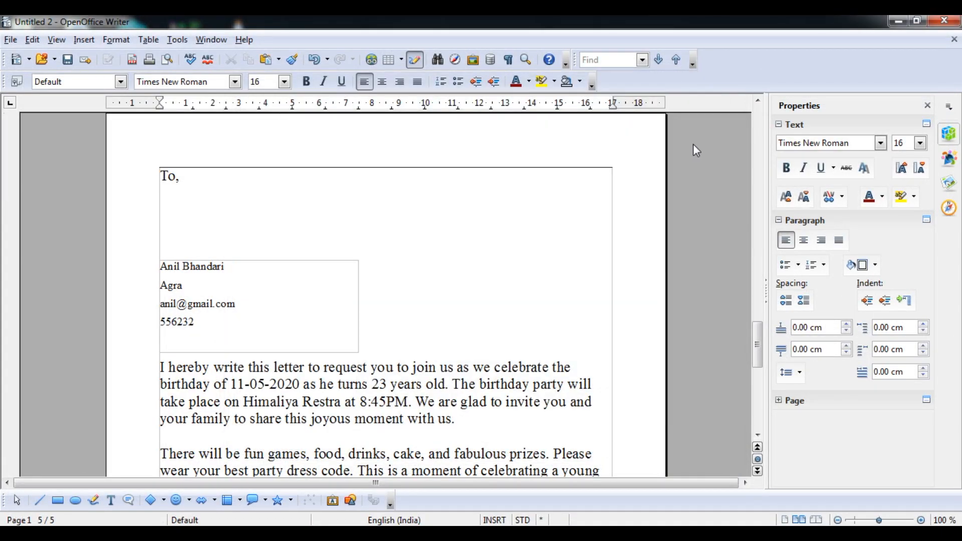
{"action": "left_click_drag", "start_coordinate": [757, 340], "coordinate": [755, 134]}
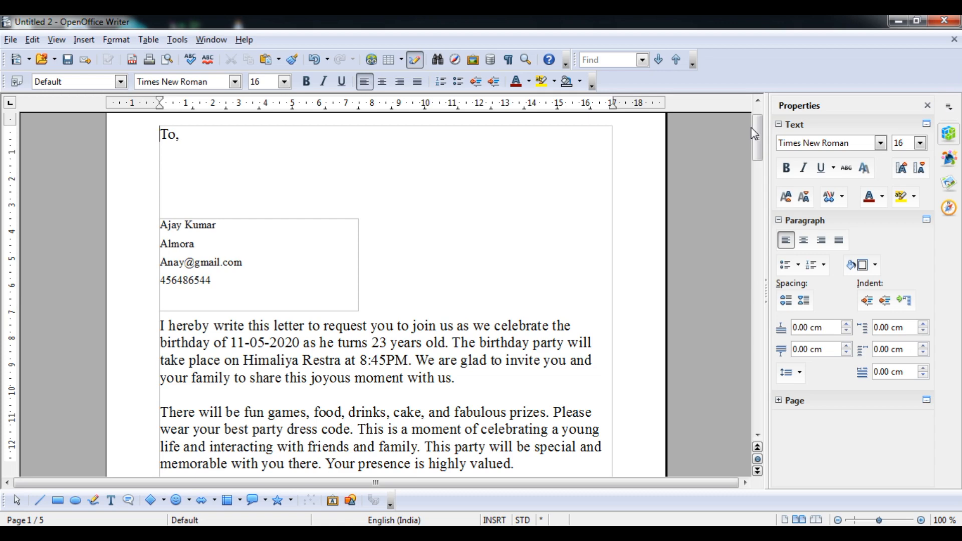
{"action": "key", "text": "alt+Tab"}
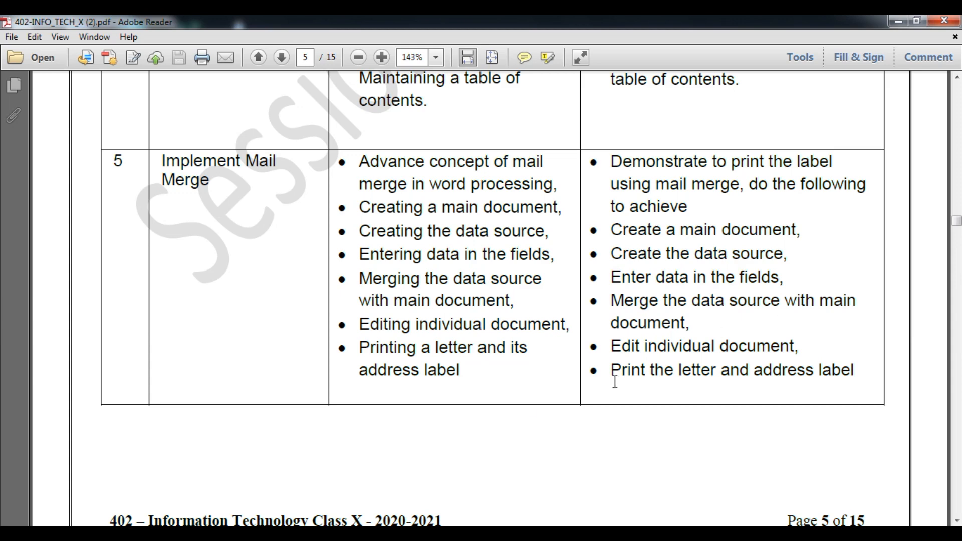
{"action": "left_click", "coordinate": [898, 21]}
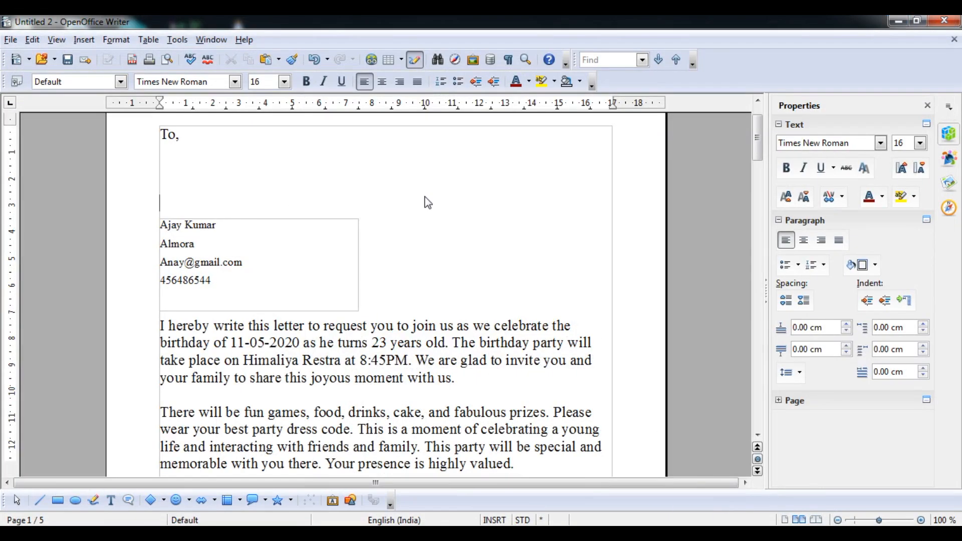
Step: Print the merged letters using the CutePDF Writer printer
{"action": "key", "text": "ctrl+p"}
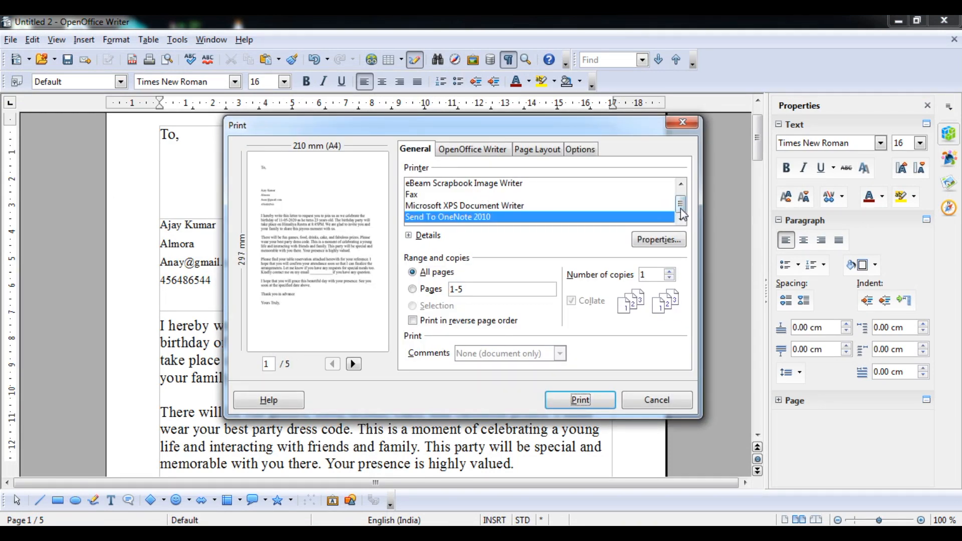
{"action": "scroll", "coordinate": [681, 208], "scroll_direction": "up", "scroll_amount": 1}
{"action": "left_click", "coordinate": [482, 182]}
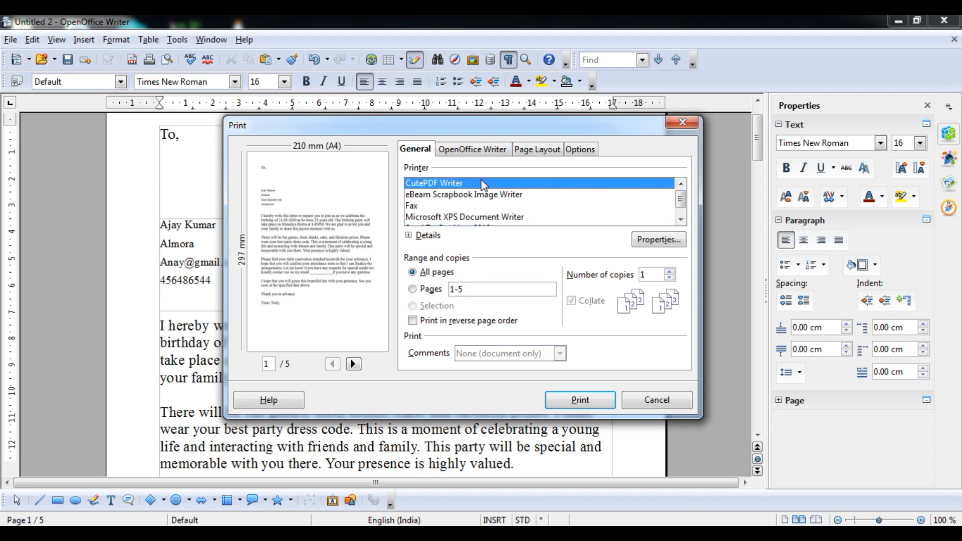
{"action": "left_click", "coordinate": [591, 394]}
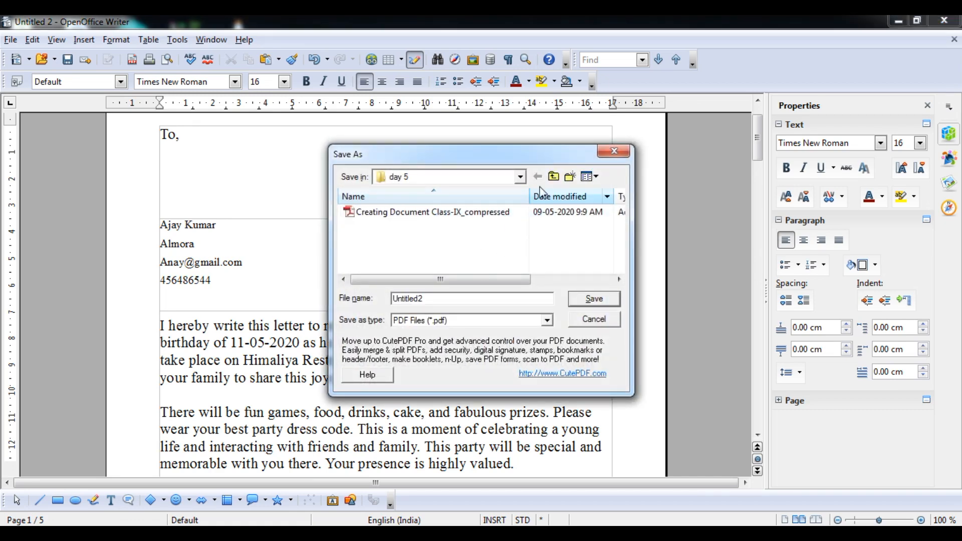
Step: Save the PDF as Untitled2 on the Desktop and minimize Writer
{"action": "left_click", "coordinate": [522, 181]}
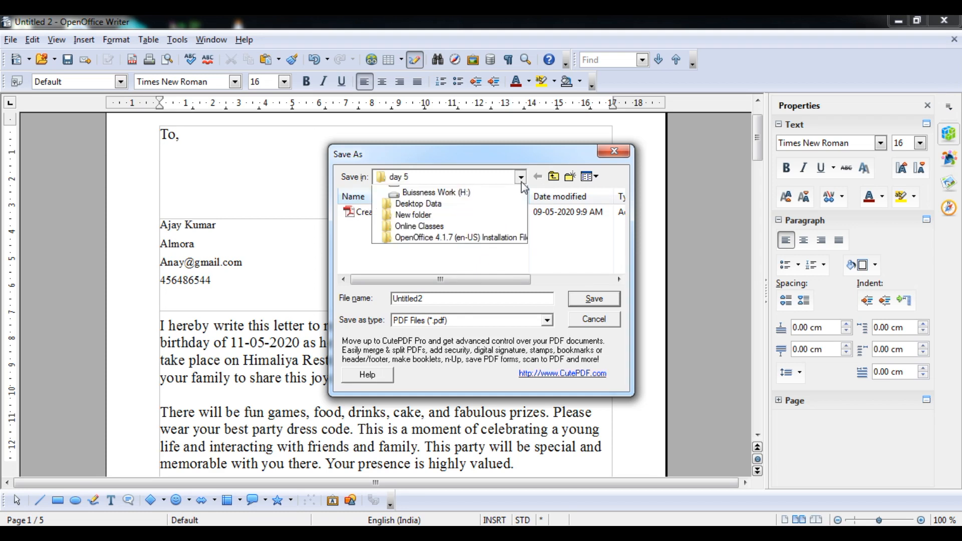
{"action": "left_click", "coordinate": [454, 192]}
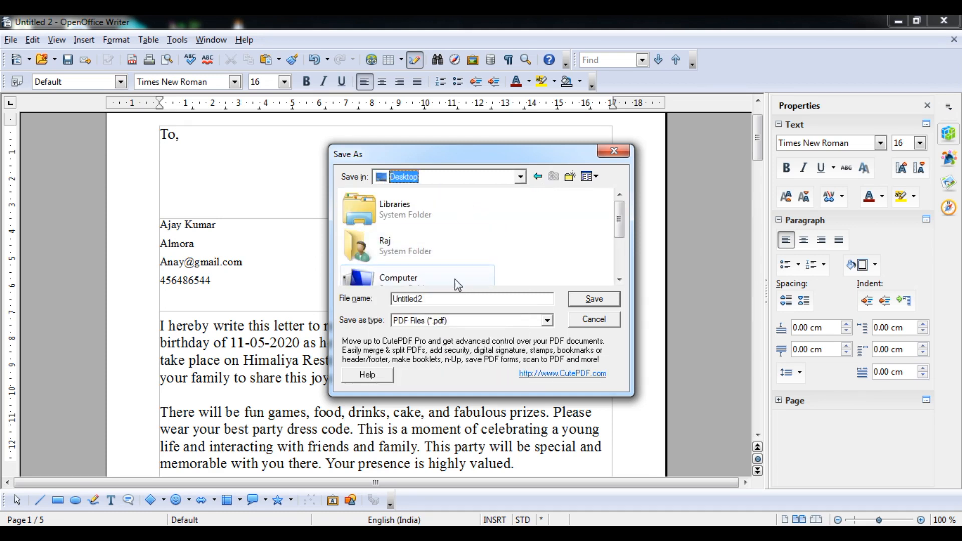
{"action": "left_click", "coordinate": [445, 303]}
{"action": "left_click", "coordinate": [587, 304]}
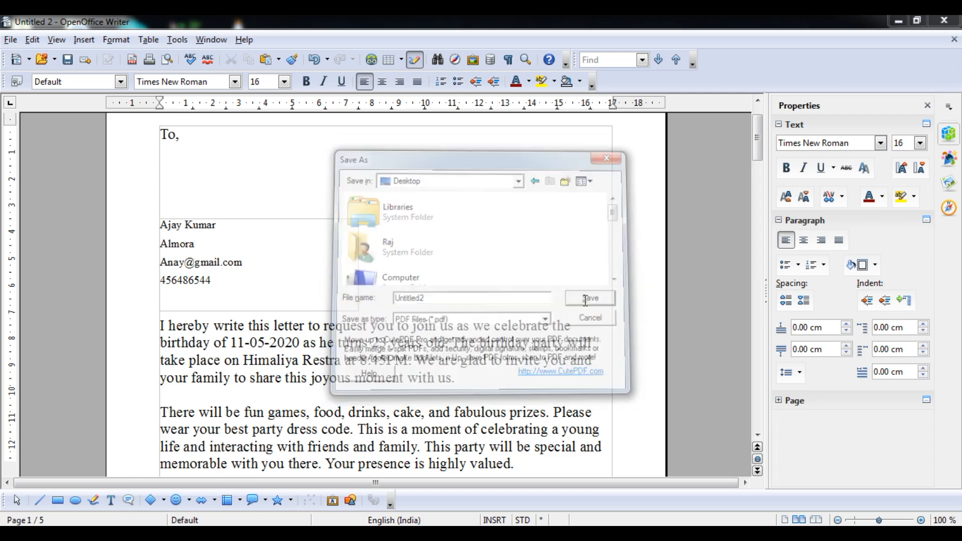
{"action": "left_click", "coordinate": [898, 22]}
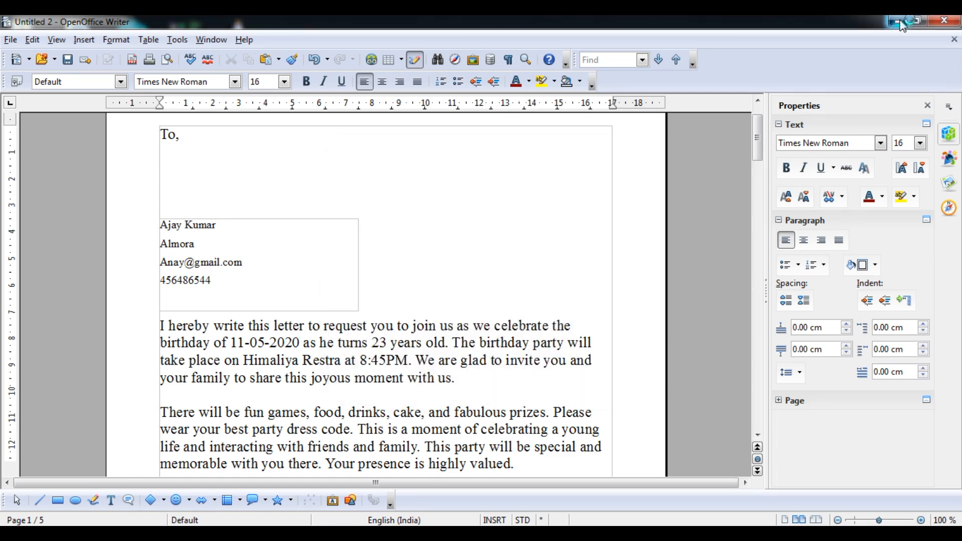
Step: Scroll through the five letter pages of Untitled2.pdf in Adobe Reader, then close it
{"action": "left_click", "coordinate": [885, 56]}
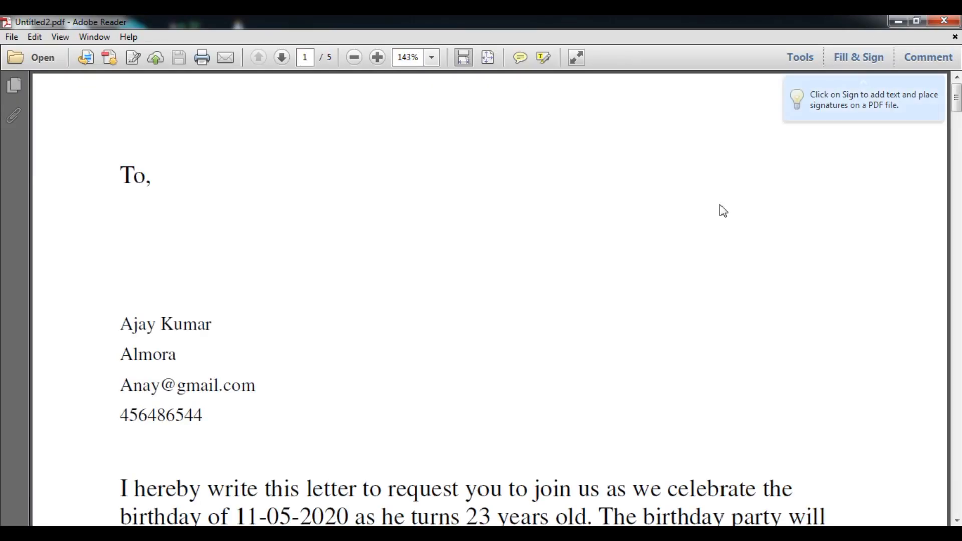
{"action": "scroll", "coordinate": [721, 210], "scroll_direction": "down", "scroll_amount": 15}
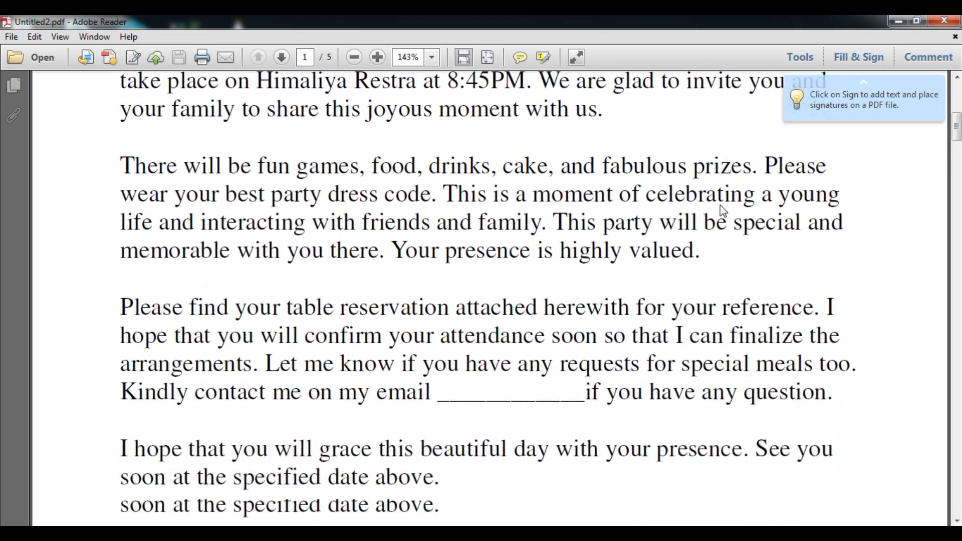
{"action": "scroll", "coordinate": [720, 211], "scroll_direction": "down", "scroll_amount": 15}
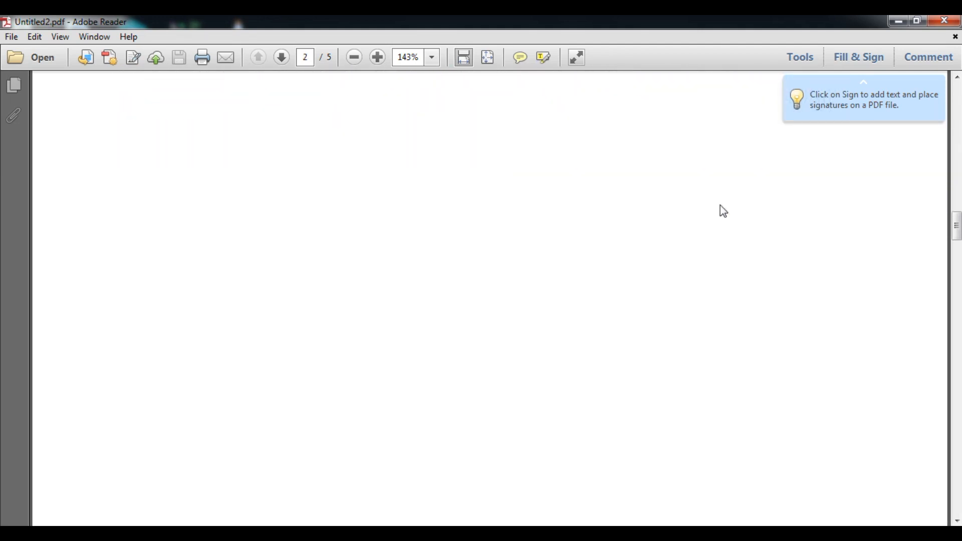
{"action": "scroll", "coordinate": [724, 211], "scroll_direction": "down", "scroll_amount": 10}
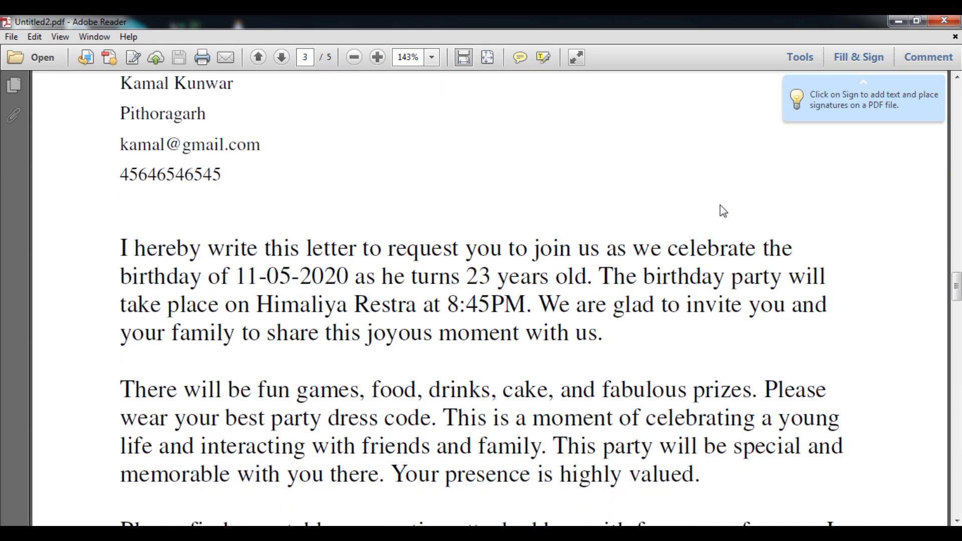
{"action": "scroll", "coordinate": [724, 211], "scroll_direction": "down", "scroll_amount": 8}
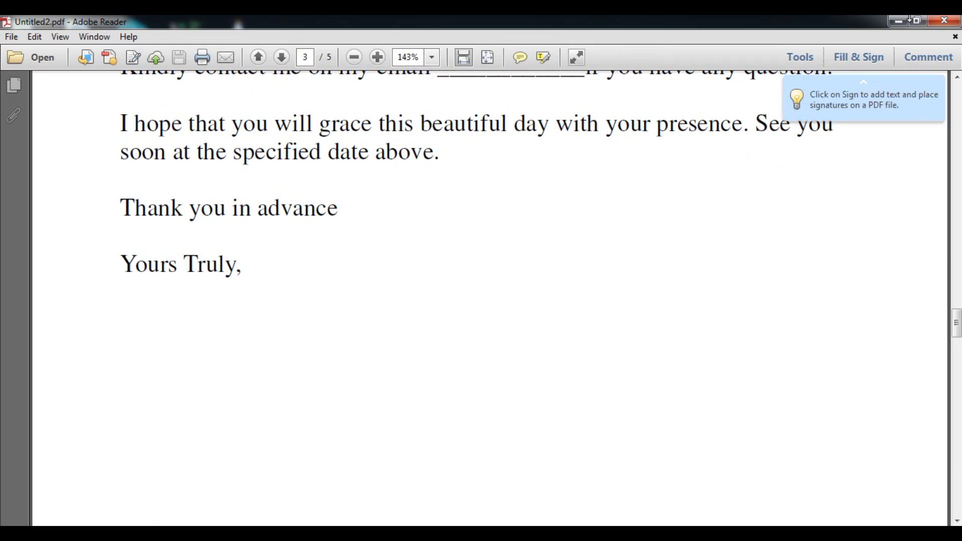
{"action": "left_click", "coordinate": [944, 20]}
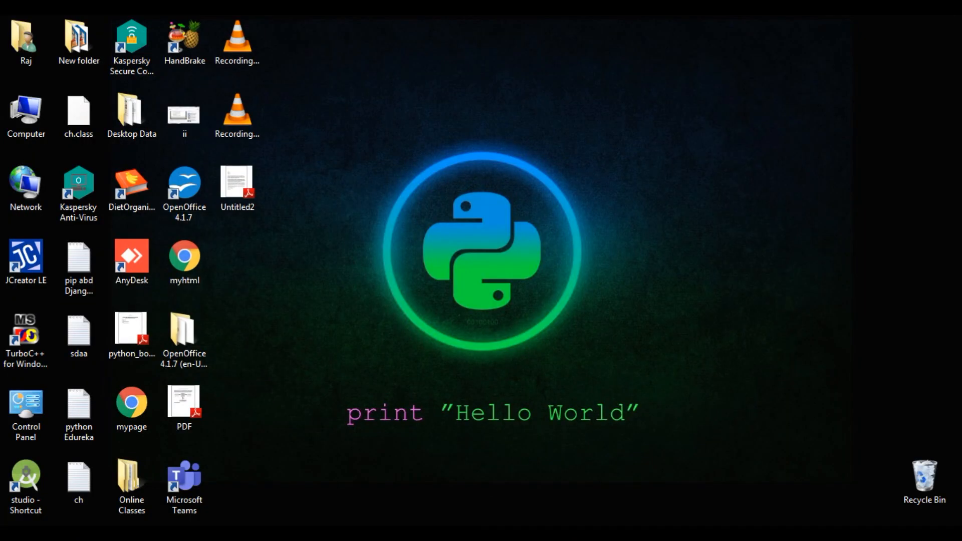
Step: Launch OpenOffice 4.1.7 from its desktop shortcut
{"action": "key", "text": "alt+Tab"}
{"action": "left_click", "coordinate": [193, 205]}
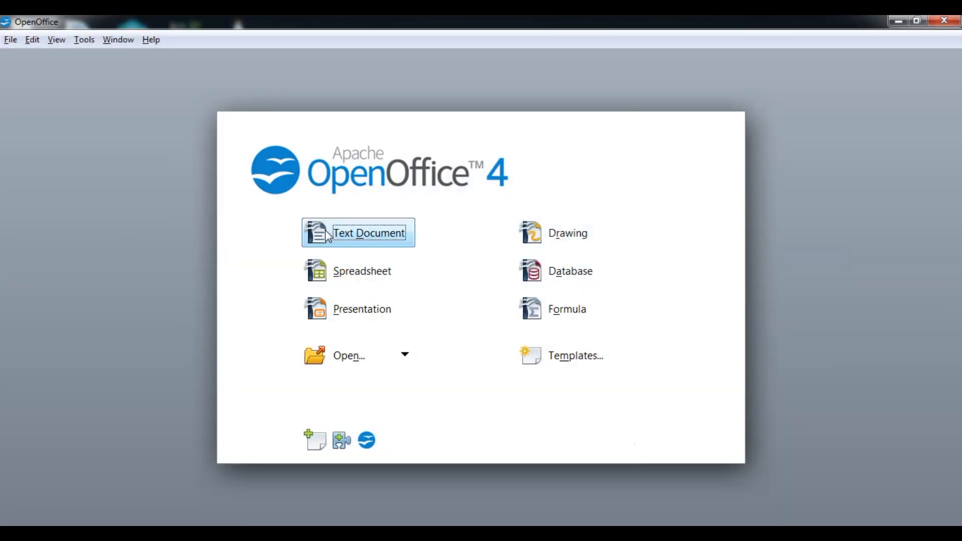
Step: Create a new spreadsheet with column headings Name and Phone No
{"action": "left_click", "coordinate": [326, 232]}
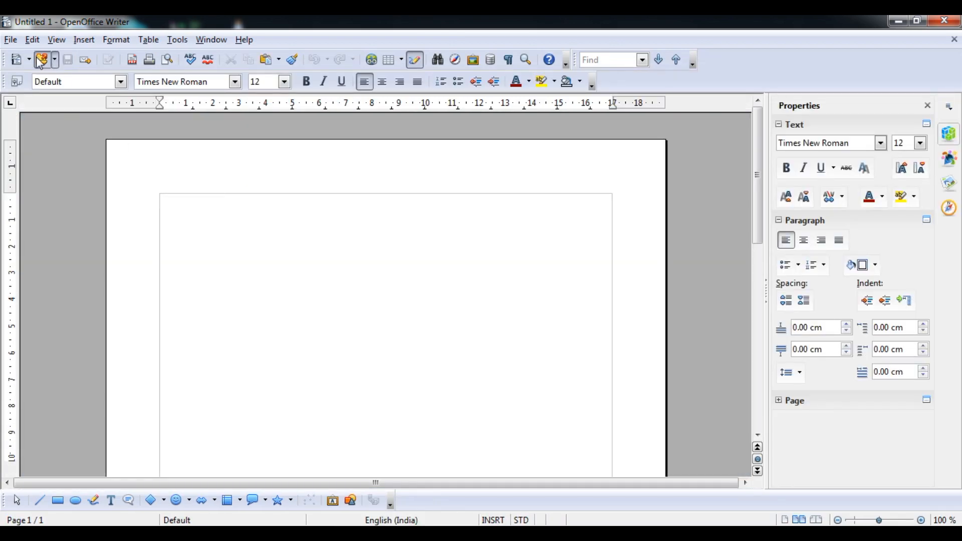
{"action": "left_click", "coordinate": [29, 59]}
{"action": "left_click", "coordinate": [49, 100]}
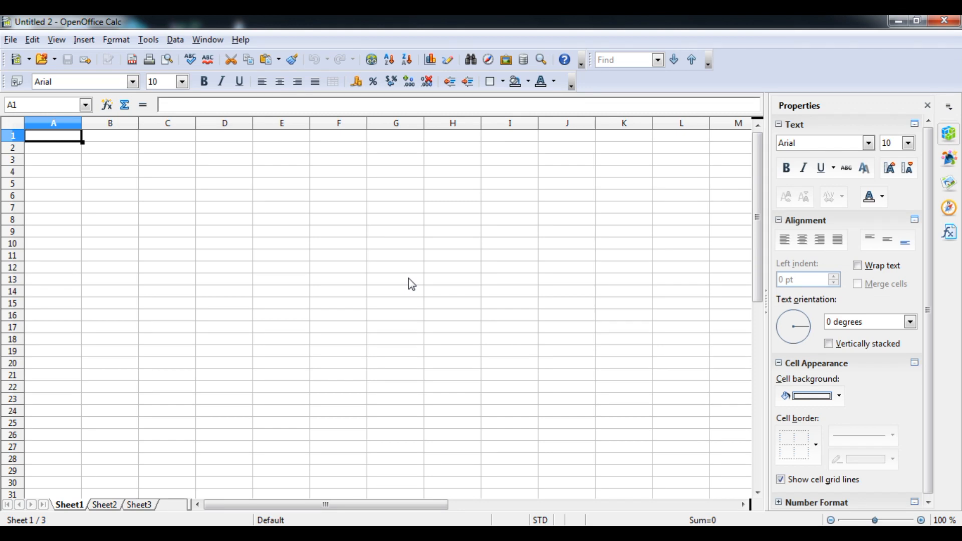
{"action": "type", "text": "Name"}
{"action": "key", "text": "Tab"}
{"action": "type", "text": "P"}
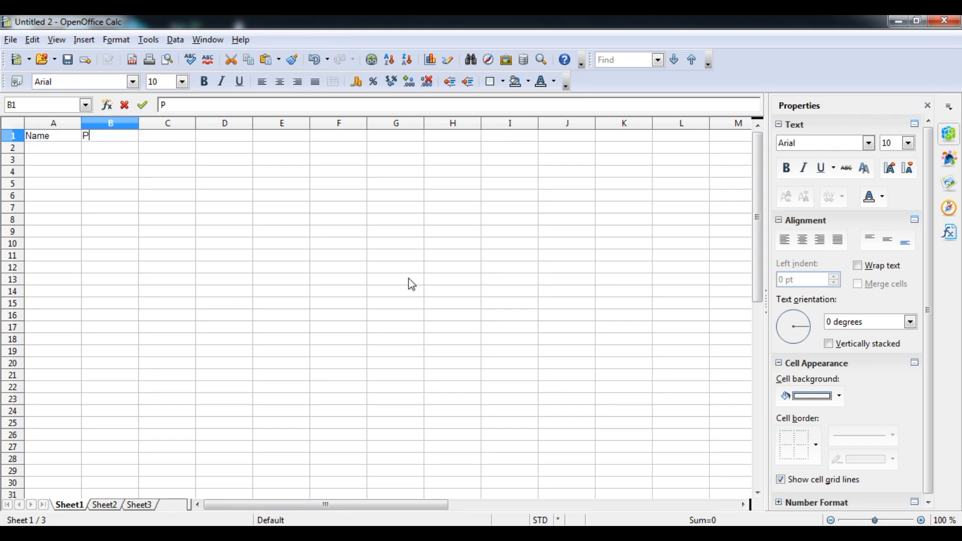
{"action": "type", "text": "hon"}
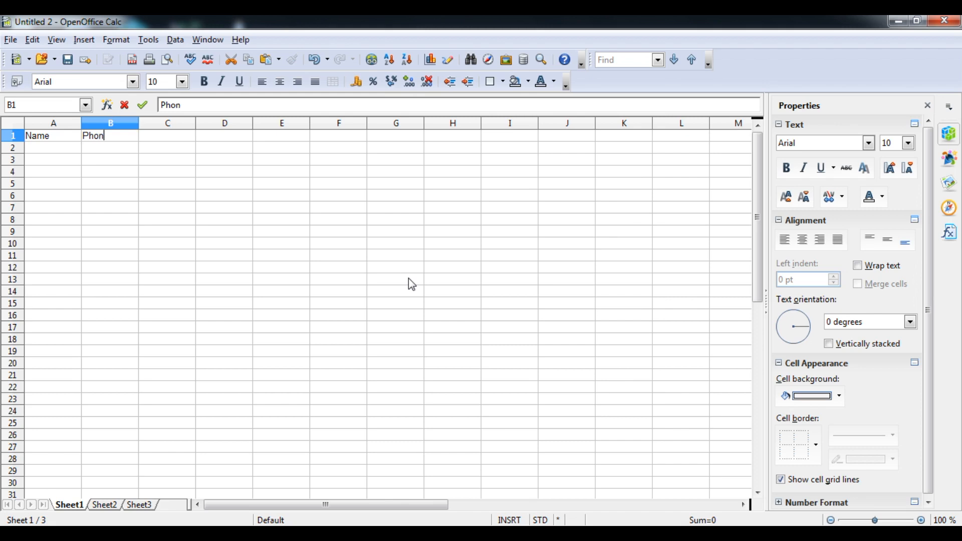
{"action": "type", "text": " NNo"}
{"action": "key", "text": "BackSpace"}
{"action": "type", "text": "NNo"}
{"action": "key", "text": "BackSpace"}
{"action": "key", "text": "BackSpace"}
{"action": "key", "text": "BackSpace"}
{"action": "type", "text": "e No"}
{"action": "key", "text": "Return"}
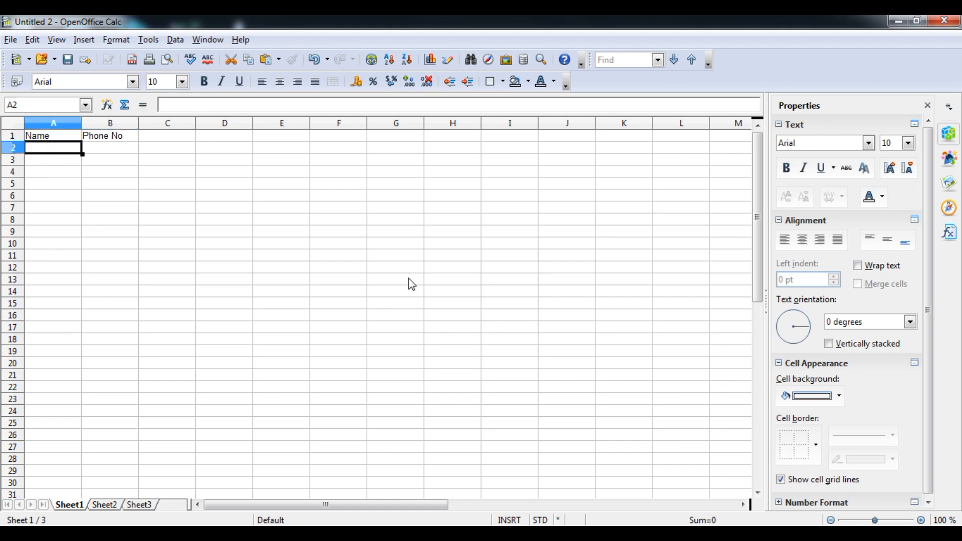
Step: Enter the names A, B, C, D, E and F down the Name column
{"action": "type", "text": "A"}
{"action": "key", "text": "Return"}
{"action": "type", "text": "B"}
{"action": "key", "text": "Return"}
{"action": "type", "text": "C"}
{"action": "key", "text": "Return"}
{"action": "type", "text": "D"}
{"action": "key", "text": "Return"}
{"action": "type", "text": "E"}
{"action": "key", "text": "Return"}
{"action": "type", "text": "F"}
{"action": "key", "text": "Return"}
Step: Enter phone numbers 123, 321, 456, 654, 789 and 987 beside the names
{"action": "key", "text": "Up"}
{"action": "key", "text": "Up"}
{"action": "key", "text": "Up"}
{"action": "key", "text": "Up"}
{"action": "key", "text": "Up"}
{"action": "key", "text": "Up"}
{"action": "key", "text": "Right"}
{"action": "type", "text": "123"}
{"action": "key", "text": "Return"}
{"action": "type", "text": "321"}
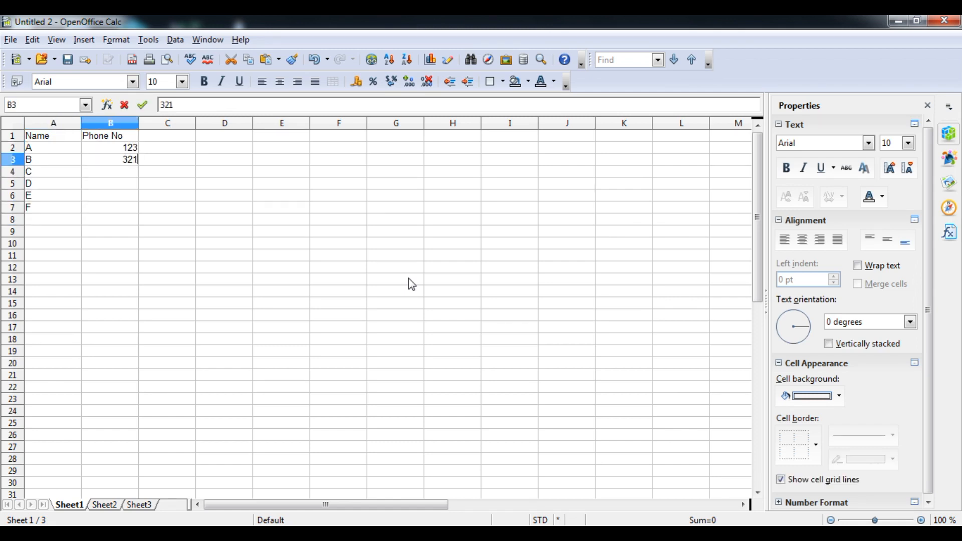
{"action": "key", "text": "Return"}
{"action": "type", "text": "456"}
{"action": "key", "text": "Return"}
{"action": "type", "text": "654"}
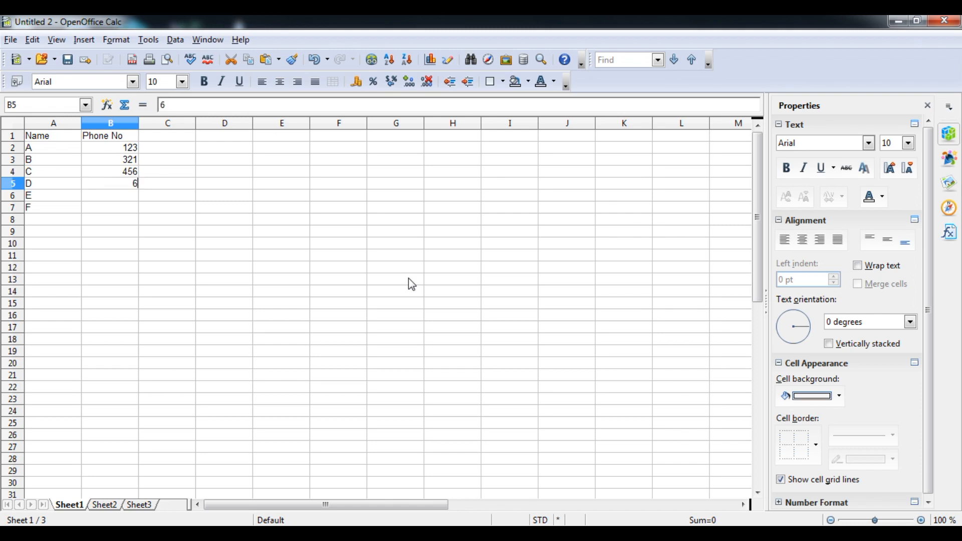
{"action": "key", "text": "Return"}
{"action": "type", "text": "78"}
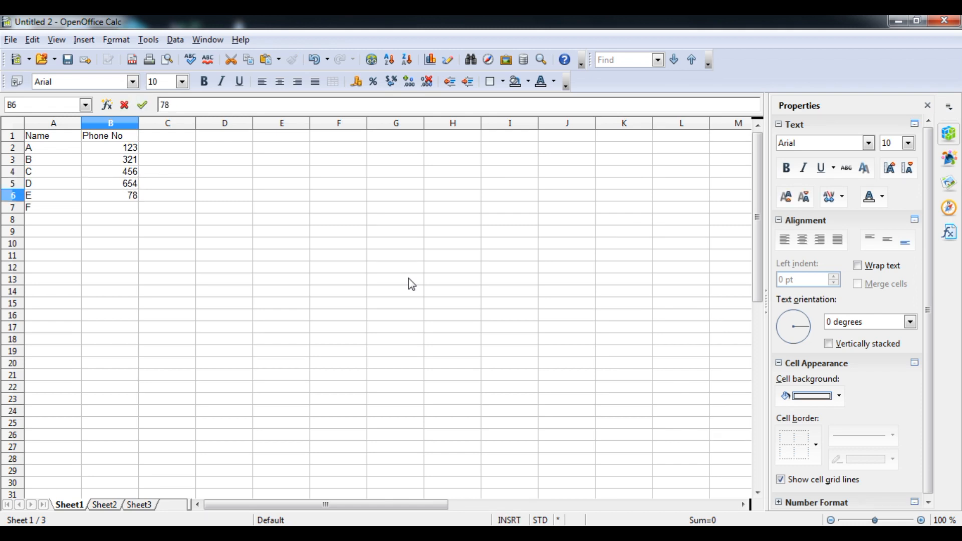
{"action": "type", "text": "9"}
{"action": "key", "text": "Return"}
{"action": "type", "text": "987"}
{"action": "key", "text": "Return"}
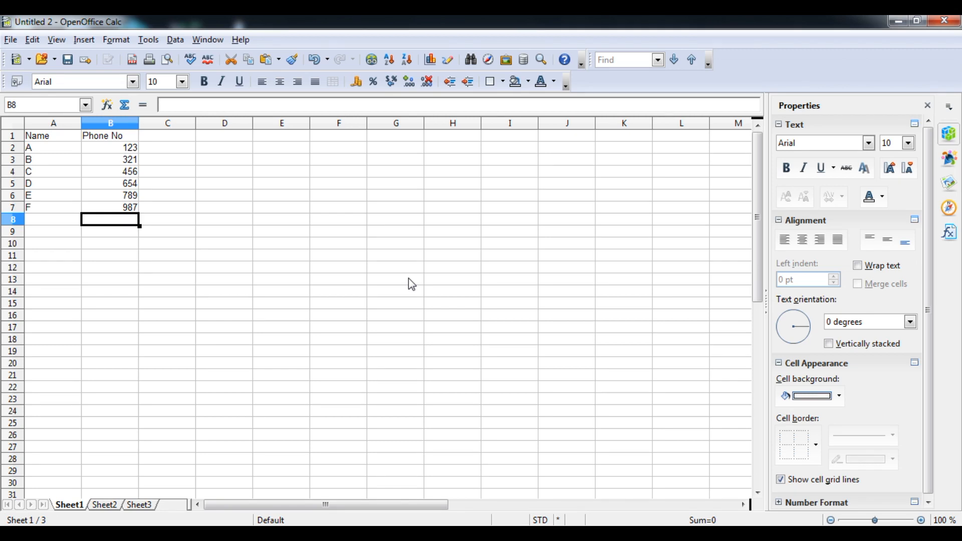
Step: Bring up the Save As dialog for the new spreadsheet
{"action": "key", "text": "alt+f"}
{"action": "key", "text": "Escape"}
{"action": "key", "text": "ctrl+s"}
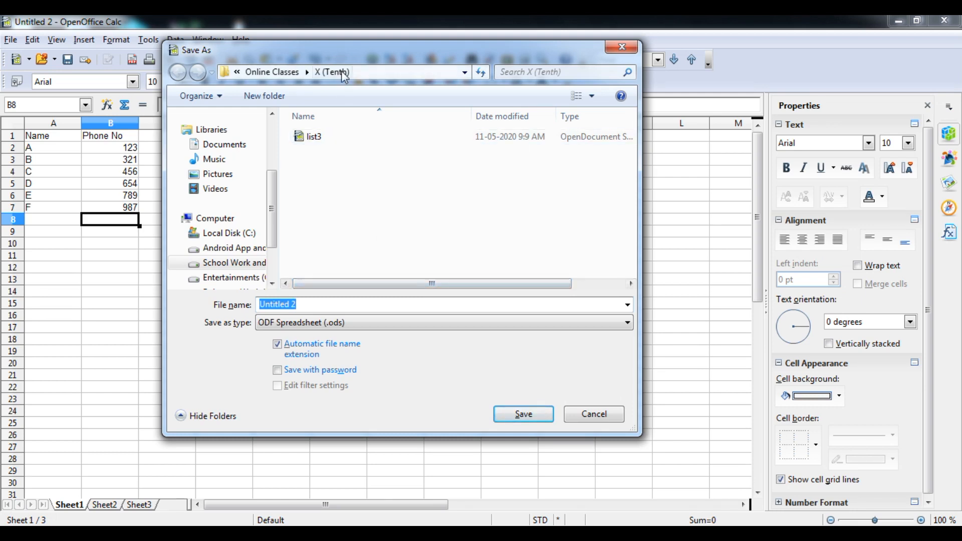
Step: Name the sheet List4 in Online Classes > X (Tenth), then close Calc
{"action": "left_click", "coordinate": [288, 72]}
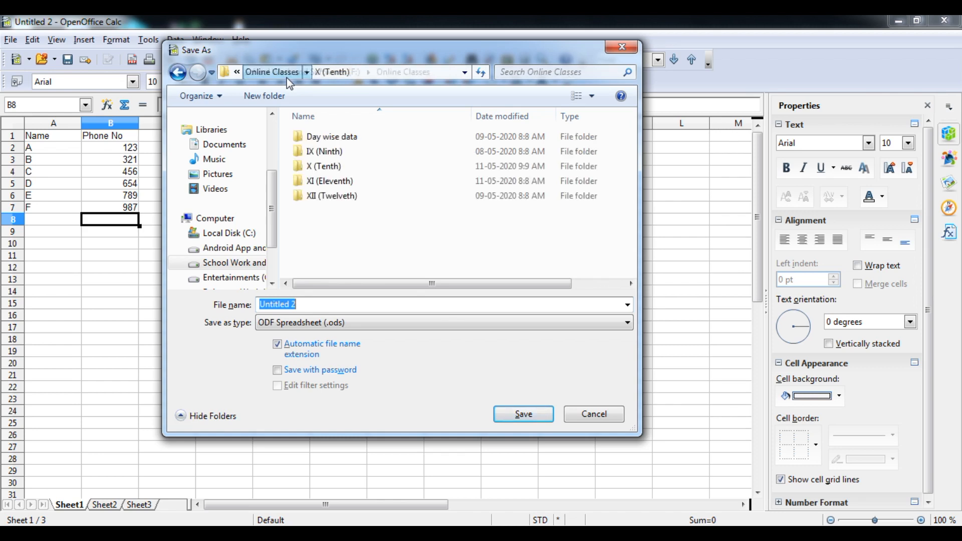
{"action": "double_click", "coordinate": [323, 166]}
{"action": "left_click", "coordinate": [305, 299]}
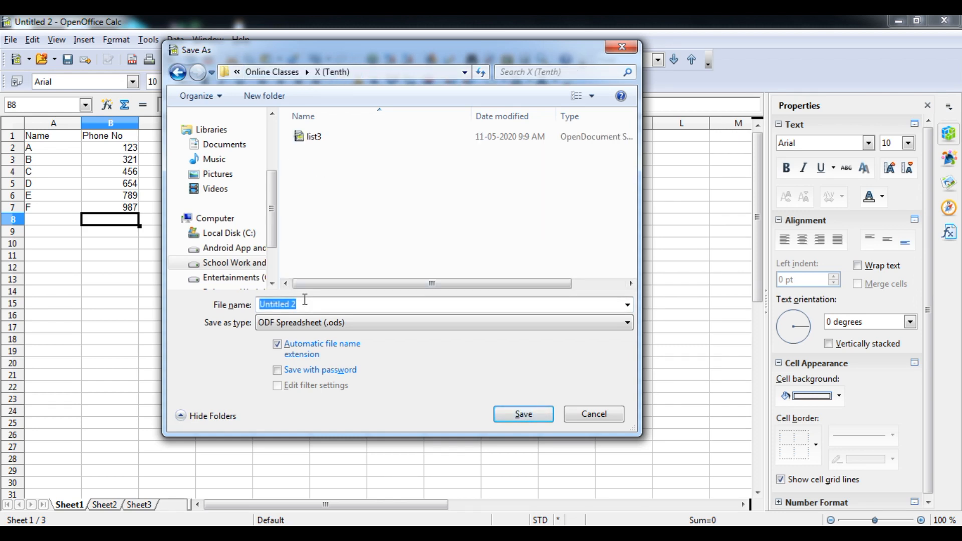
{"action": "type", "text": "List4"}
{"action": "key", "text": "Escape"}
{"action": "left_click", "coordinate": [951, 25]}
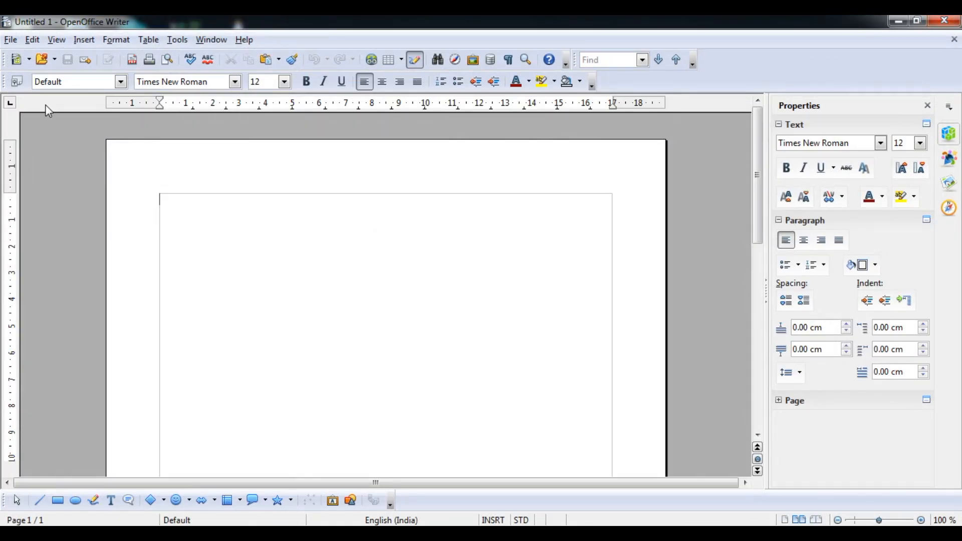
Step: Start the Address Data Source wizard with an external dBASE data source
{"action": "left_click", "coordinate": [10, 40]}
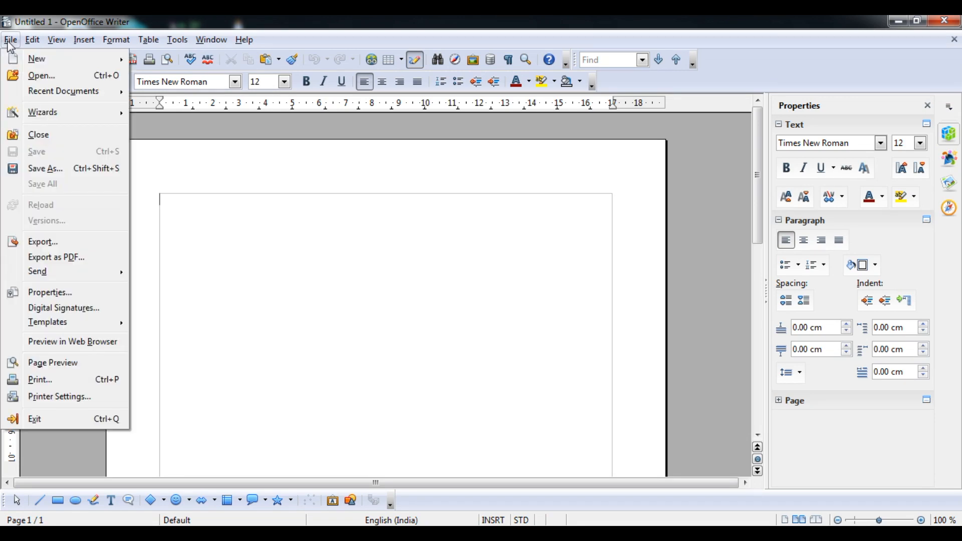
{"action": "mouse_move", "coordinate": [40, 113]}
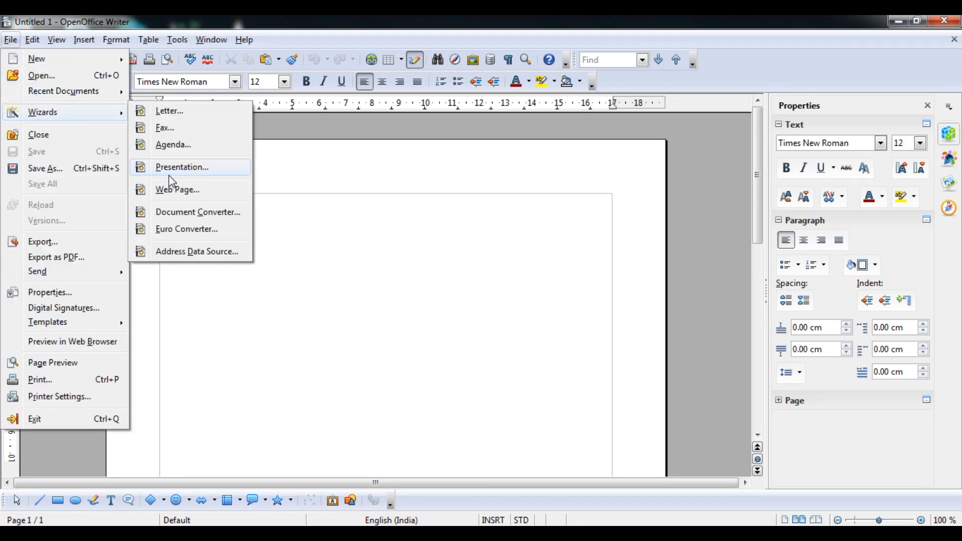
{"action": "left_click", "coordinate": [200, 255]}
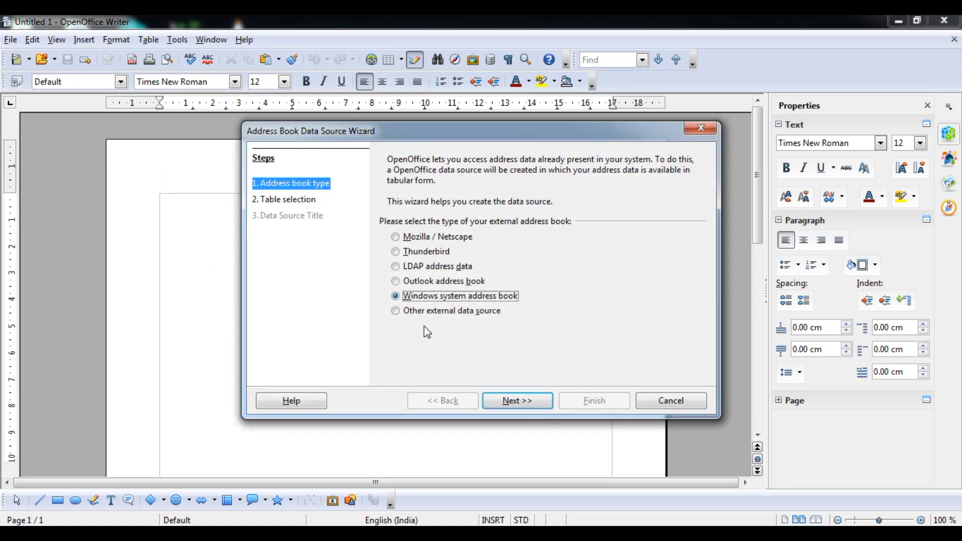
{"action": "left_click", "coordinate": [396, 311]}
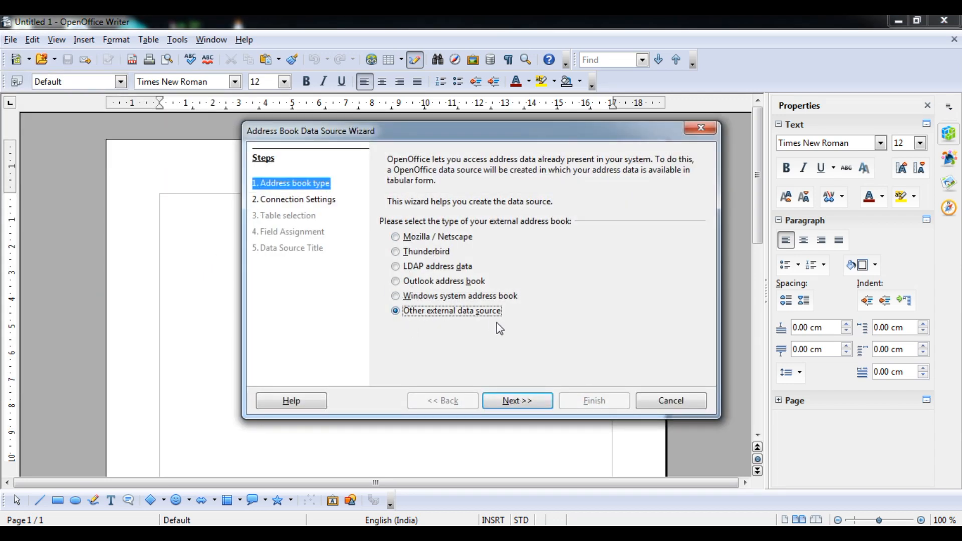
{"action": "left_click", "coordinate": [511, 401]}
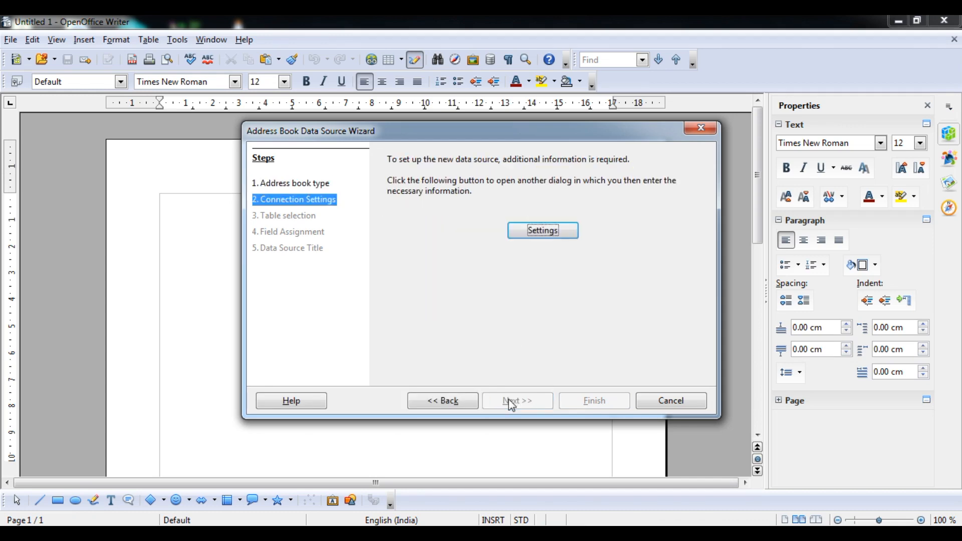
{"action": "left_click", "coordinate": [555, 230]}
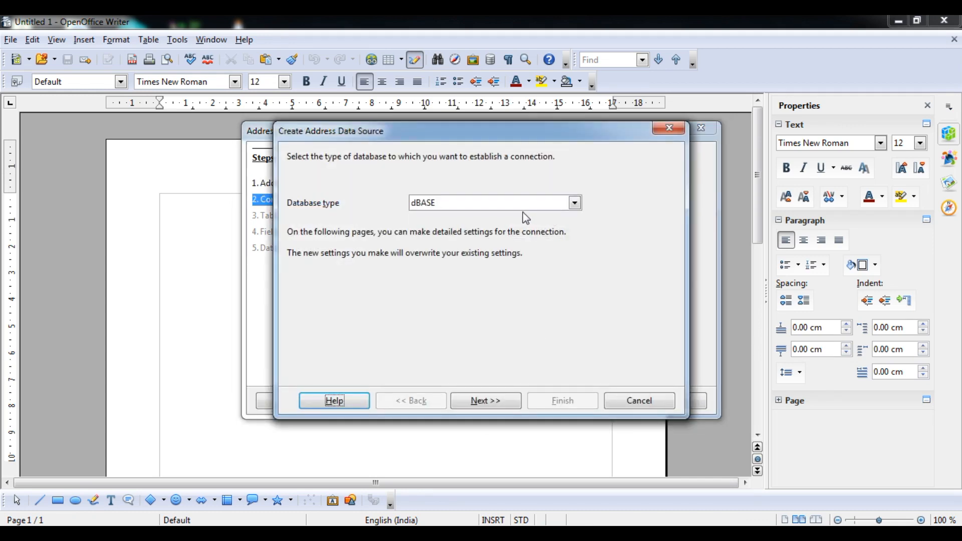
{"action": "left_click", "coordinate": [486, 409]}
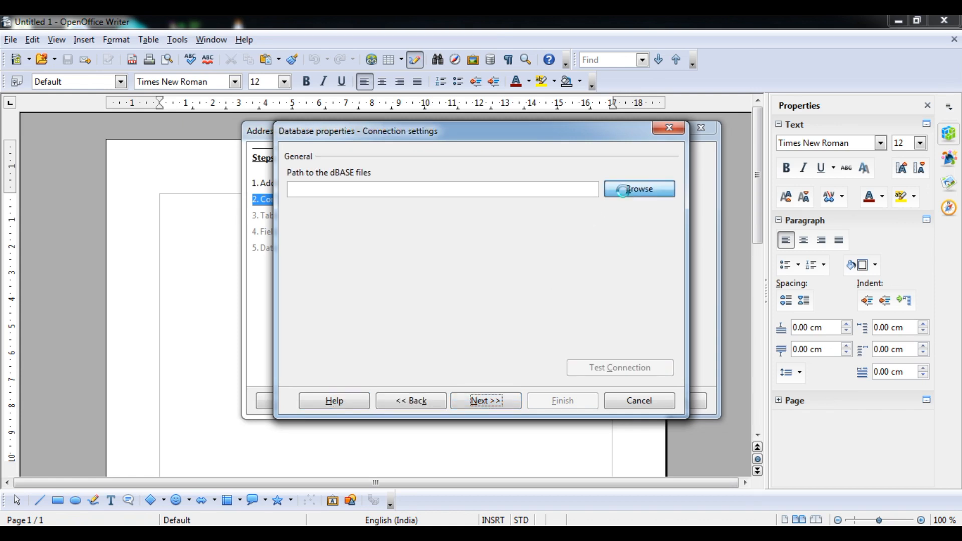
Step: Point the connection to F:\Online Classes\X (Tenth) and test it successfully
{"action": "left_click", "coordinate": [624, 192]}
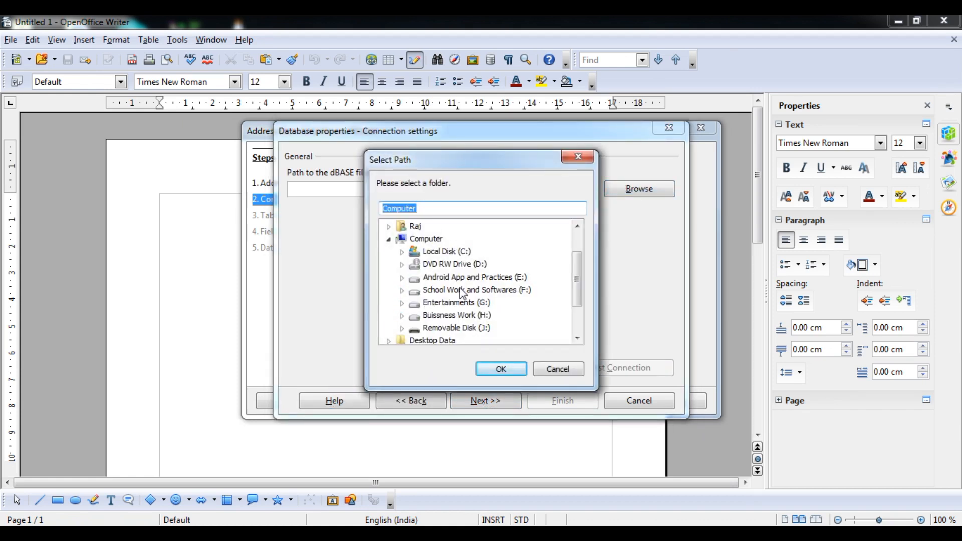
{"action": "left_click", "coordinate": [402, 290]}
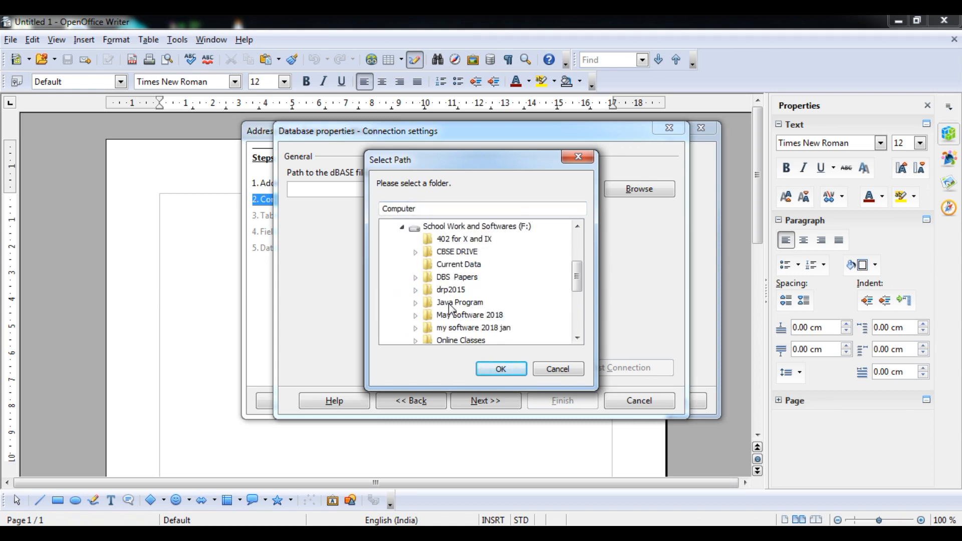
{"action": "left_click", "coordinate": [416, 340]}
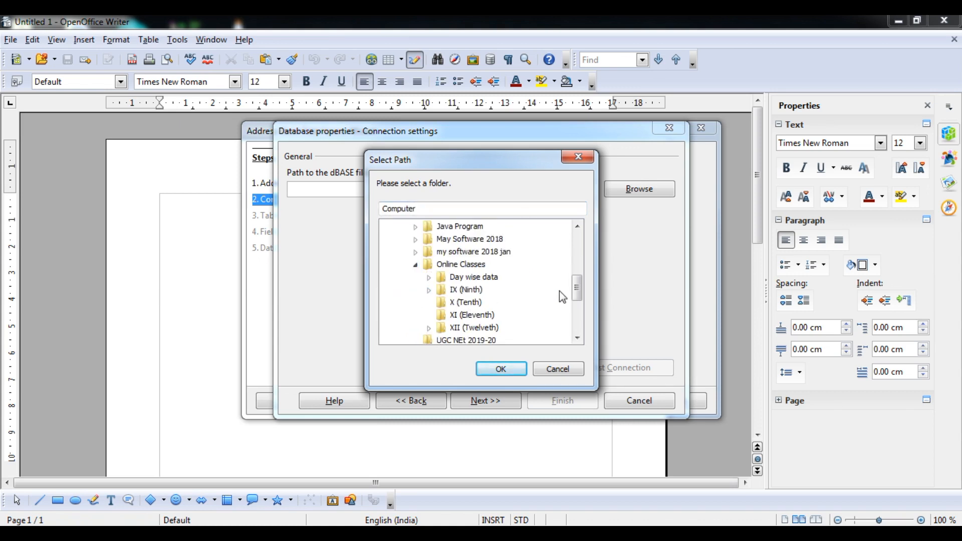
{"action": "left_click", "coordinate": [461, 303]}
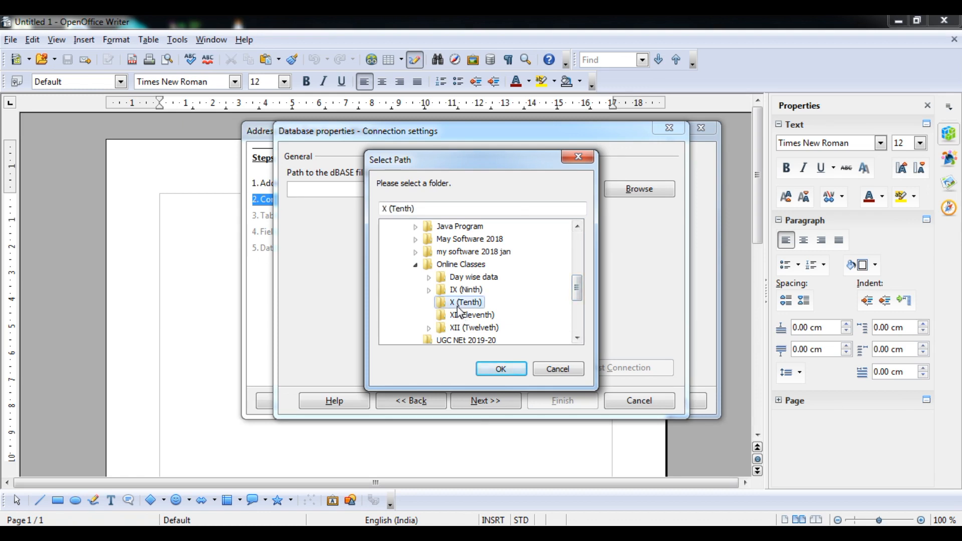
{"action": "left_click", "coordinate": [501, 371]}
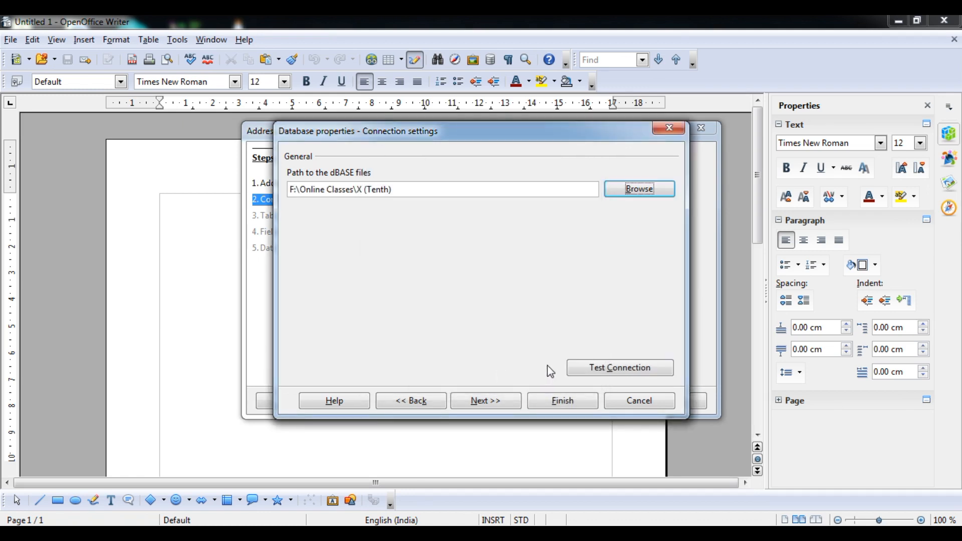
{"action": "left_click", "coordinate": [607, 366]}
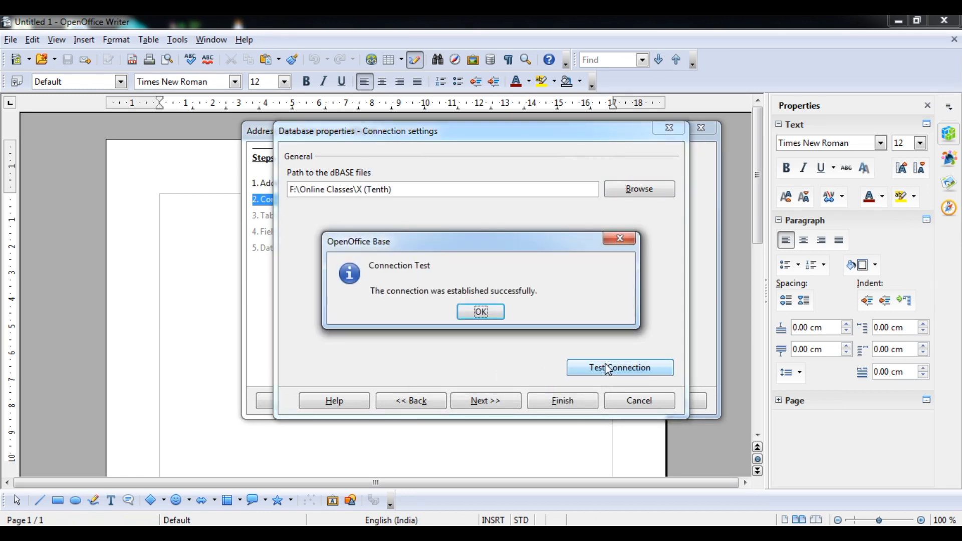
{"action": "left_click", "coordinate": [486, 315]}
{"action": "left_click", "coordinate": [486, 401]}
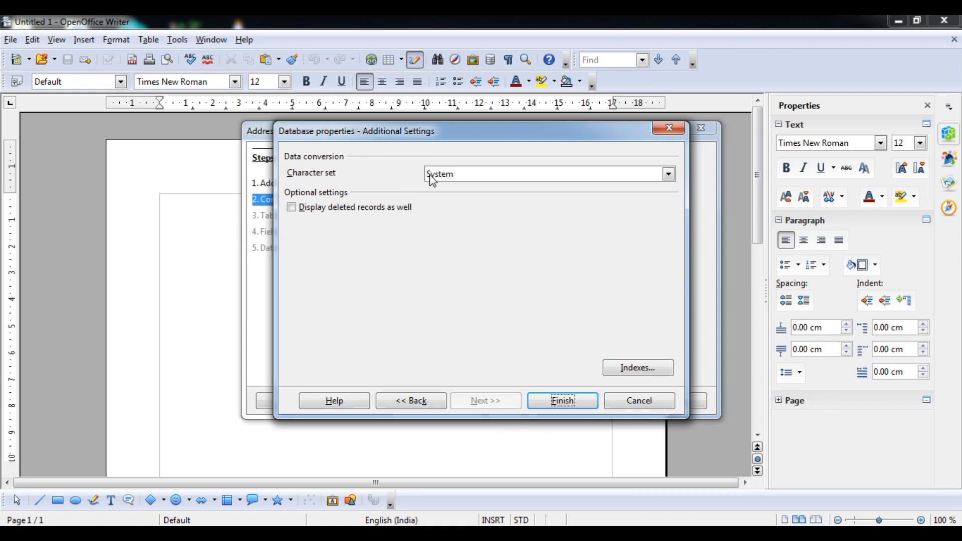
Step: Keep System character set, accept the no-tables warning, and register the source as Addresses
{"action": "left_click", "coordinate": [649, 177]}
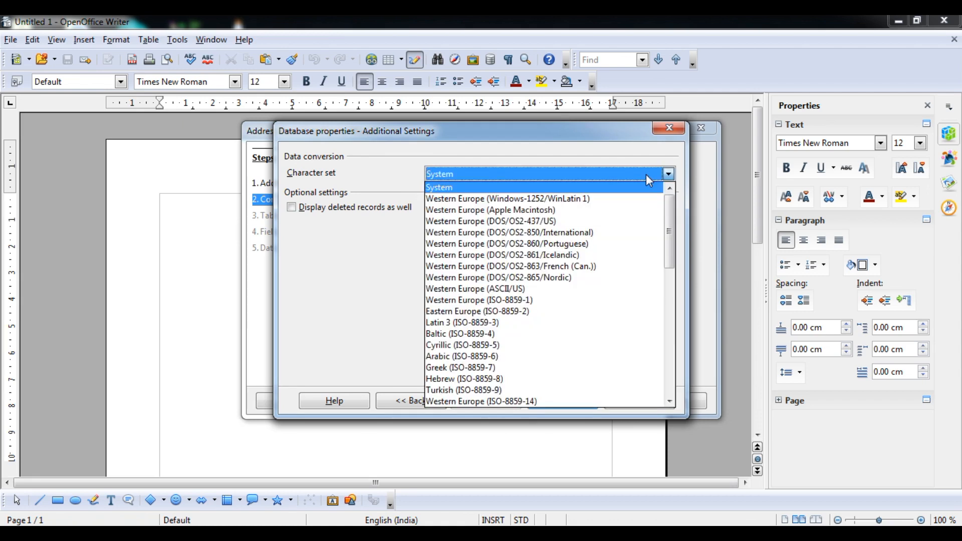
{"action": "left_click", "coordinate": [648, 180]}
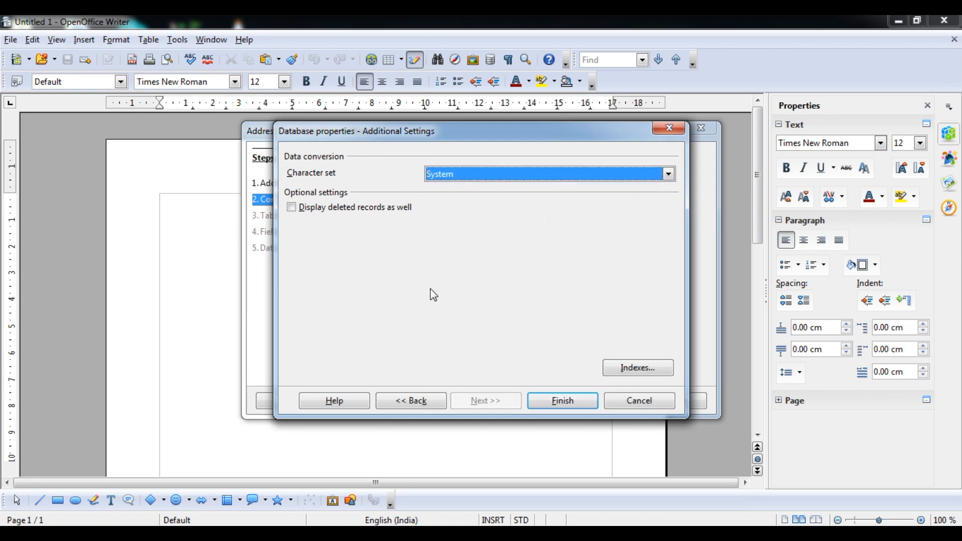
{"action": "left_click", "coordinate": [291, 207]}
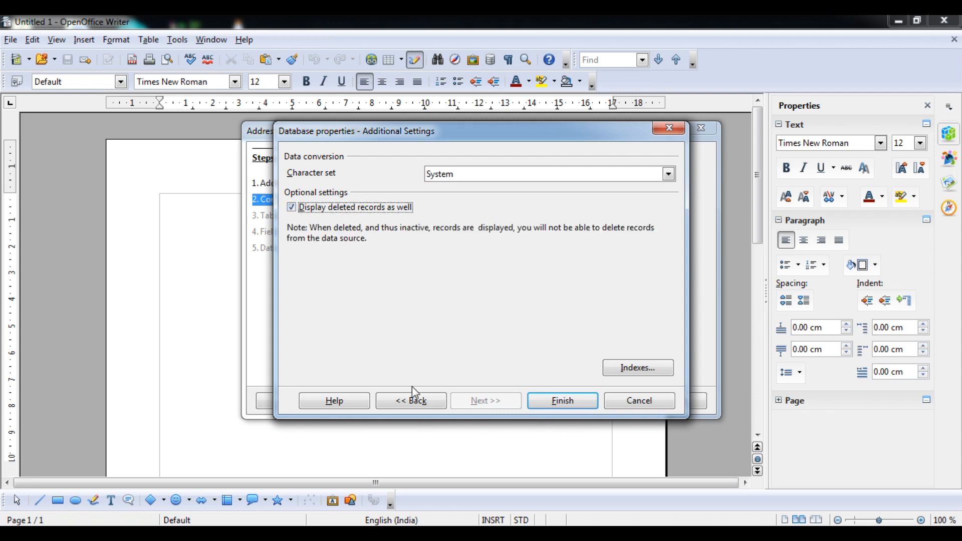
{"action": "left_click", "coordinate": [290, 209]}
{"action": "left_click", "coordinate": [553, 401]}
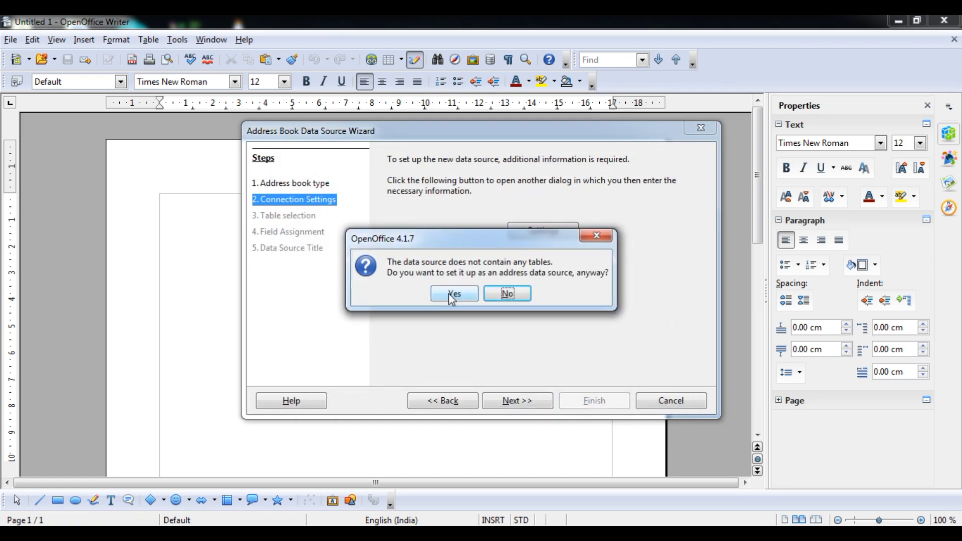
{"action": "left_click", "coordinate": [452, 294]}
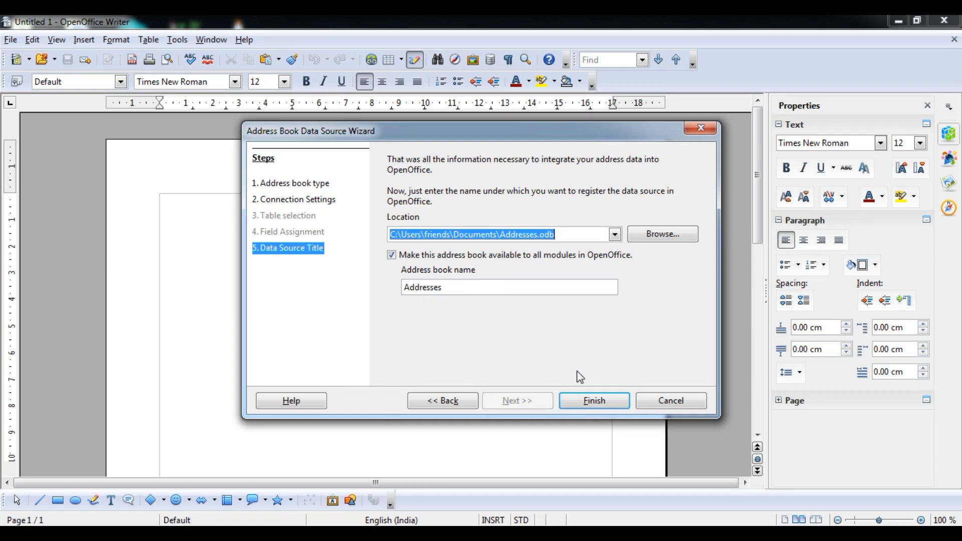
{"action": "left_click", "coordinate": [587, 401]}
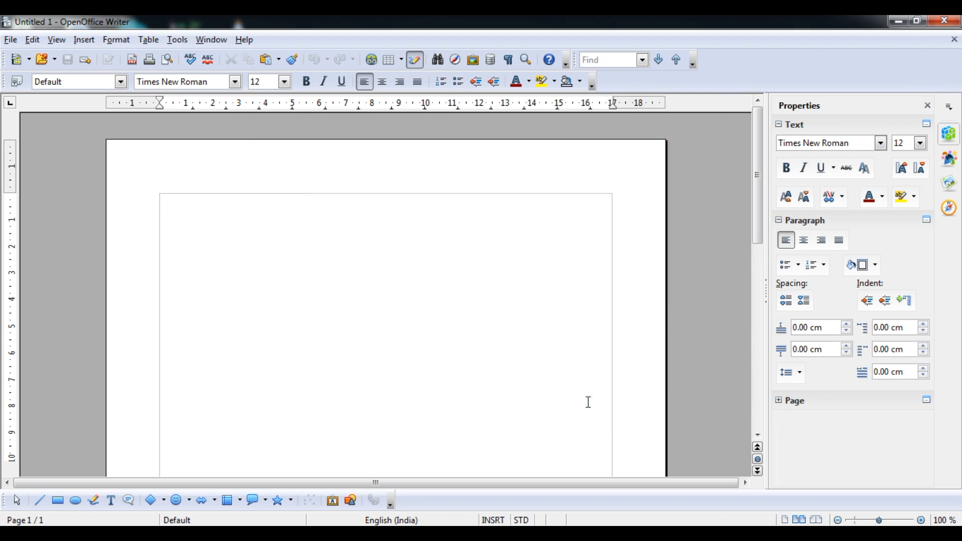
Step: Start a new Labels document using the Addresses database
{"action": "left_click", "coordinate": [12, 41]}
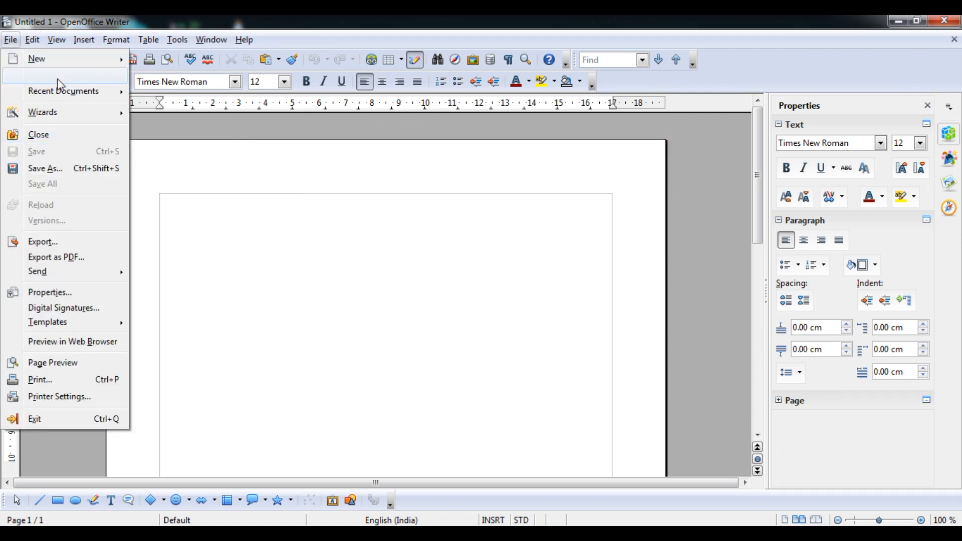
{"action": "mouse_move", "coordinate": [65, 59]}
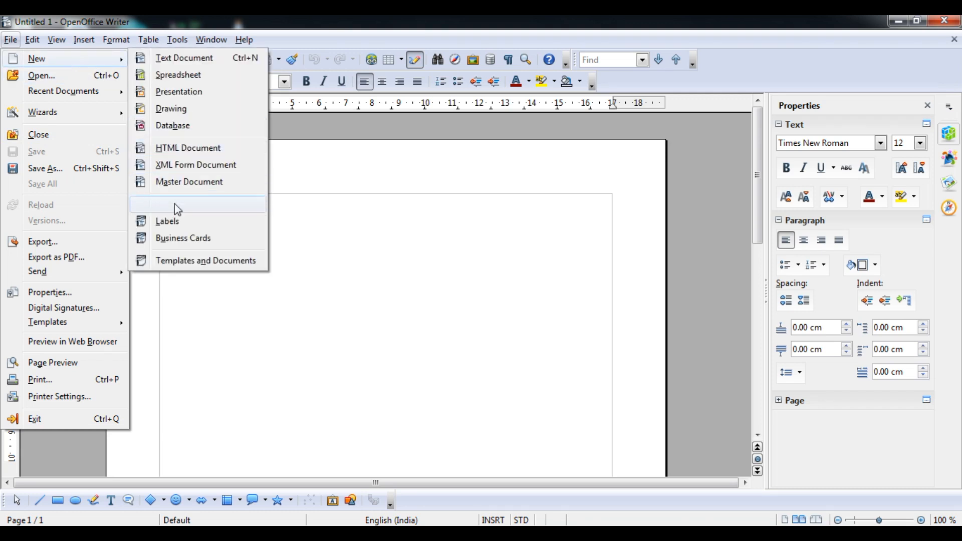
{"action": "left_click", "coordinate": [176, 227]}
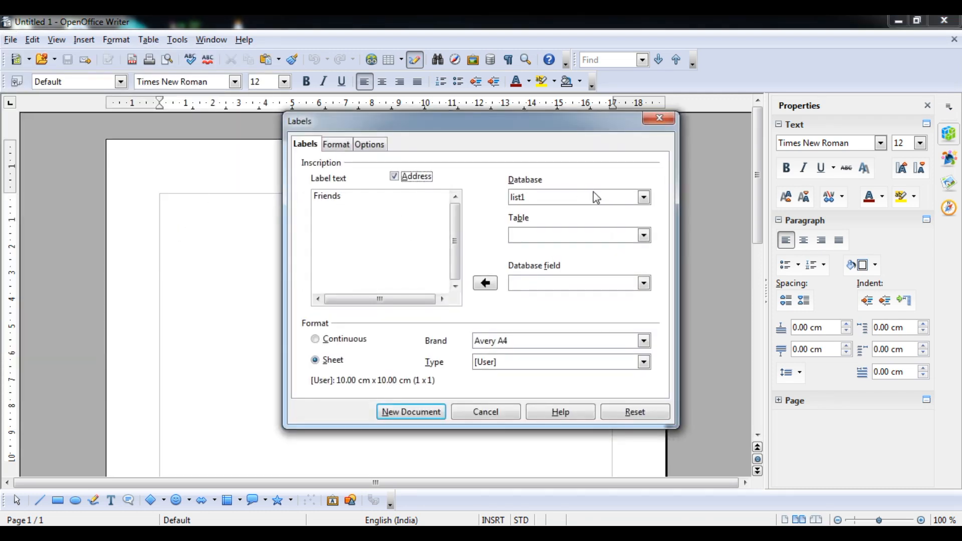
{"action": "left_click", "coordinate": [600, 197]}
{"action": "left_click", "coordinate": [591, 211]}
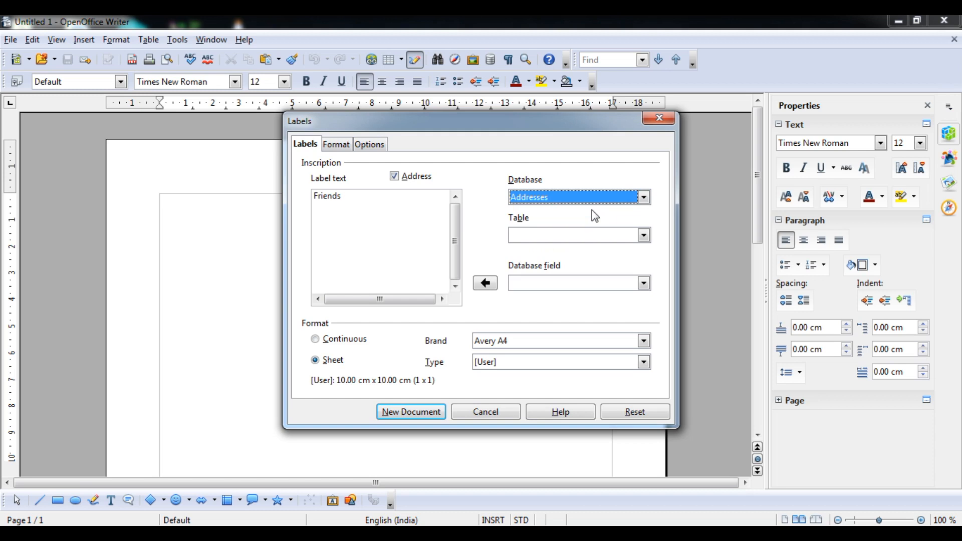
{"action": "left_click", "coordinate": [597, 236]}
{"action": "left_click", "coordinate": [598, 236]}
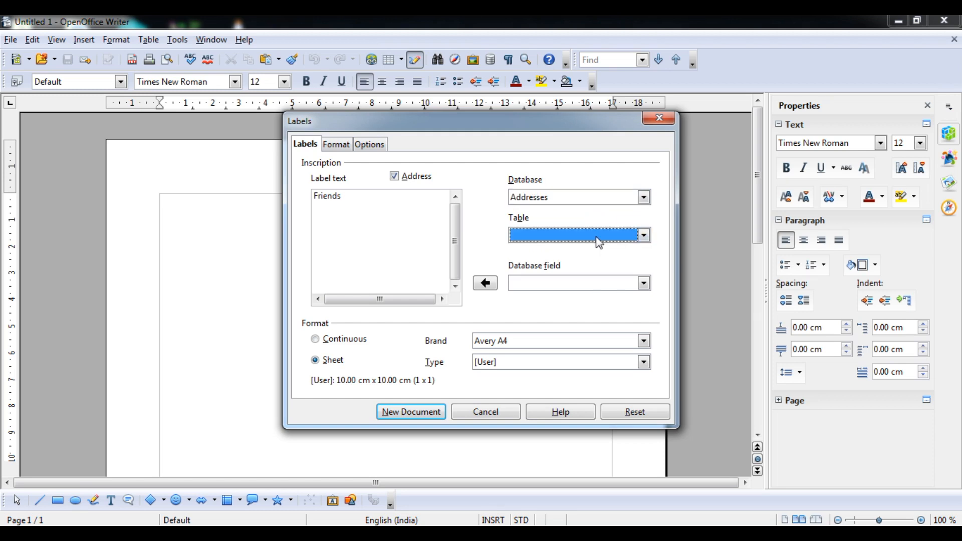
Step: Review the Format and Options tabs, cancel the labels, and return to the syllabus PDF
{"action": "left_click", "coordinate": [335, 145]}
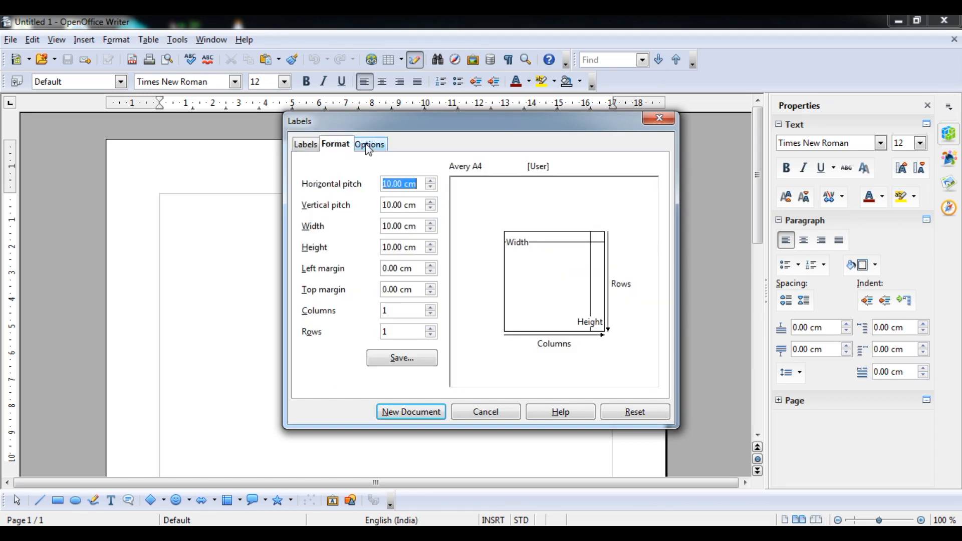
{"action": "left_click", "coordinate": [368, 145]}
{"action": "left_click", "coordinate": [336, 147]}
{"action": "left_click", "coordinate": [306, 144]}
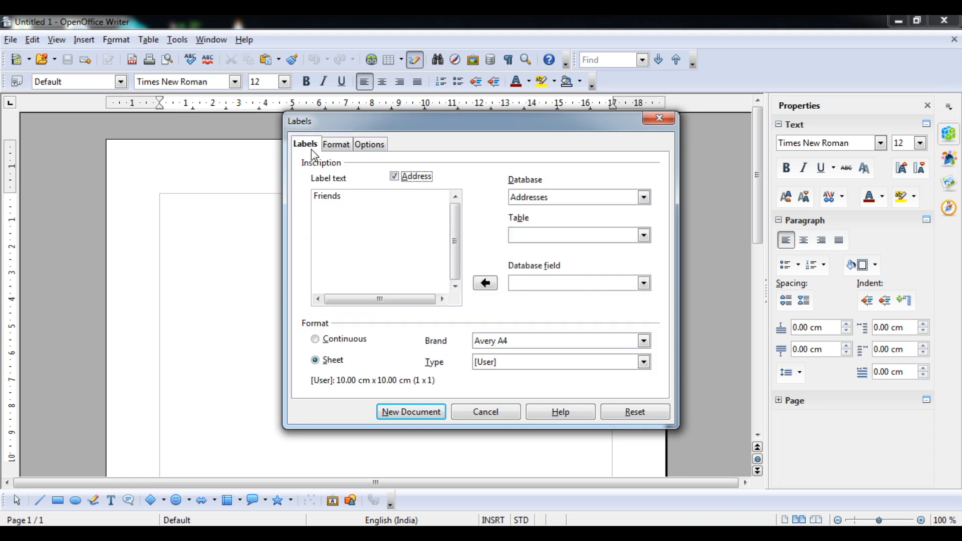
{"action": "left_click", "coordinate": [659, 119]}
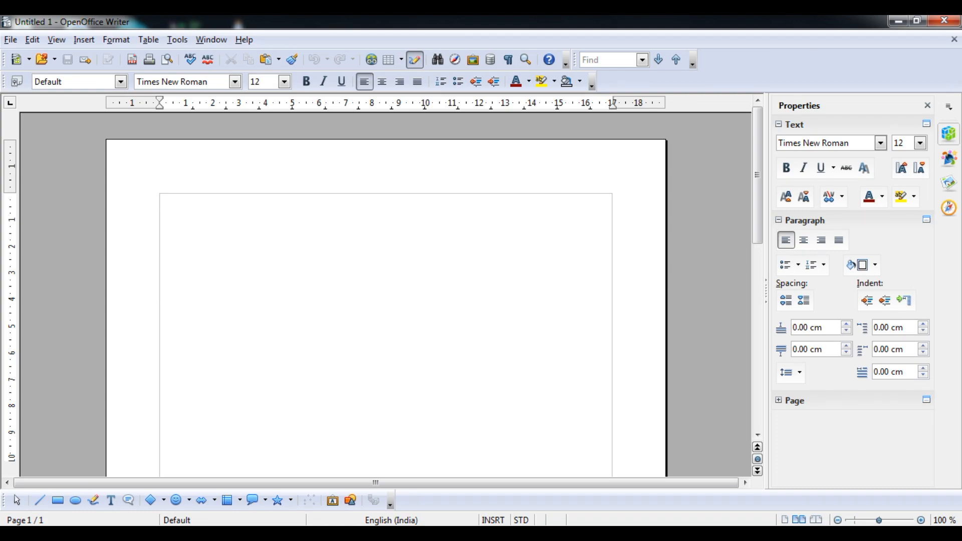
{"action": "key", "text": "alt+Tab"}
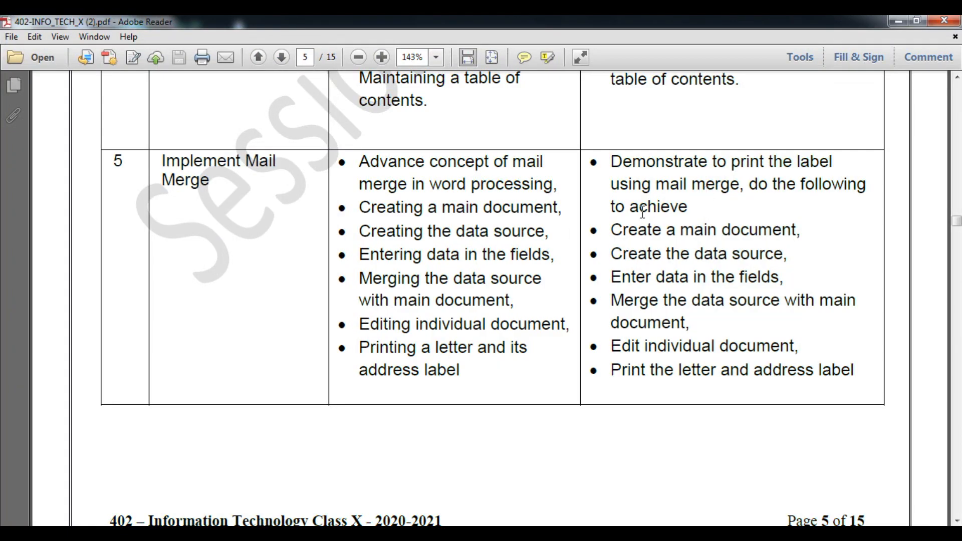